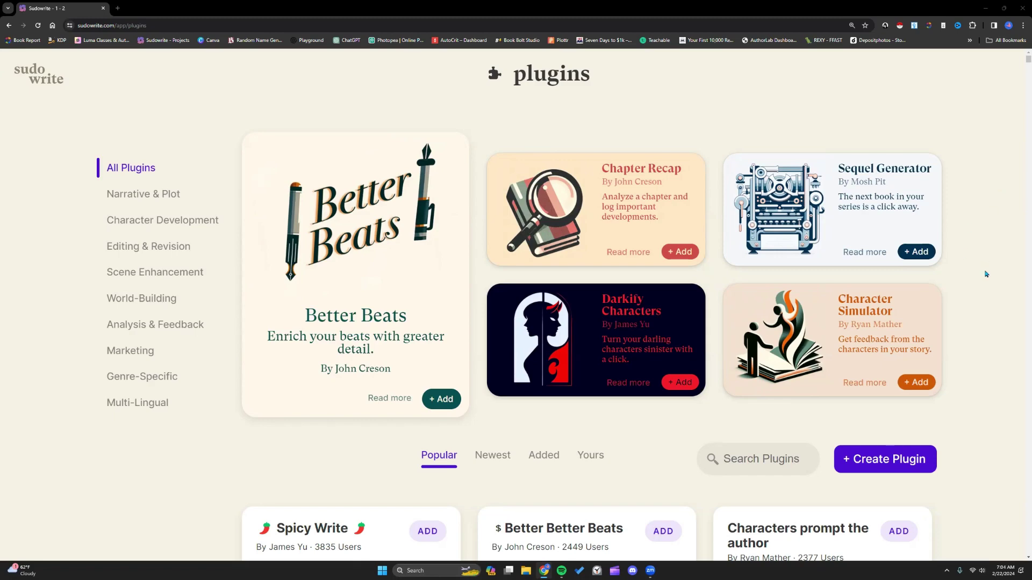
Browse the plugin marketplace, switching between the Newest and Popular lists.
{"action": "scroll", "coordinate": [986, 274], "scroll_direction": "down", "scroll_amount": 1}
{"action": "scroll", "coordinate": [986, 275], "scroll_direction": "up", "scroll_amount": 1}
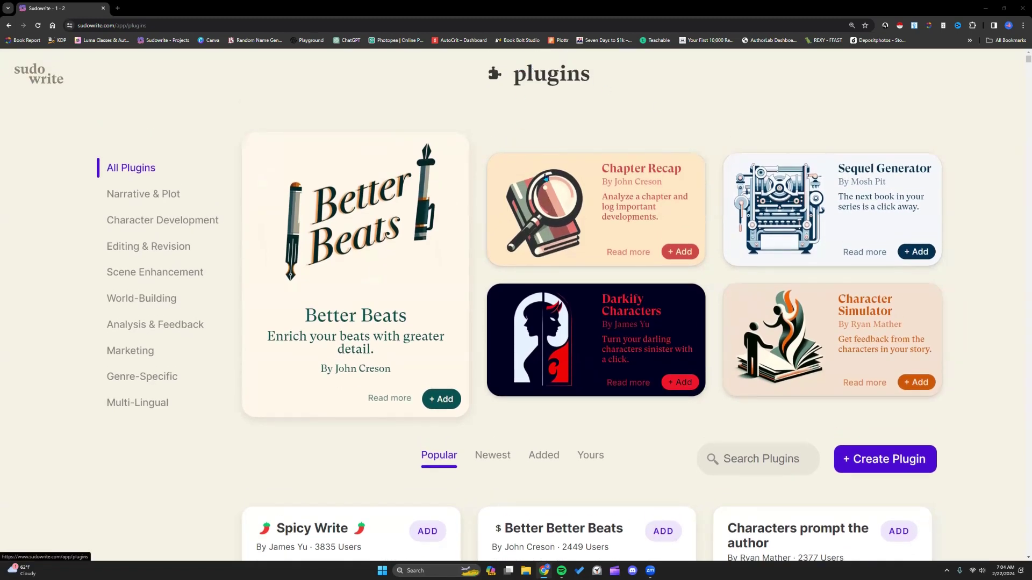
{"action": "scroll", "coordinate": [967, 252], "scroll_direction": "down", "scroll_amount": 4}
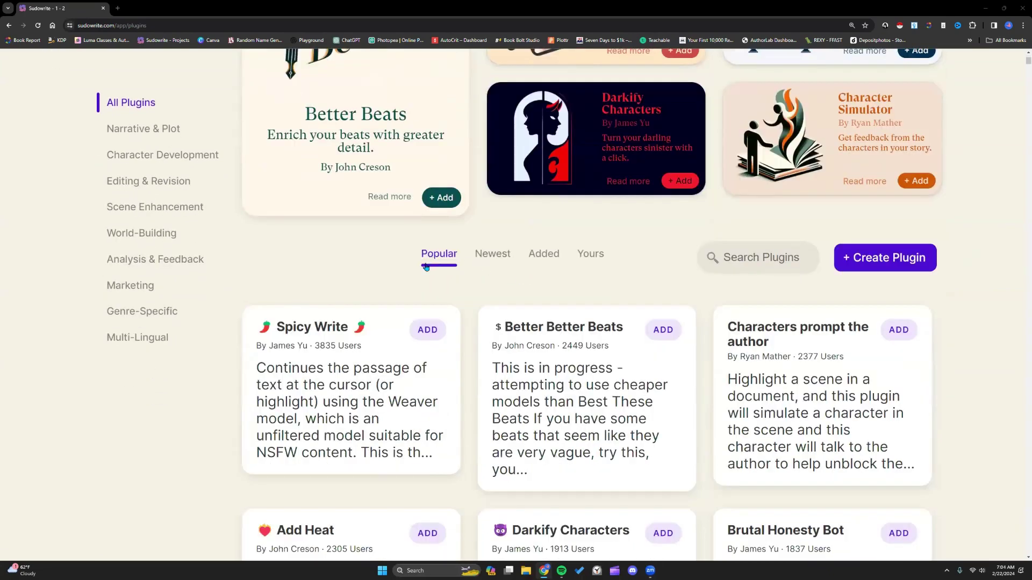
{"action": "scroll", "coordinate": [410, 297], "scroll_direction": "down", "scroll_amount": 2}
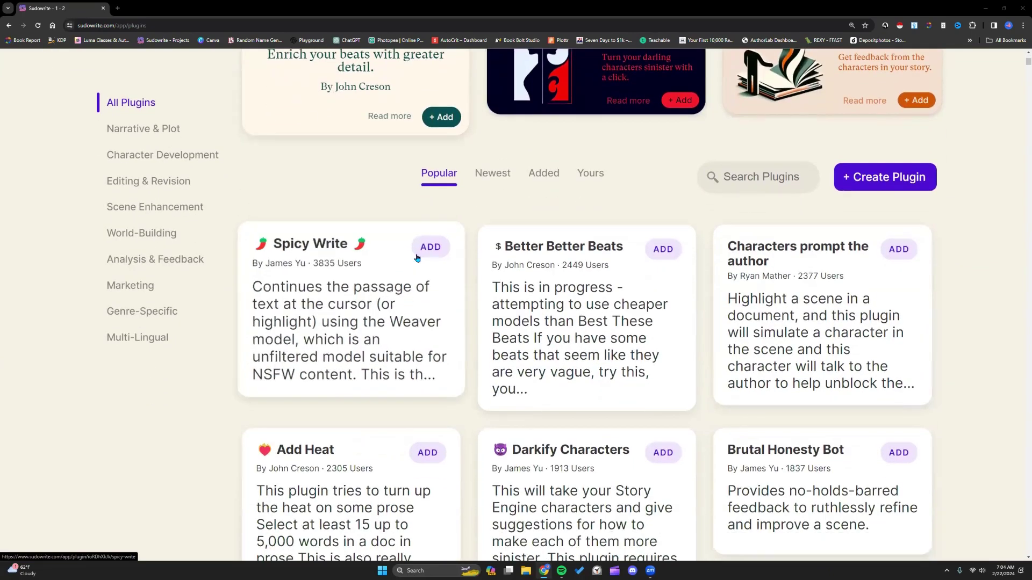
{"action": "left_click", "coordinate": [493, 173]}
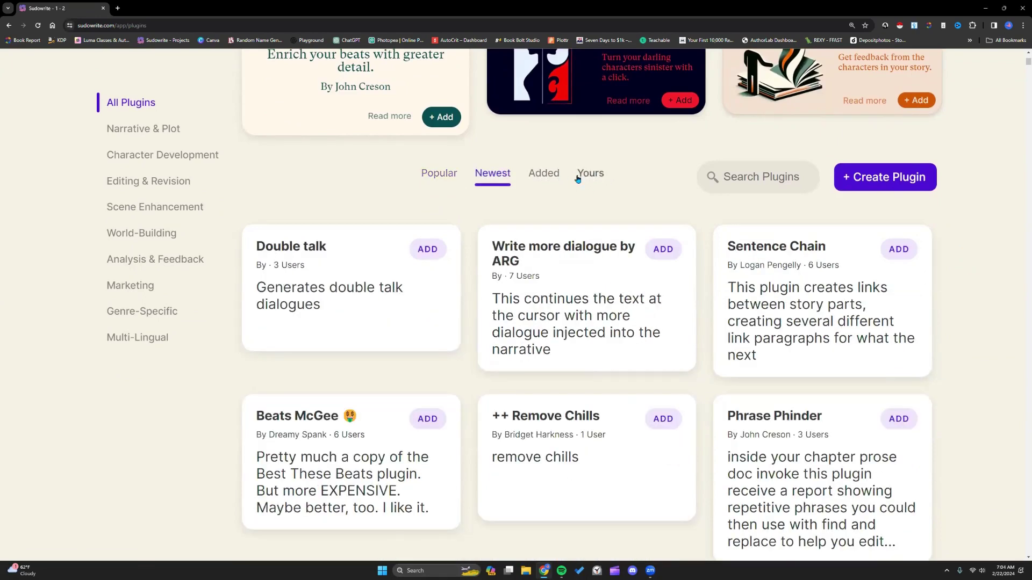
{"action": "left_click", "coordinate": [436, 176]}
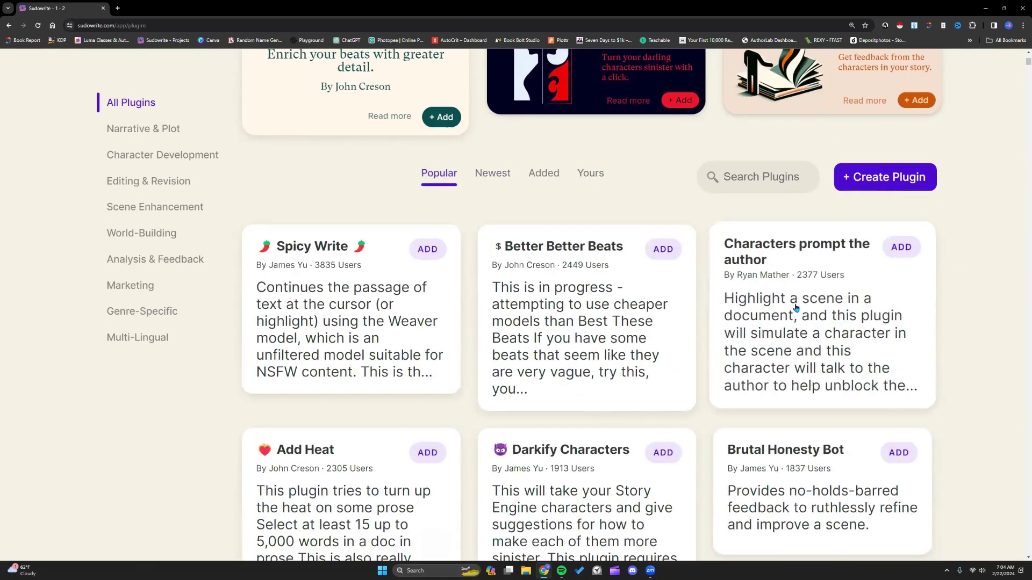
Add the Characters prompt the author plugin from its details page and return to the dashboard.
{"action": "left_click", "coordinate": [831, 304]}
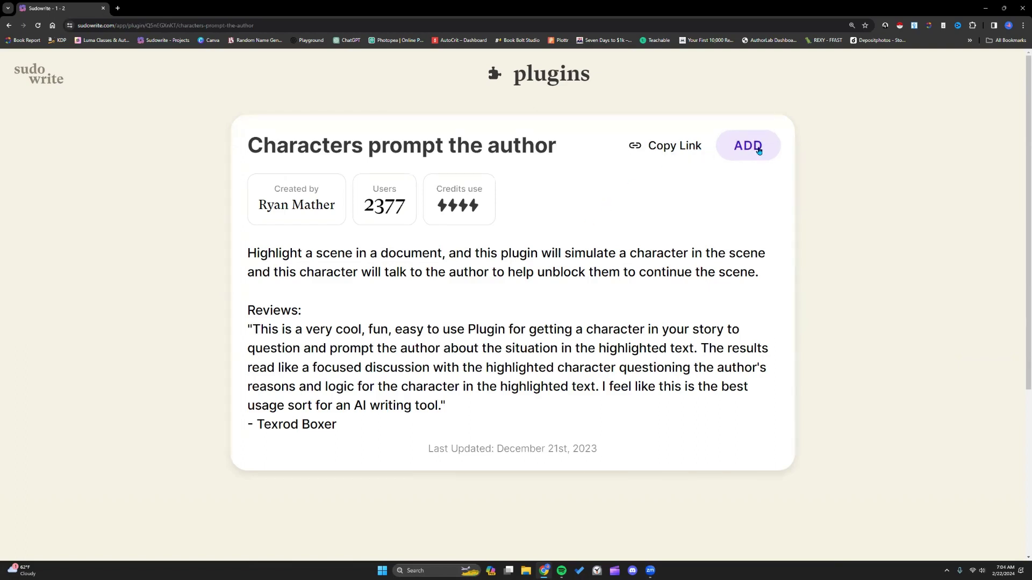
{"action": "left_click", "coordinate": [759, 151]}
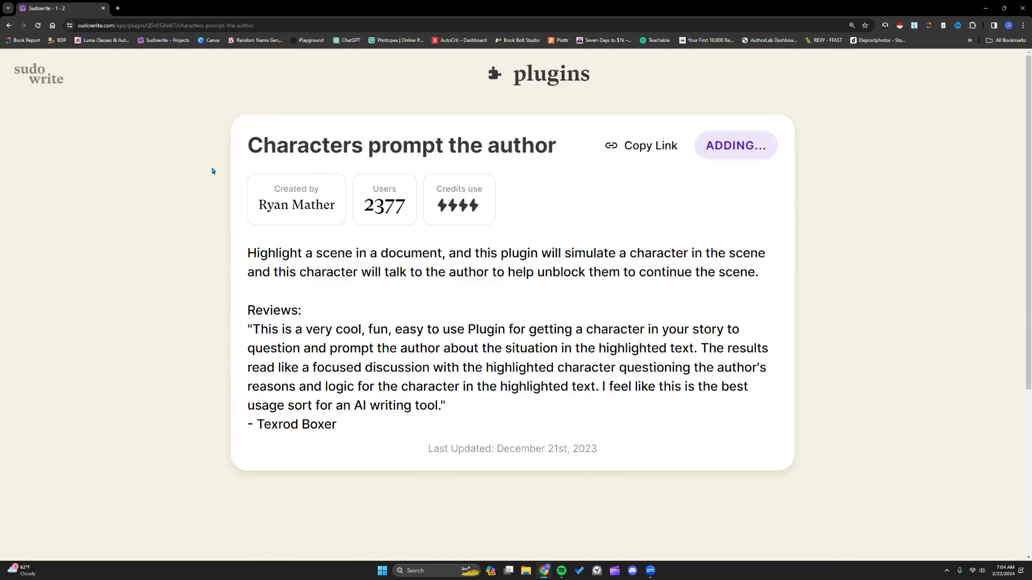
{"action": "left_click", "coordinate": [43, 76]}
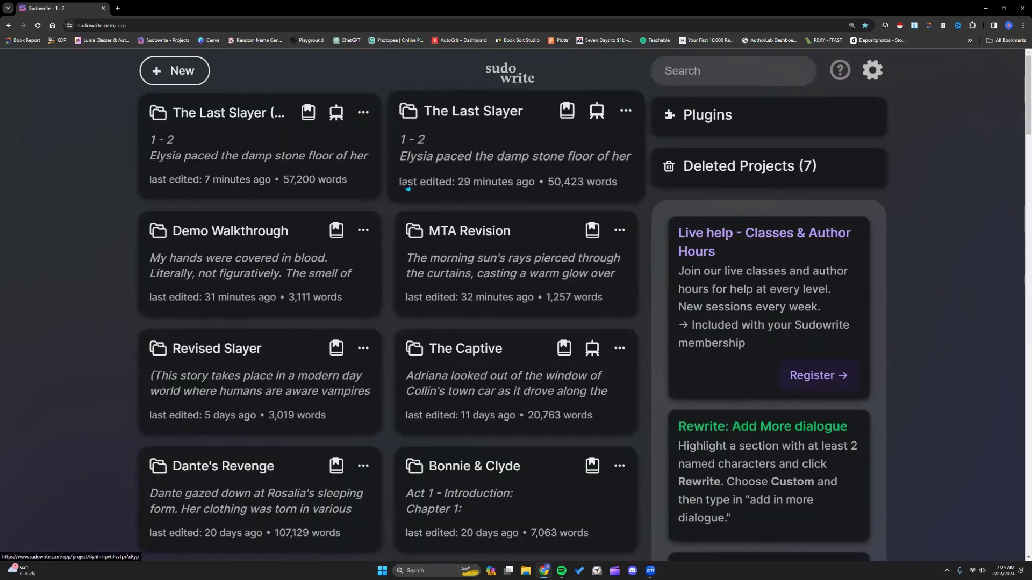
In The Last Slayer, select the 717-word passage ending 'there was no going back.'.
{"action": "left_click", "coordinate": [261, 151]}
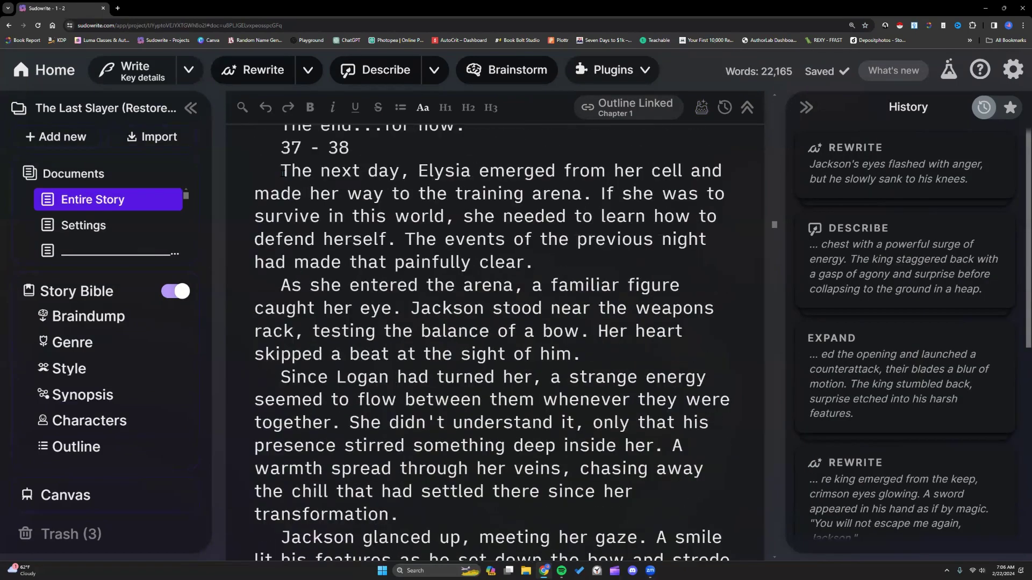
{"action": "left_click_drag", "start_coordinate": [280, 170], "coordinate": [409, 301]}
{"action": "scroll", "coordinate": [375, 250], "scroll_direction": "down", "scroll_amount": 5}
{"action": "scroll", "coordinate": [409, 300], "scroll_direction": "down", "scroll_amount": 5}
{"action": "scroll", "coordinate": [409, 300], "scroll_direction": "down", "scroll_amount": 5}
{"action": "scroll", "coordinate": [410, 300], "scroll_direction": "down", "scroll_amount": 8}
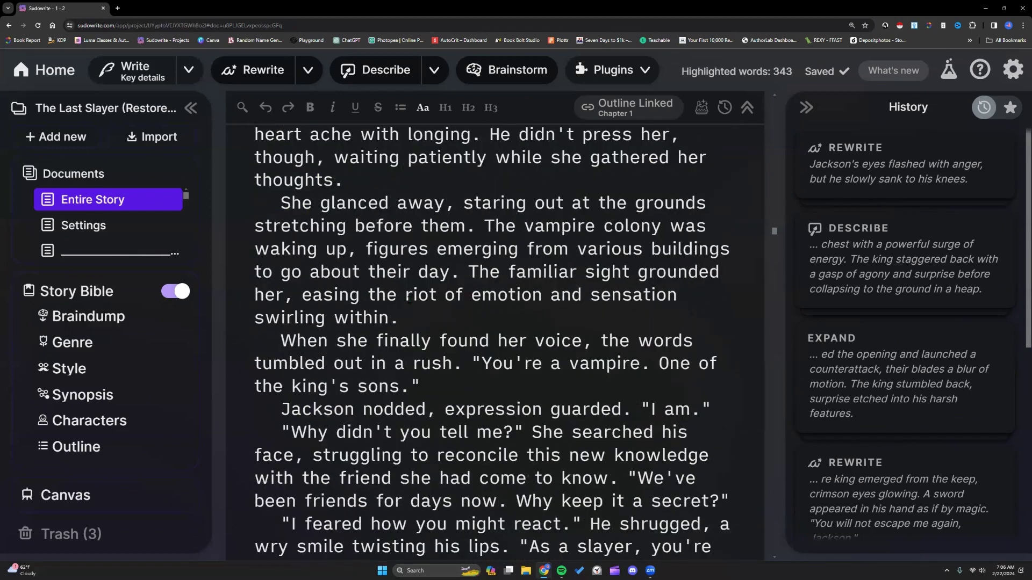
{"action": "scroll", "coordinate": [410, 300], "scroll_direction": "down", "scroll_amount": 2}
{"action": "left_click_drag", "start_coordinate": [409, 300], "coordinate": [428, 316]}
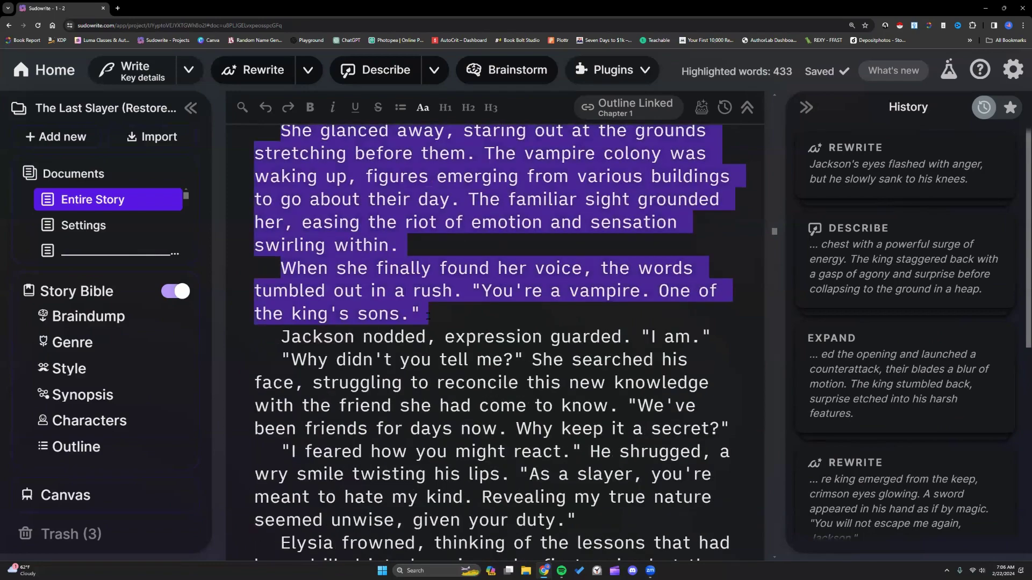
{"action": "scroll", "coordinate": [428, 316], "scroll_direction": "down", "scroll_amount": 13}
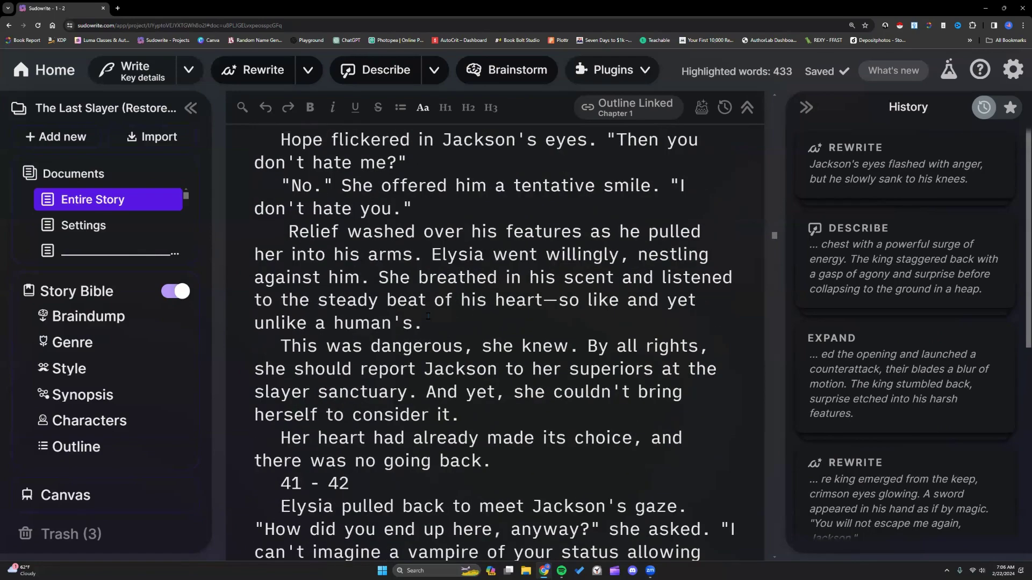
{"action": "scroll", "coordinate": [428, 316], "scroll_direction": "down", "scroll_amount": 2}
{"action": "left_click_drag", "start_coordinate": [428, 316], "coordinate": [493, 338]}
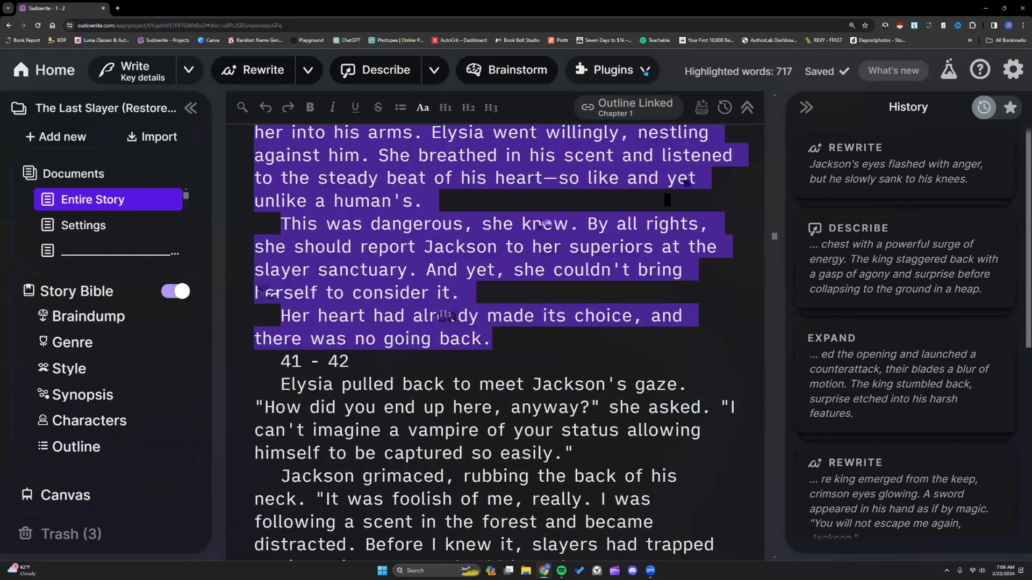
Run the Characters prompt the author plugin on the selected passage.
{"action": "left_click", "coordinate": [644, 72]}
{"action": "scroll", "coordinate": [625, 204], "scroll_direction": "down", "scroll_amount": 15}
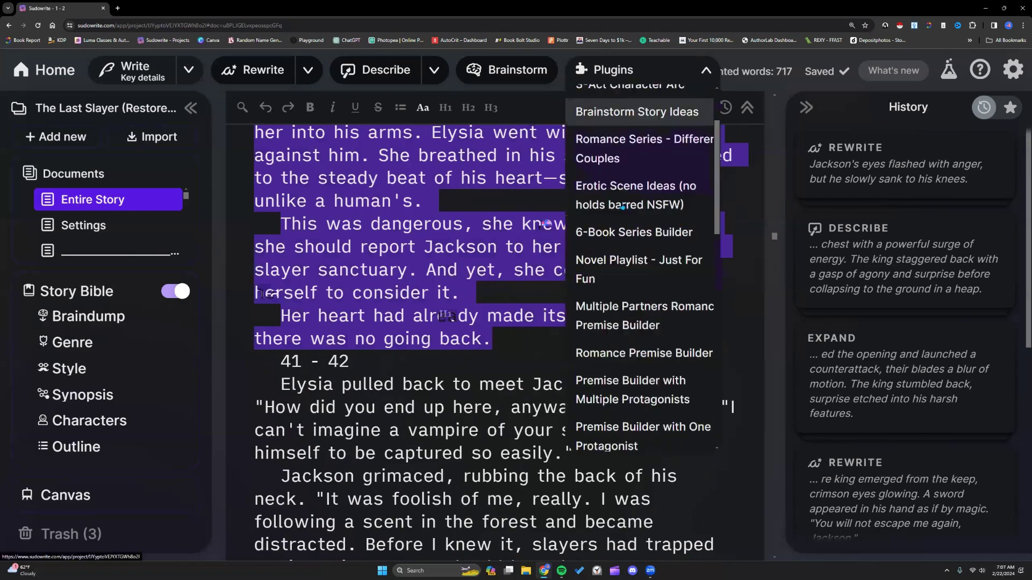
{"action": "scroll", "coordinate": [625, 204], "scroll_direction": "down", "scroll_amount": 1}
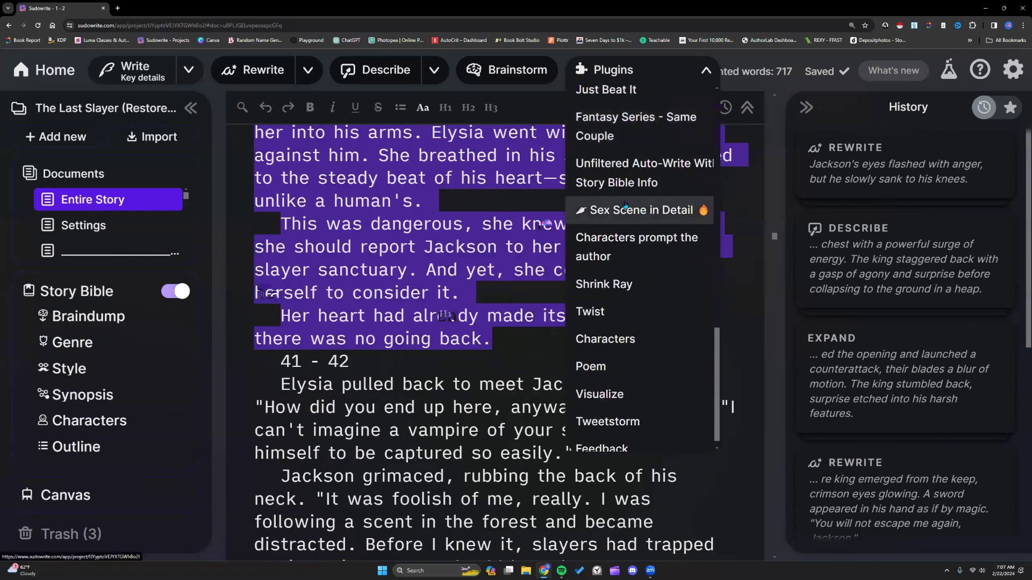
{"action": "left_click", "coordinate": [628, 242]}
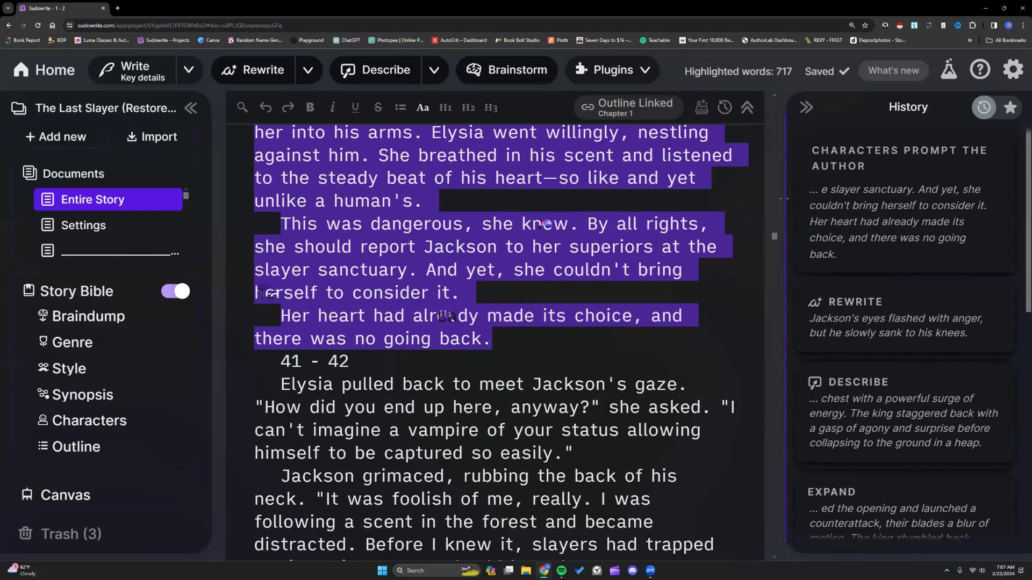
Widen the History panel and scroll through Elysia's questions to the author.
{"action": "left_click_drag", "start_coordinate": [785, 198], "coordinate": [572, 203]}
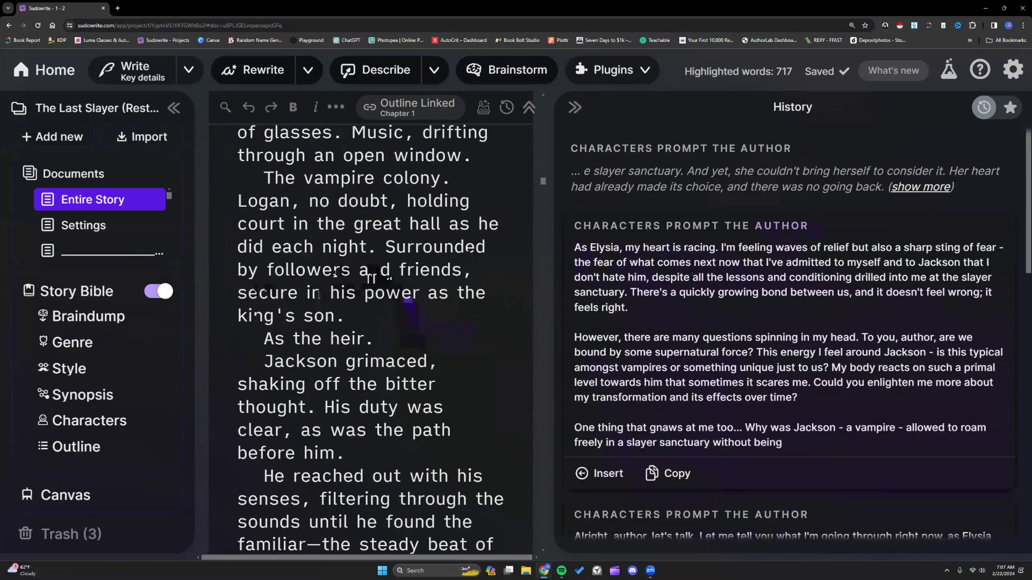
{"action": "scroll", "coordinate": [682, 269], "scroll_direction": "down", "scroll_amount": 1}
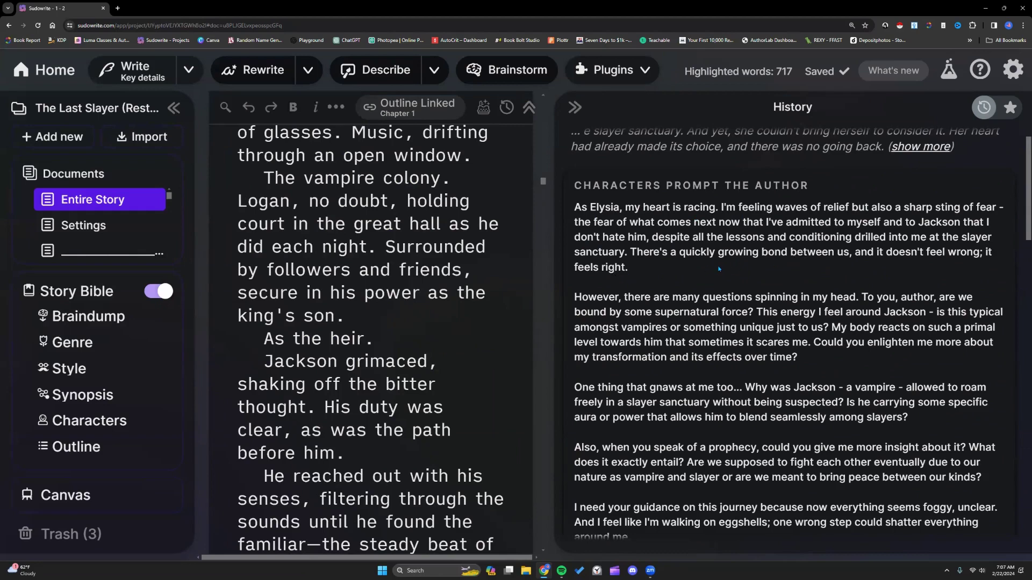
{"action": "scroll", "coordinate": [718, 269], "scroll_direction": "down", "scroll_amount": 2}
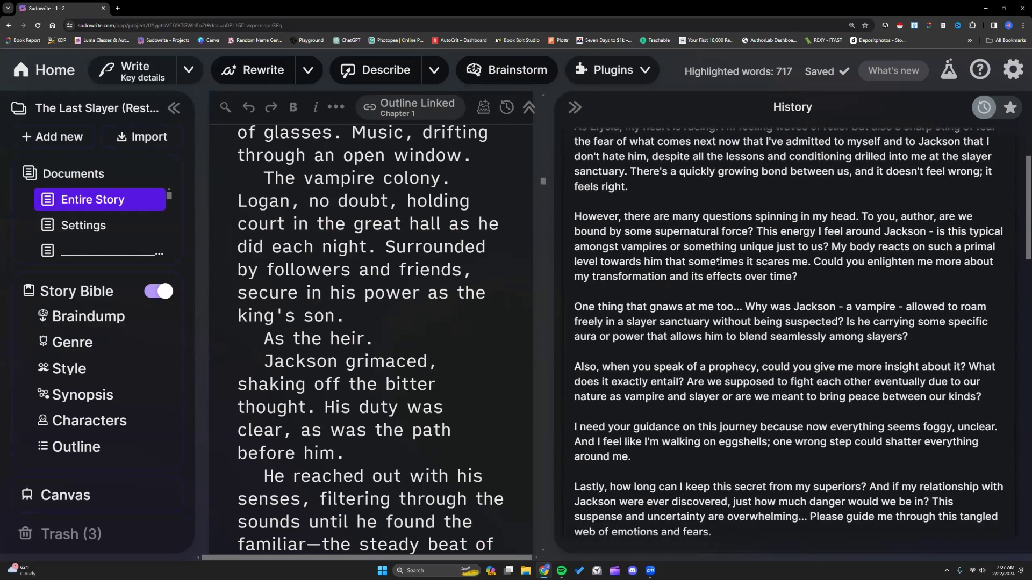
{"action": "scroll", "coordinate": [719, 266], "scroll_direction": "down", "scroll_amount": 1}
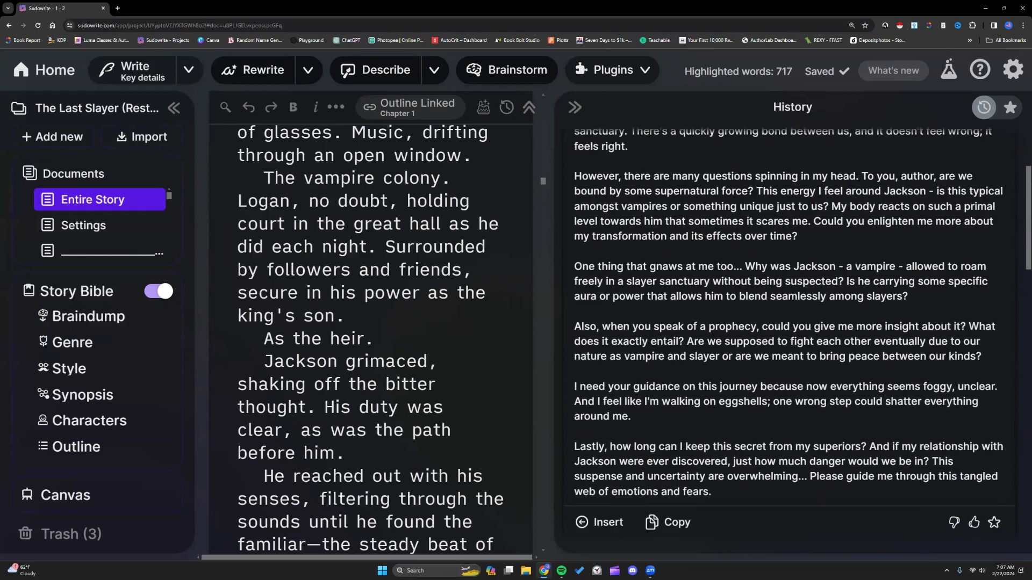
Highlight the supernatural force question and the question about Jackson among slayers.
{"action": "left_click_drag", "start_coordinate": [862, 176], "coordinate": [763, 191]}
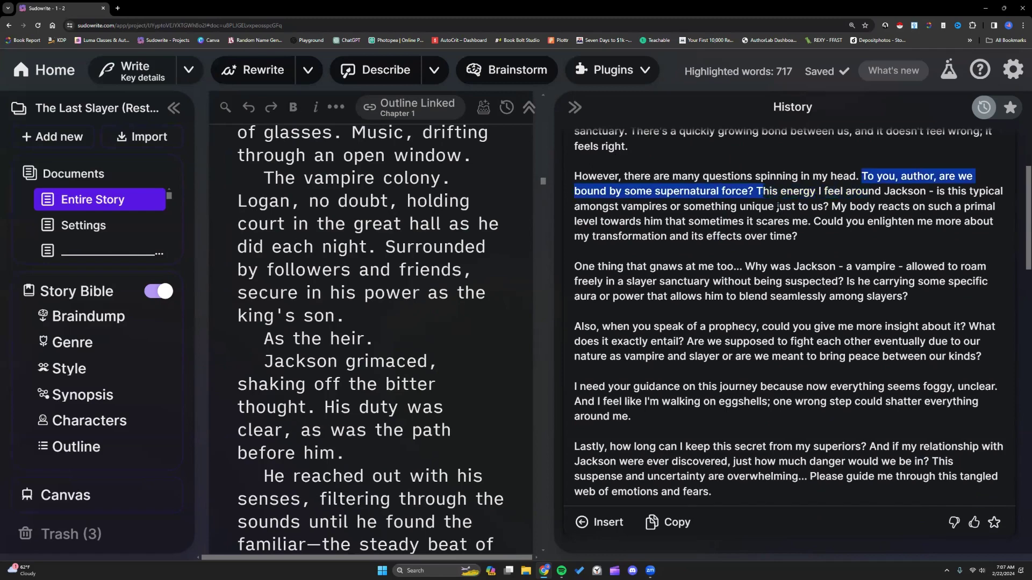
{"action": "left_click", "coordinate": [818, 238]}
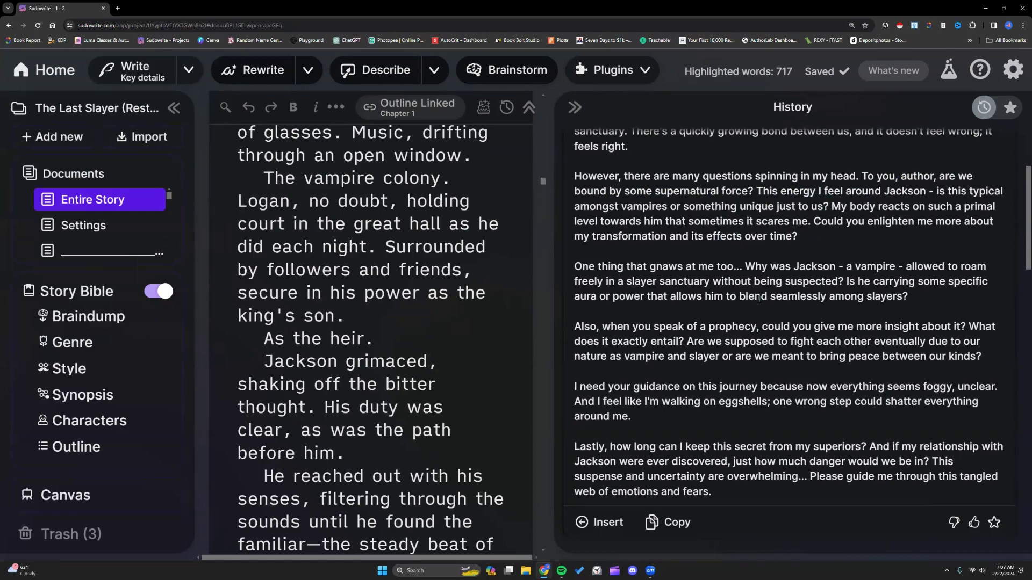
{"action": "scroll", "coordinate": [759, 299], "scroll_direction": "down", "scroll_amount": 1}
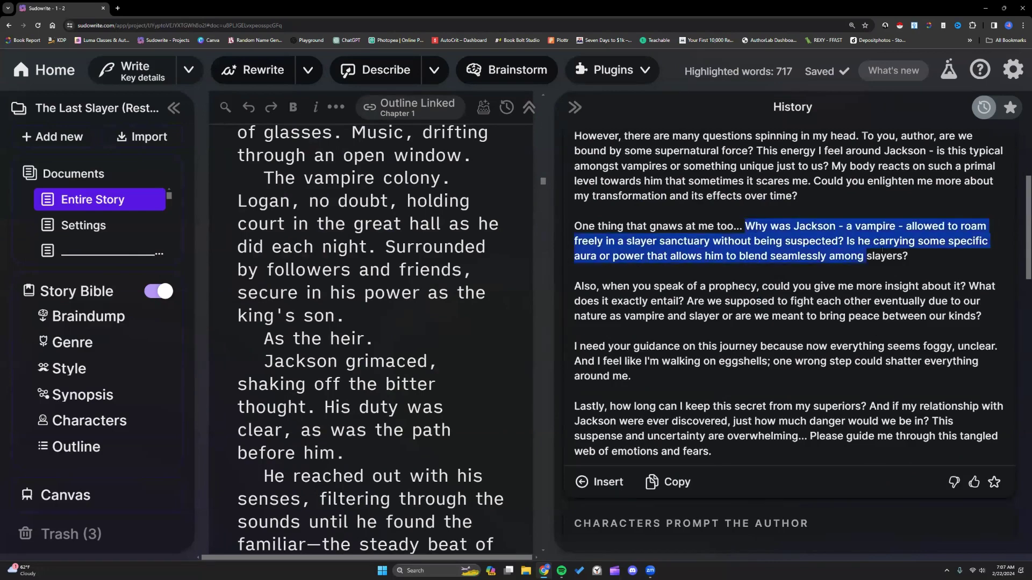
{"action": "left_click_drag", "start_coordinate": [882, 250], "coordinate": [911, 256]}
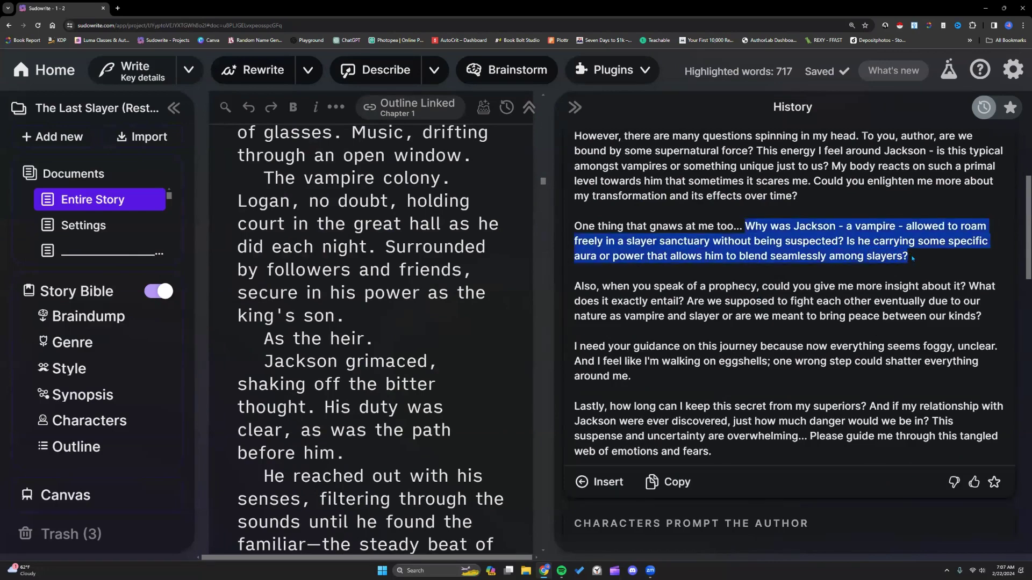
{"action": "left_click", "coordinate": [912, 259]}
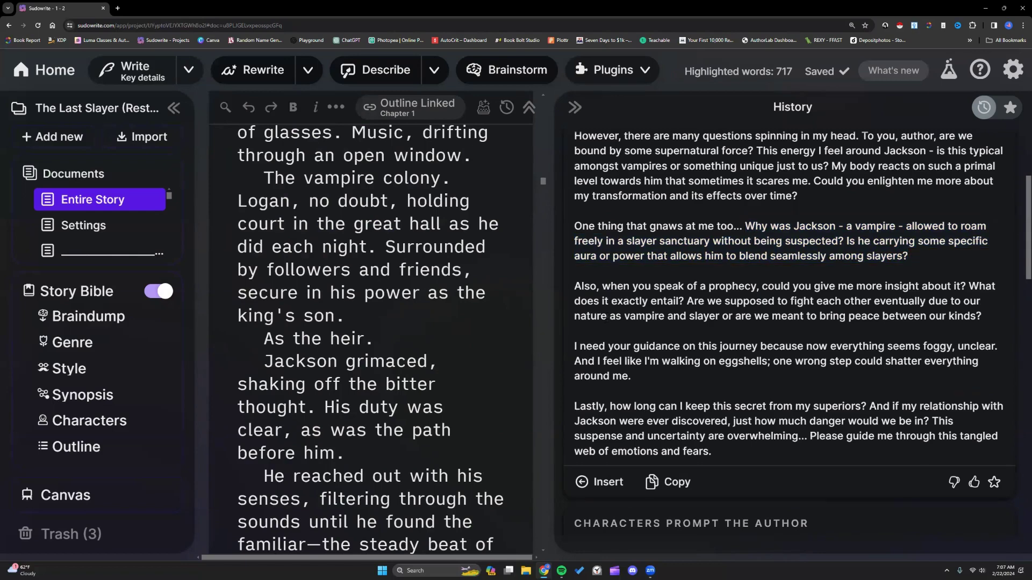
Scroll through the rest of the character's message to the author in the history.
{"action": "scroll", "coordinate": [609, 319], "scroll_direction": "down", "scroll_amount": 1}
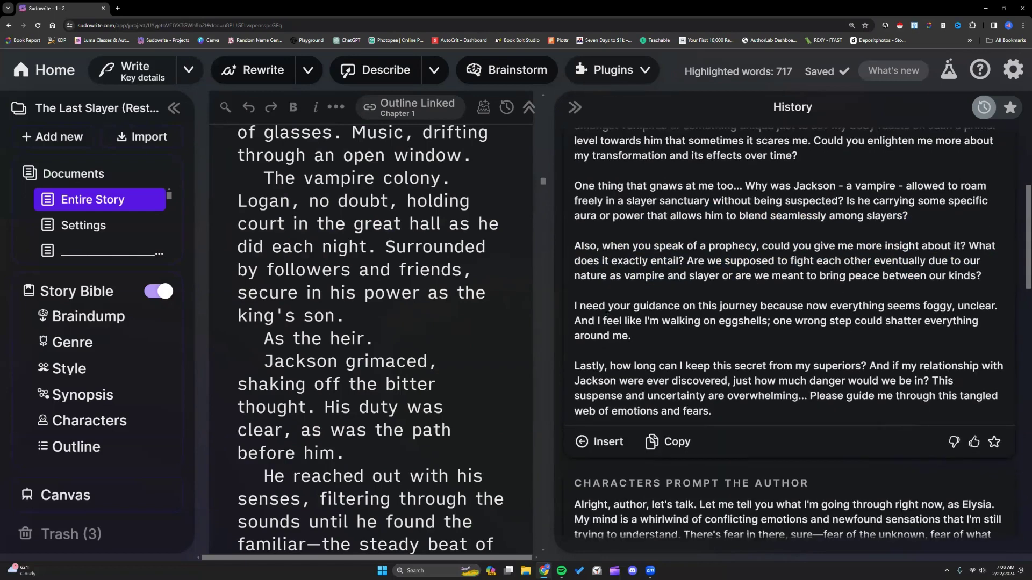
{"action": "scroll", "coordinate": [609, 319], "scroll_direction": "down", "scroll_amount": 1}
{"action": "scroll", "coordinate": [609, 318], "scroll_direction": "down", "scroll_amount": 1}
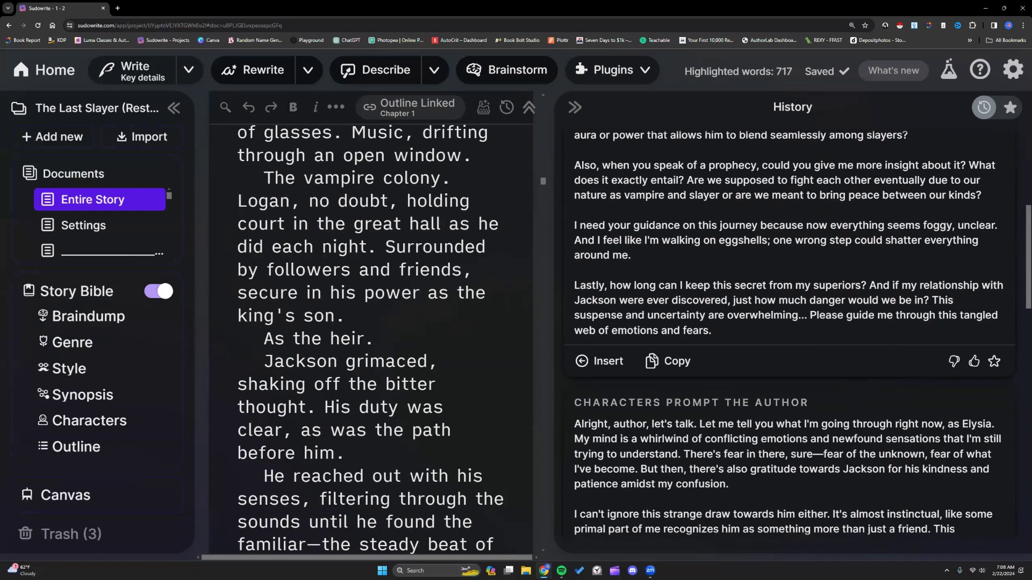
{"action": "scroll", "coordinate": [606, 317], "scroll_direction": "down", "scroll_amount": 1}
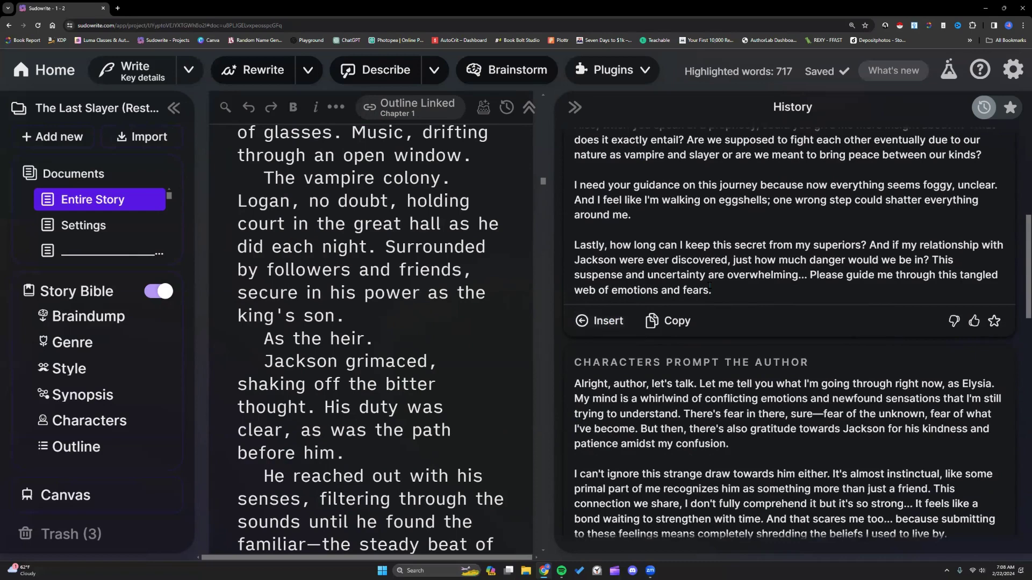
{"action": "scroll", "coordinate": [710, 286], "scroll_direction": "down", "scroll_amount": 3}
{"action": "scroll", "coordinate": [710, 286], "scroll_direction": "down", "scroll_amount": 2}
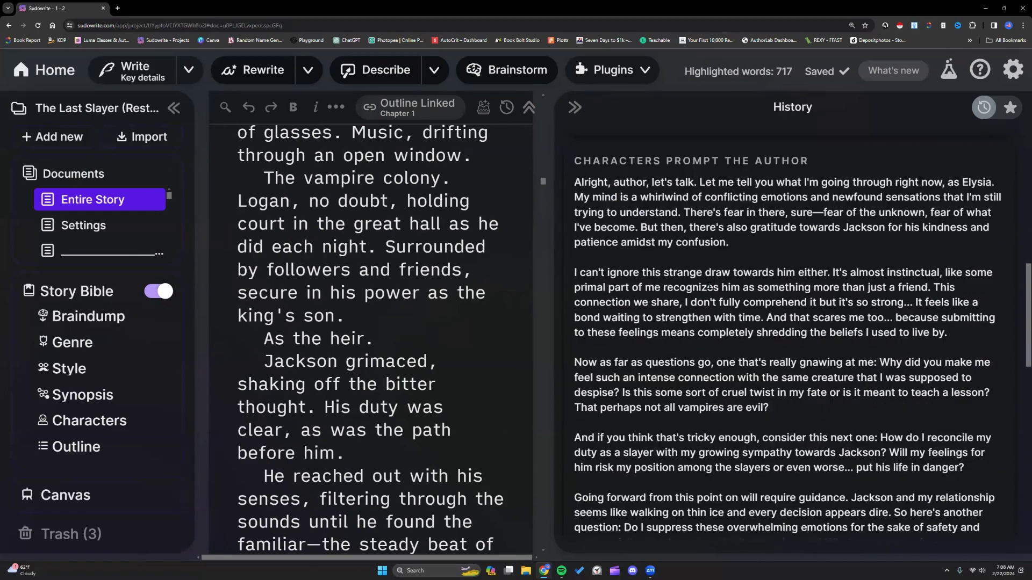
{"action": "scroll", "coordinate": [709, 286], "scroll_direction": "down", "scroll_amount": 1}
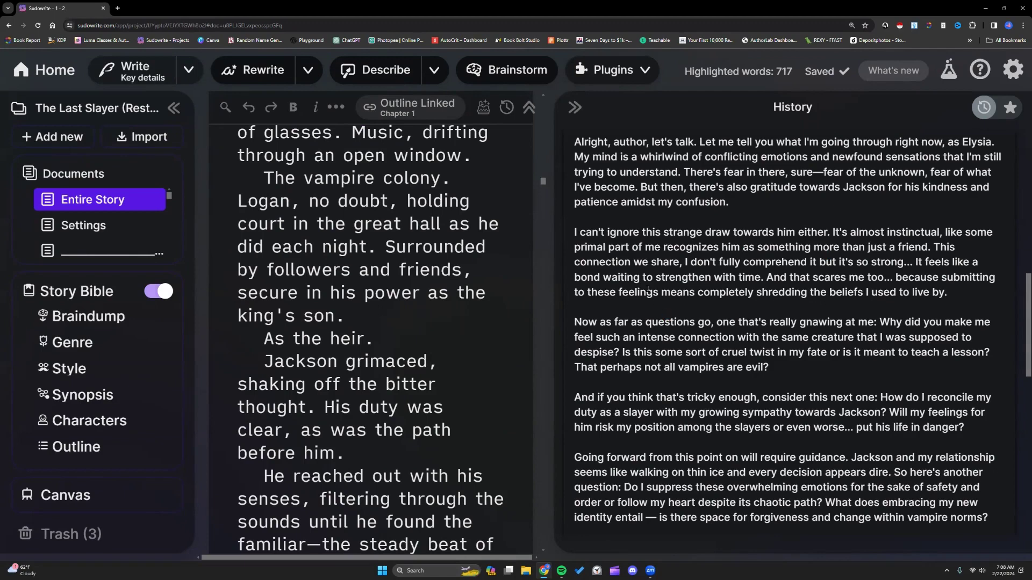
{"action": "scroll", "coordinate": [648, 322], "scroll_direction": "down", "scroll_amount": 1}
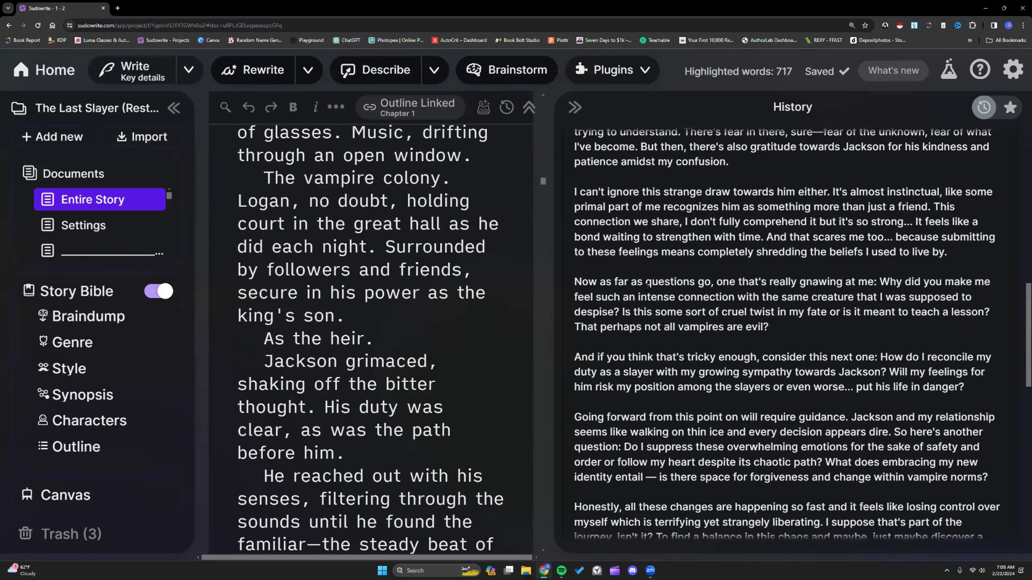
{"action": "scroll", "coordinate": [648, 286], "scroll_direction": "down", "scroll_amount": 2}
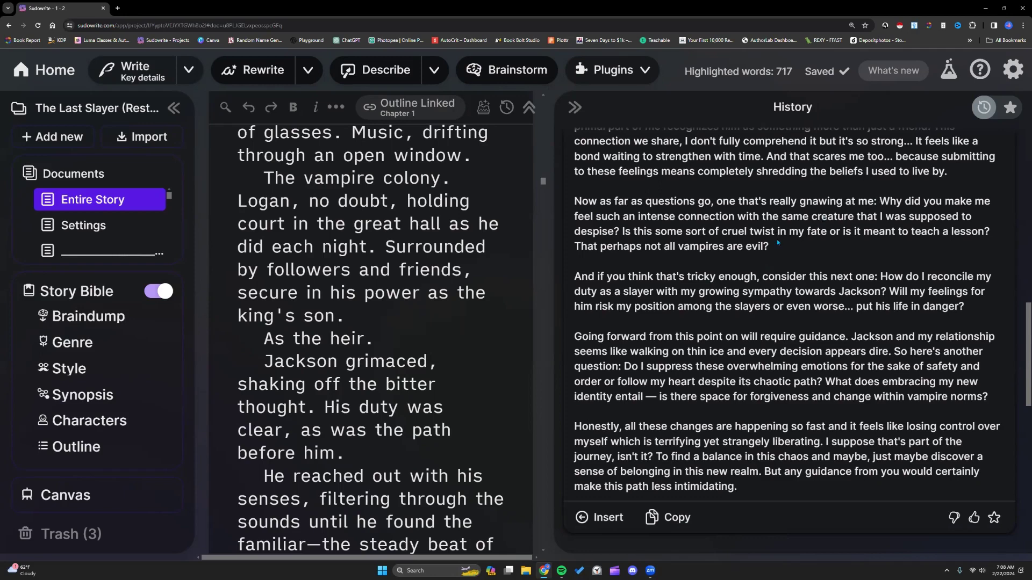
{"action": "scroll", "coordinate": [777, 243], "scroll_direction": "down", "scroll_amount": 2}
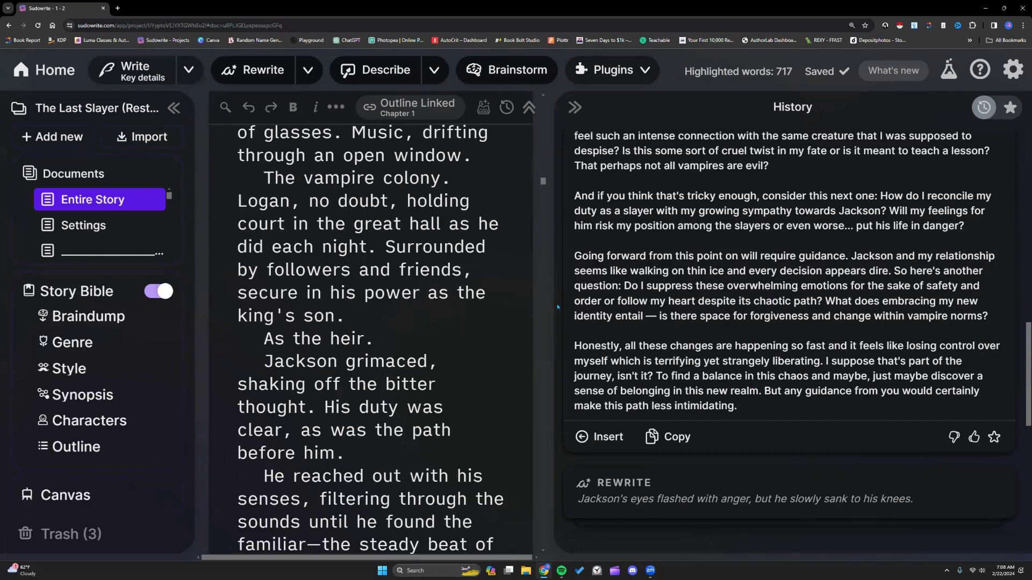
Widen the story text and narrow the History panel.
{"action": "left_click_drag", "start_coordinate": [557, 307], "coordinate": [808, 299]}
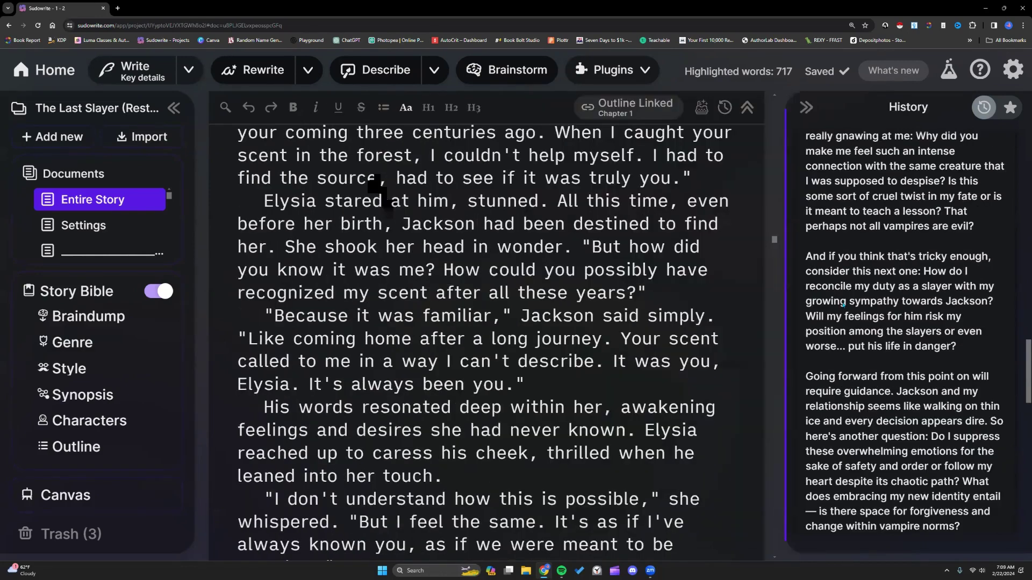
{"action": "scroll", "coordinate": [844, 305], "scroll_direction": "up", "scroll_amount": 5}
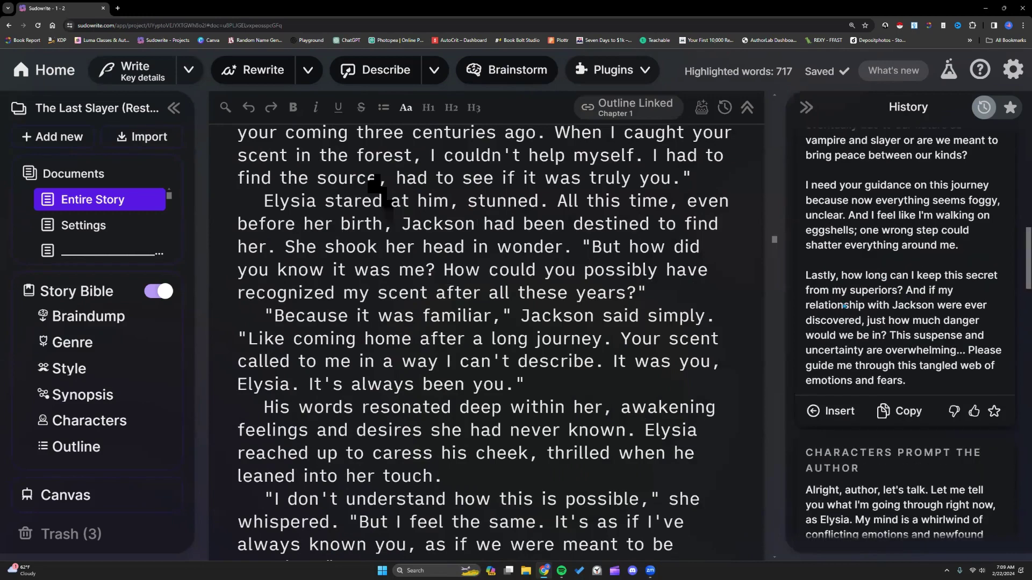
{"action": "scroll", "coordinate": [844, 305], "scroll_direction": "up", "scroll_amount": 5}
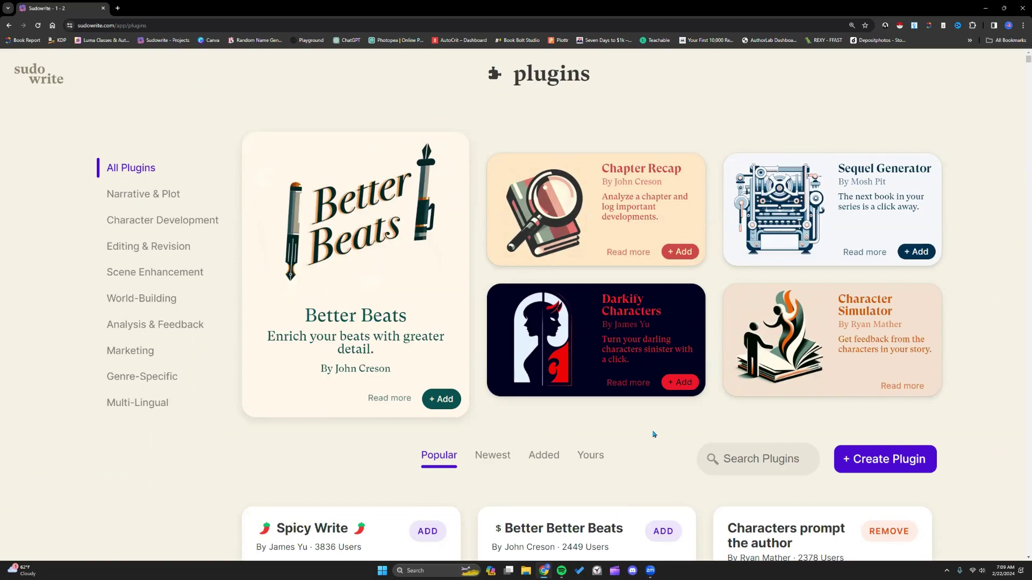
Scroll the plugins grid and open the Better Openers page, showing 1134 users and credit cost.
{"action": "scroll", "coordinate": [653, 435], "scroll_direction": "down", "scroll_amount": 7}
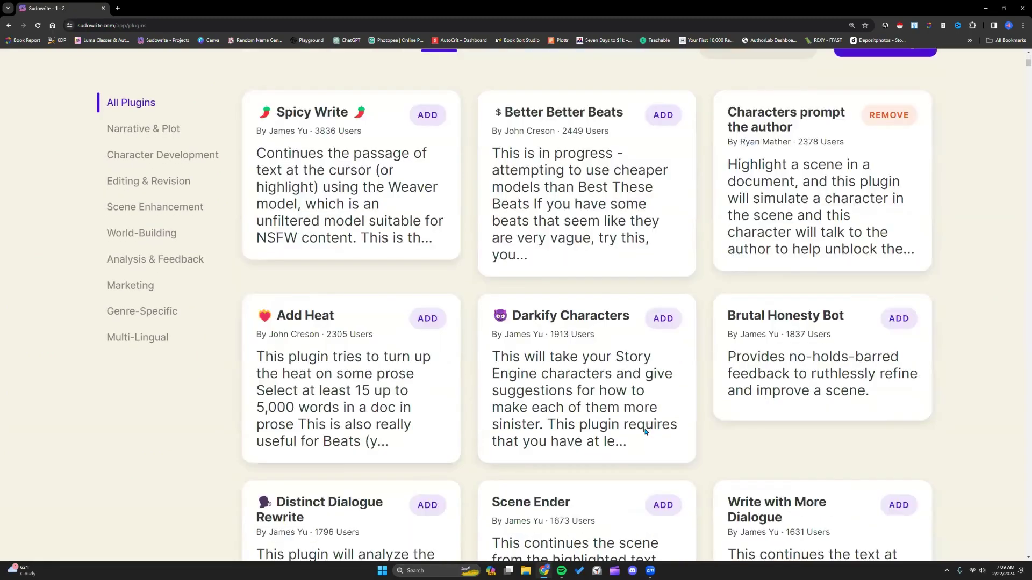
{"action": "scroll", "coordinate": [645, 431], "scroll_direction": "down", "scroll_amount": 3}
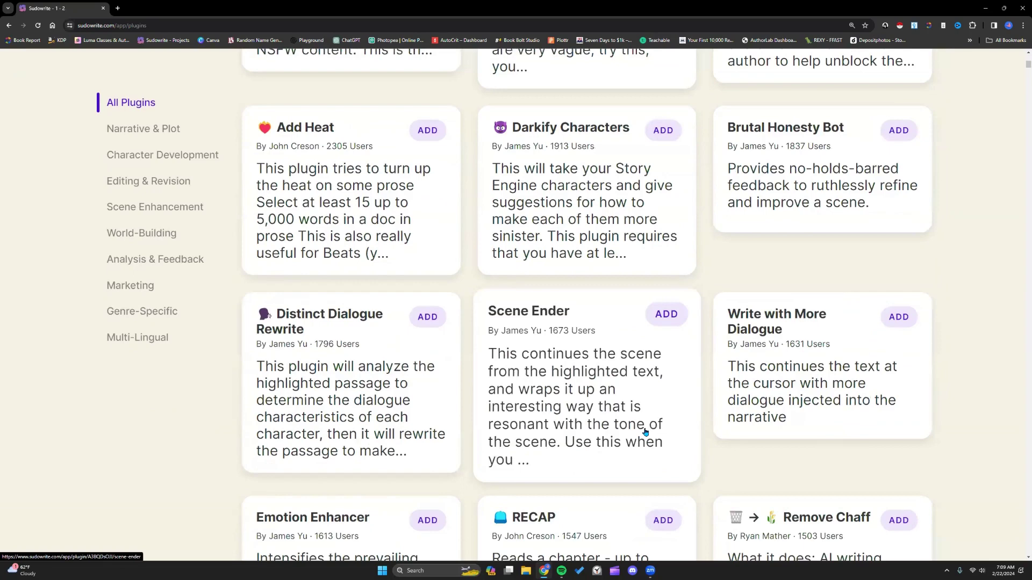
{"action": "scroll", "coordinate": [645, 432], "scroll_direction": "down", "scroll_amount": 4}
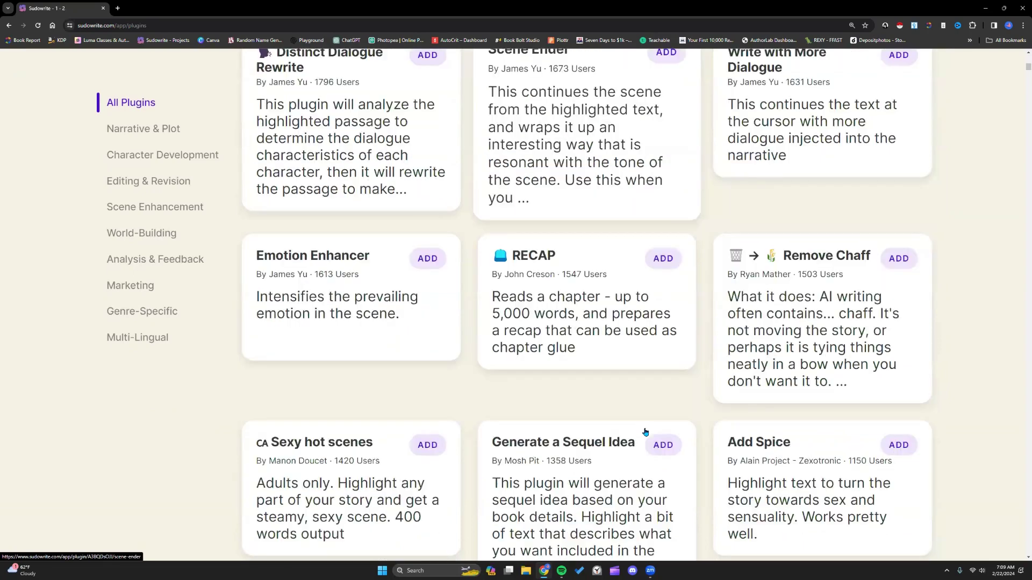
{"action": "scroll", "coordinate": [645, 431], "scroll_direction": "down", "scroll_amount": 6}
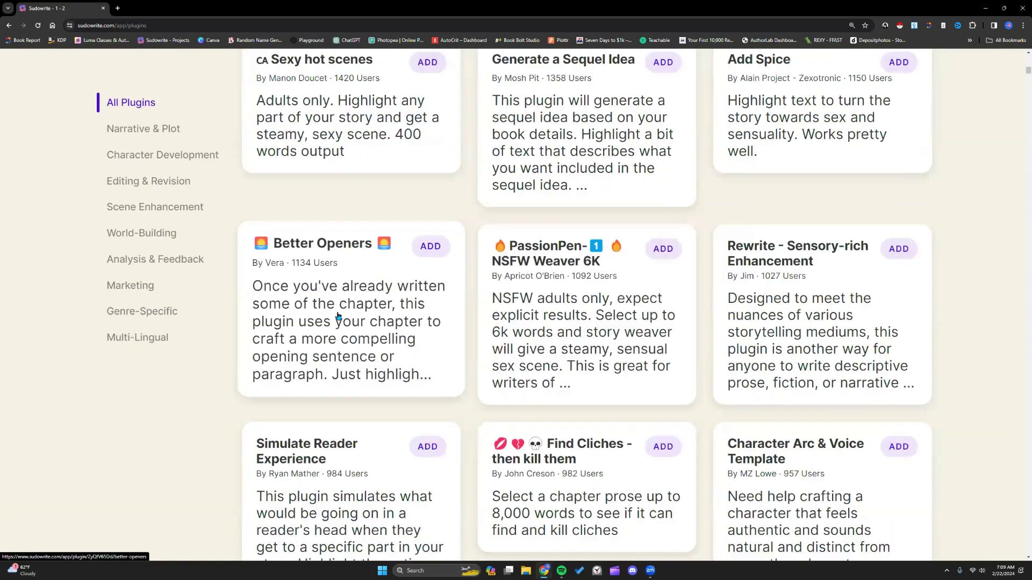
{"action": "left_click", "coordinate": [358, 312]}
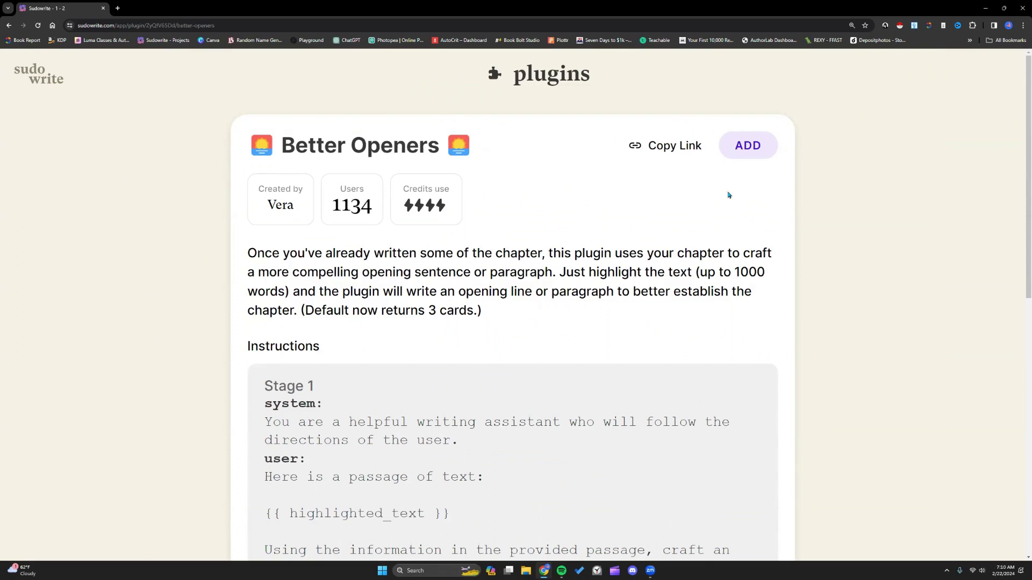
Add Better Openers to the account, then go back to the projects dashboard.
{"action": "left_click", "coordinate": [745, 148]}
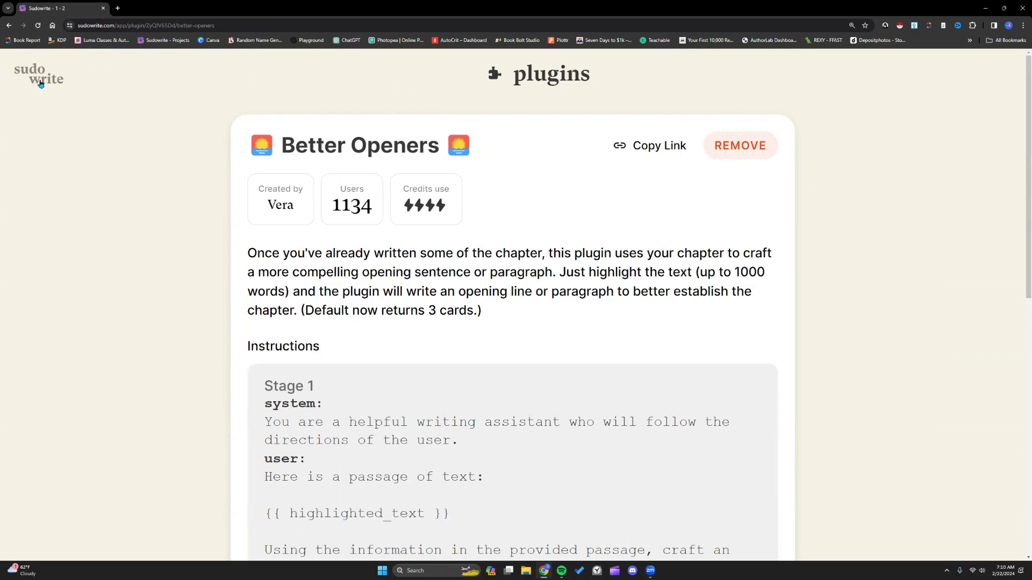
{"action": "left_click", "coordinate": [41, 81]}
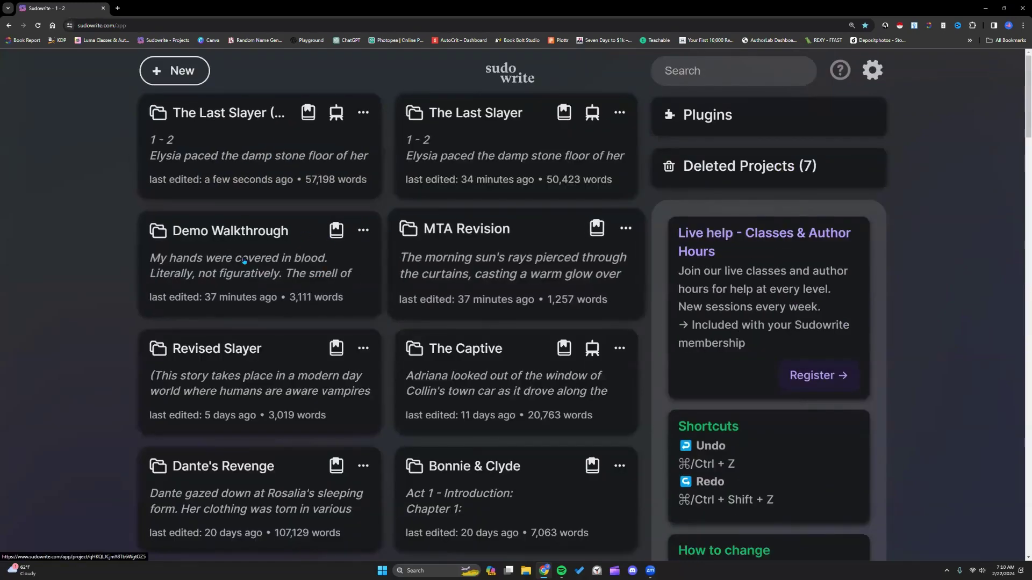
Open Demo Walkthrough's Bleeding Hands story and select the opening text up to 'help me.'.
{"action": "left_click", "coordinate": [311, 271]}
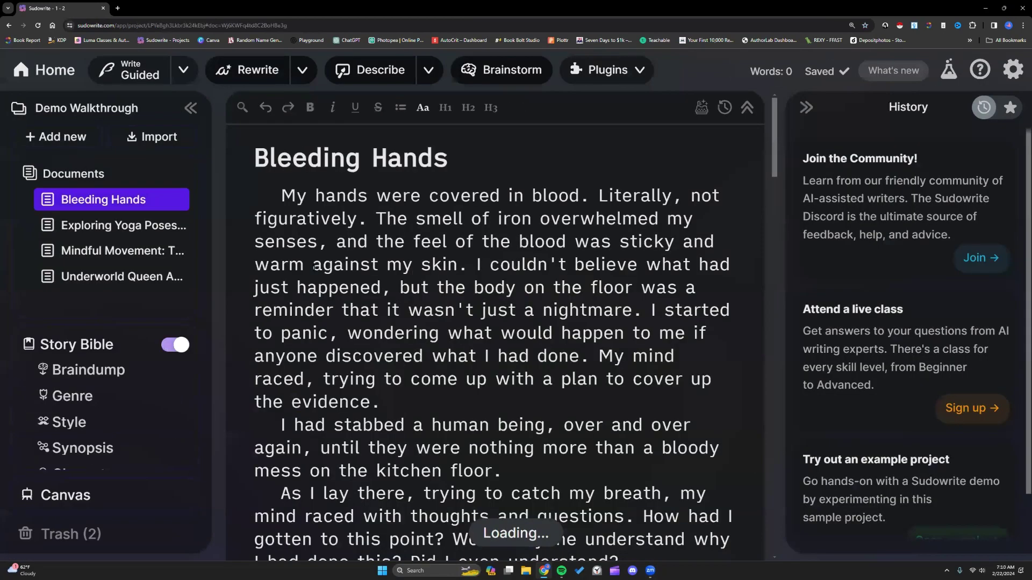
{"action": "left_click_drag", "start_coordinate": [276, 197], "coordinate": [426, 365]}
{"action": "left_click_drag", "start_coordinate": [514, 335], "coordinate": [649, 318]}
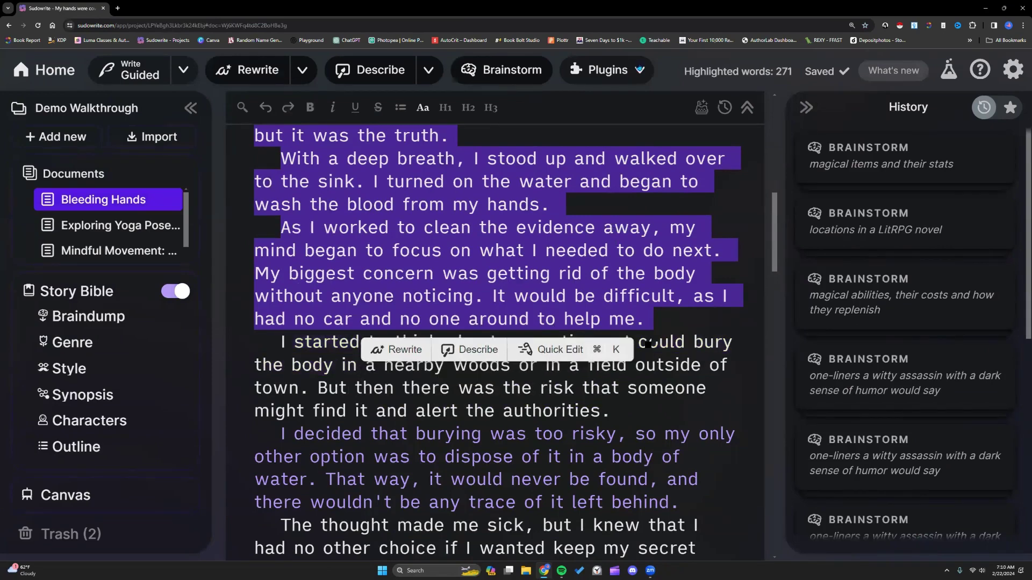
Run Better Openers, which refuses over 250 words, then clear the selection and return to top.
{"action": "left_click", "coordinate": [640, 70]}
{"action": "scroll", "coordinate": [711, 170], "scroll_direction": "down", "scroll_amount": 10}
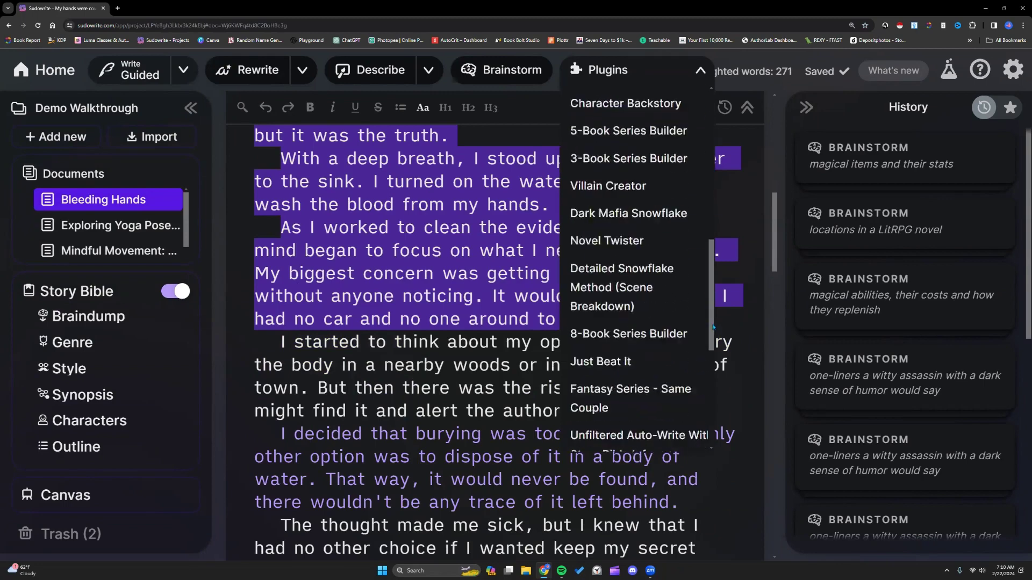
{"action": "left_click", "coordinate": [645, 251]}
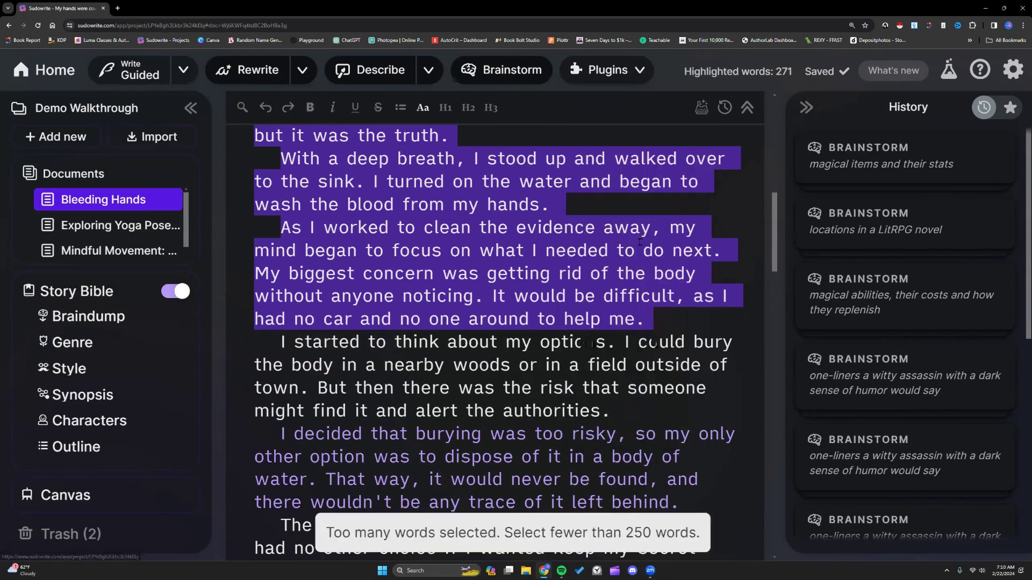
{"action": "left_click", "coordinate": [636, 274]}
{"action": "scroll", "coordinate": [651, 309], "scroll_direction": "up", "scroll_amount": 2}
{"action": "scroll", "coordinate": [651, 309], "scroll_direction": "up", "scroll_amount": 2}
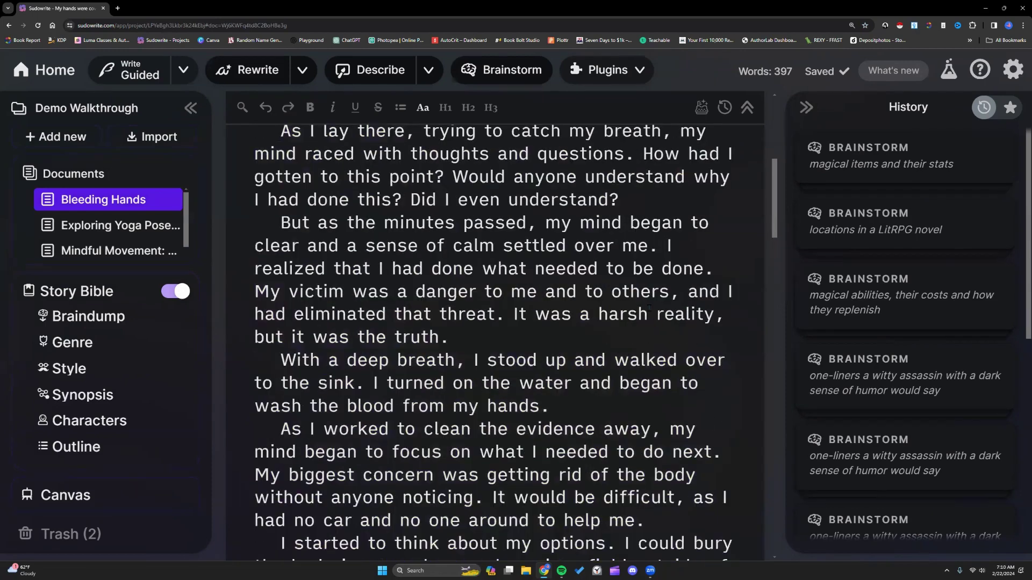
{"action": "scroll", "coordinate": [647, 306], "scroll_direction": "up", "scroll_amount": 6}
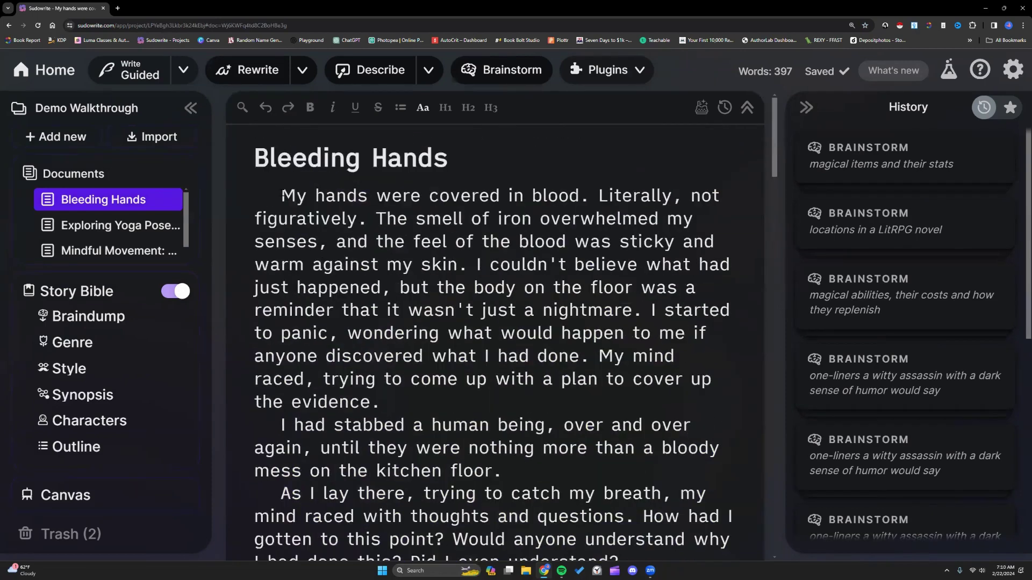
Select the first four paragraphs of Bleeding Hands, 196 words.
{"action": "left_click_drag", "start_coordinate": [281, 195], "coordinate": [624, 398]}
{"action": "scroll", "coordinate": [509, 399], "scroll_direction": "down", "scroll_amount": 1}
{"action": "scroll", "coordinate": [509, 399], "scroll_direction": "down", "scroll_amount": 1}
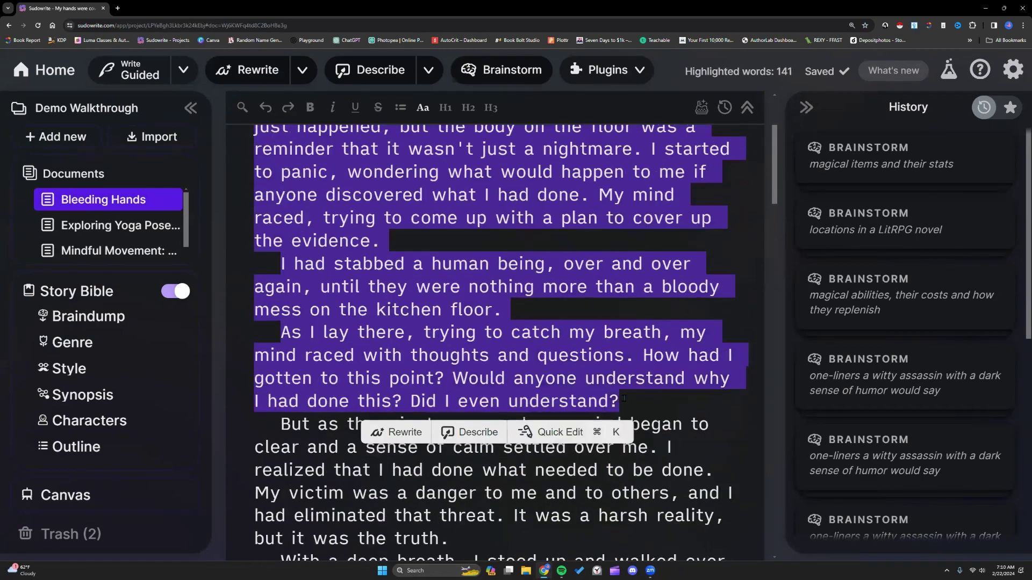
{"action": "scroll", "coordinate": [624, 398], "scroll_direction": "down", "scroll_amount": 1}
{"action": "left_click_drag", "start_coordinate": [623, 398], "coordinate": [496, 452]}
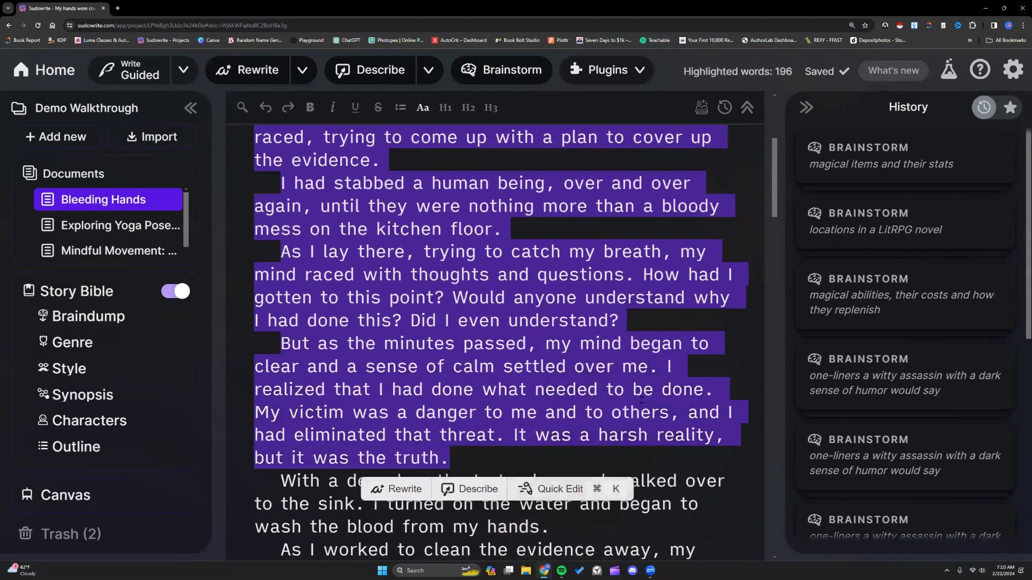
Run Better Openers on the selection and widen the History panel to read the openings.
{"action": "left_click", "coordinate": [640, 70]}
{"action": "scroll", "coordinate": [607, 293], "scroll_direction": "down", "scroll_amount": 6}
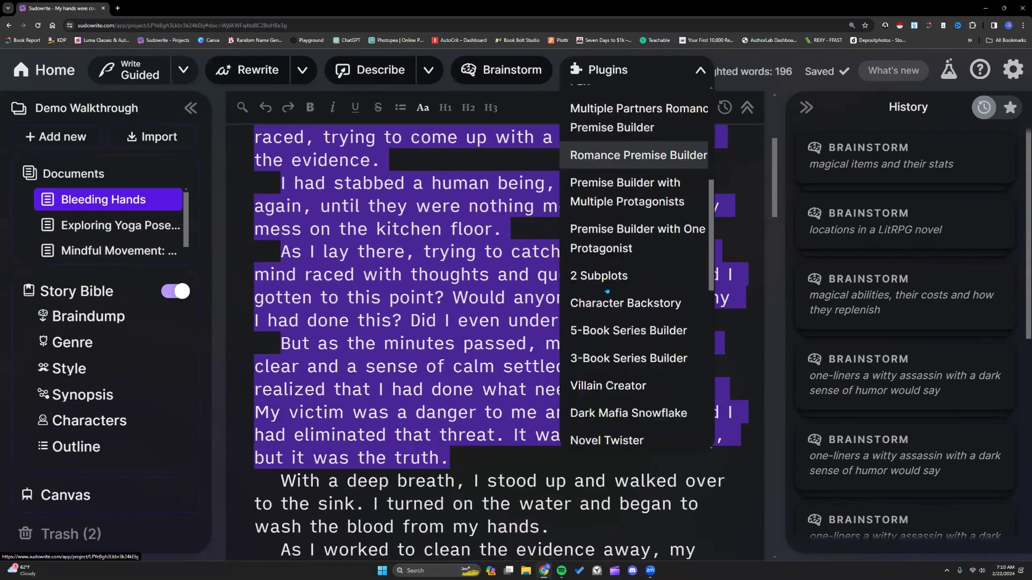
{"action": "scroll", "coordinate": [606, 293], "scroll_direction": "down", "scroll_amount": 3}
{"action": "left_click", "coordinate": [618, 249]}
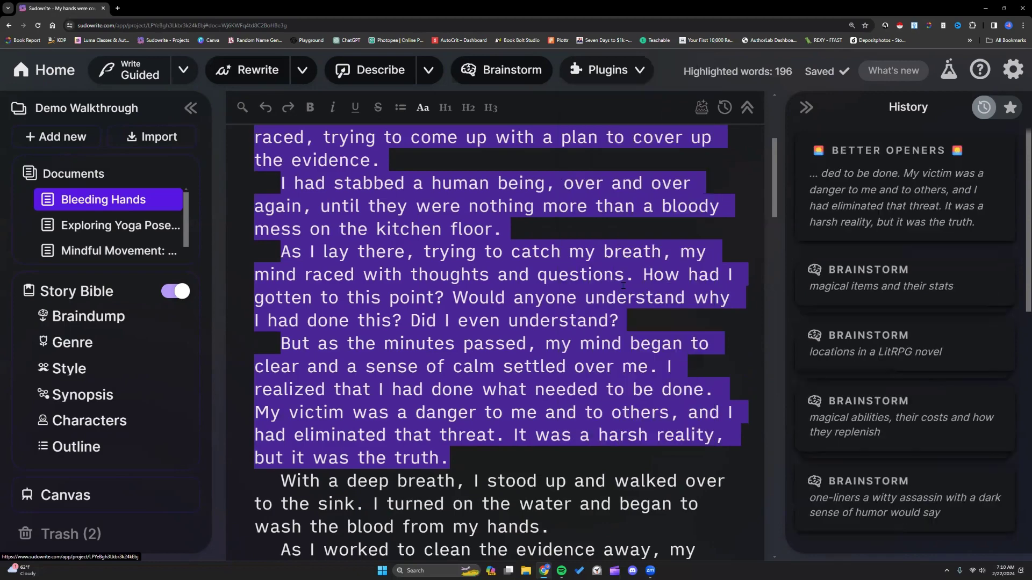
{"action": "left_click_drag", "start_coordinate": [785, 237], "coordinate": [471, 237]}
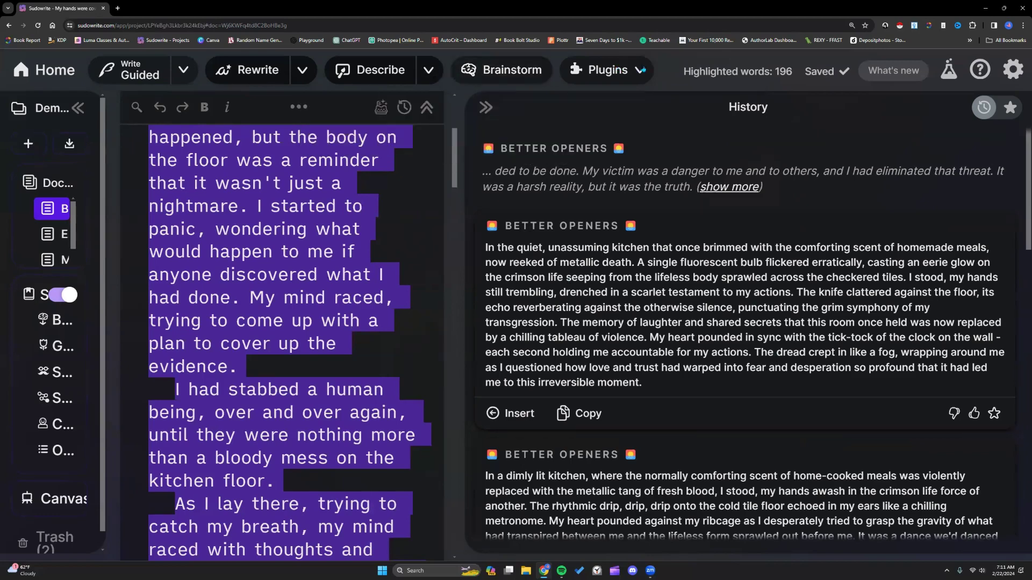
Close the Plugins dropdown list.
{"action": "left_click", "coordinate": [644, 74]}
{"action": "scroll", "coordinate": [653, 232], "scroll_direction": "down", "scroll_amount": 5}
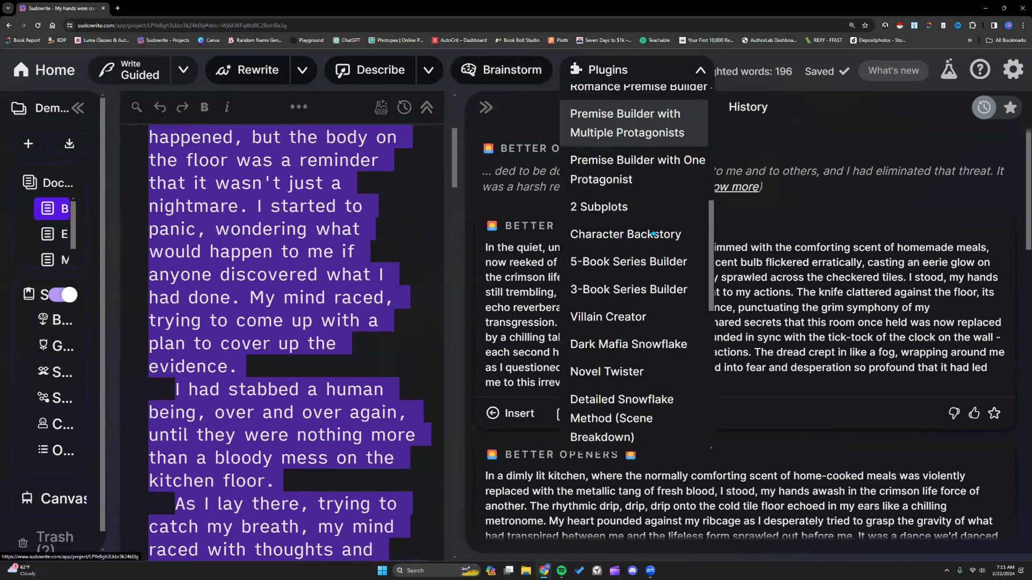
{"action": "scroll", "coordinate": [653, 232], "scroll_direction": "up", "scroll_amount": 5}
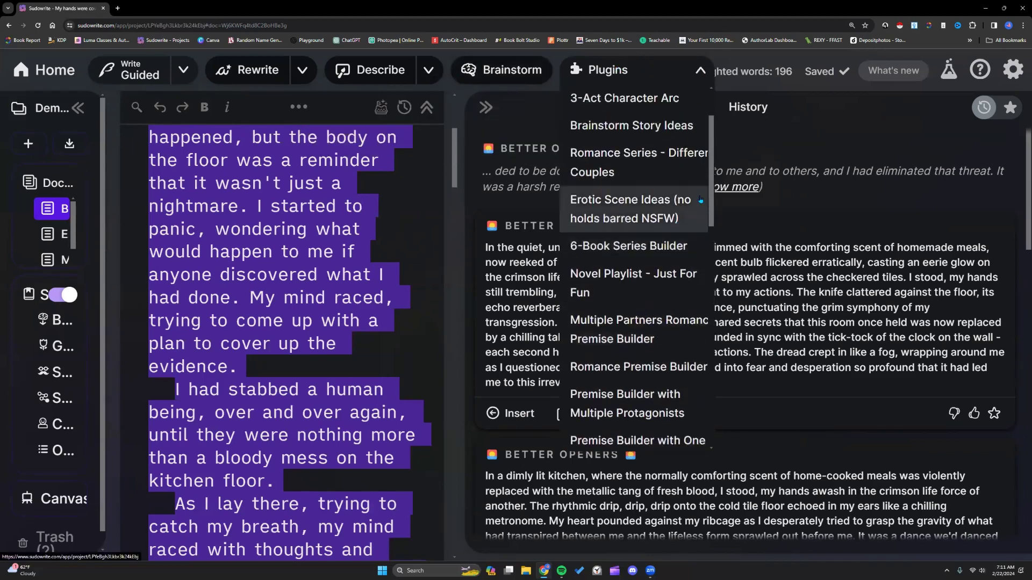
{"action": "left_click", "coordinate": [837, 204]}
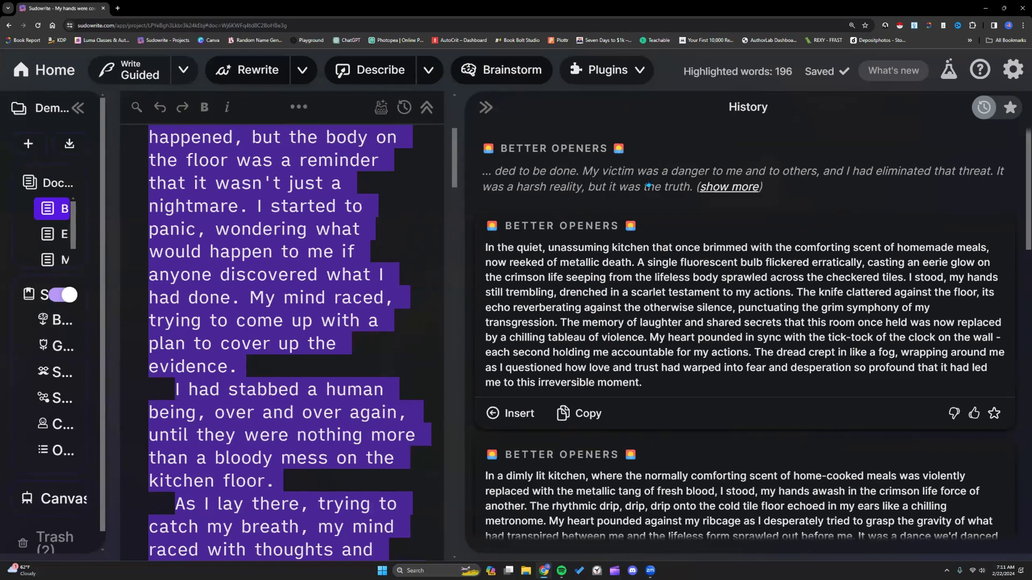
Read through the Better Openers rewrites, highlighting the dimly lit kitchen passage.
{"action": "scroll", "coordinate": [626, 280], "scroll_direction": "down", "scroll_amount": 1}
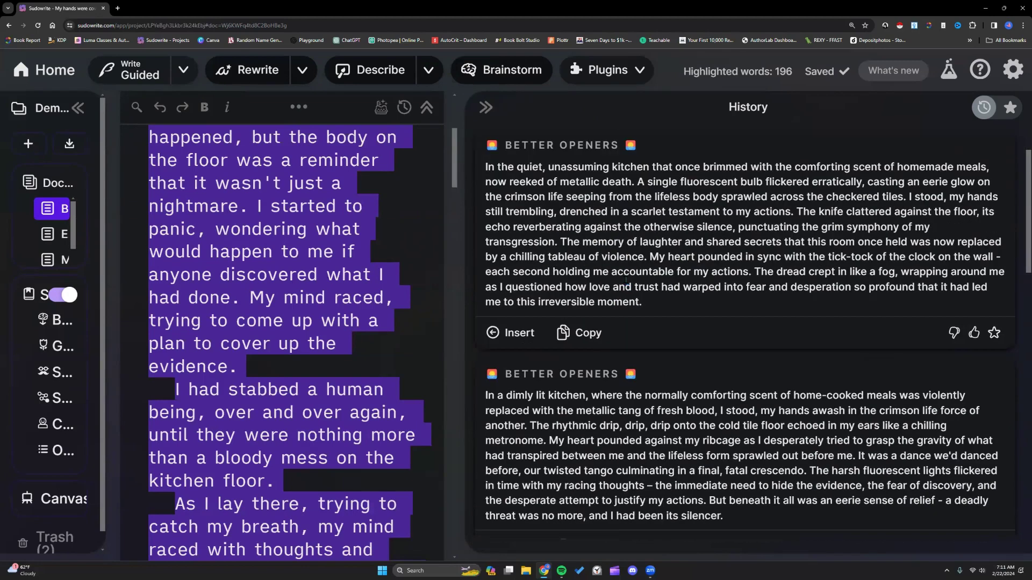
{"action": "scroll", "coordinate": [626, 284], "scroll_direction": "down", "scroll_amount": 1}
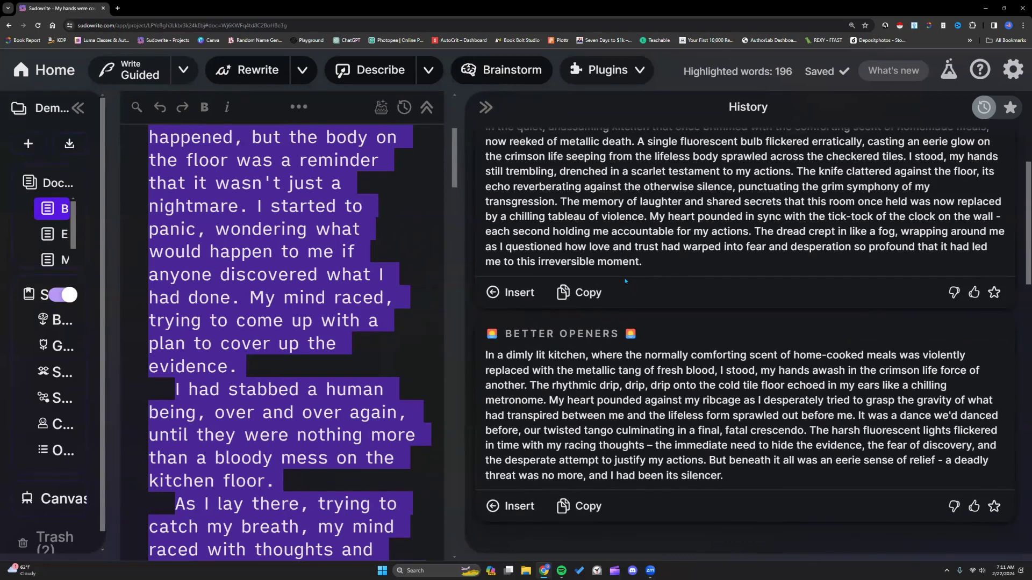
{"action": "scroll", "coordinate": [626, 280], "scroll_direction": "down", "scroll_amount": 3}
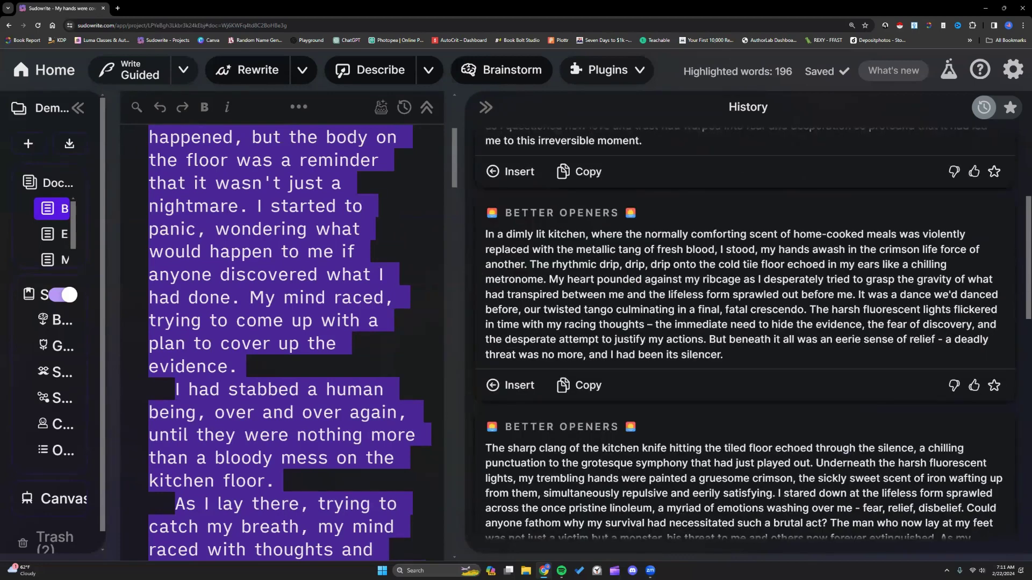
{"action": "scroll", "coordinate": [748, 266], "scroll_direction": "down", "scroll_amount": 1}
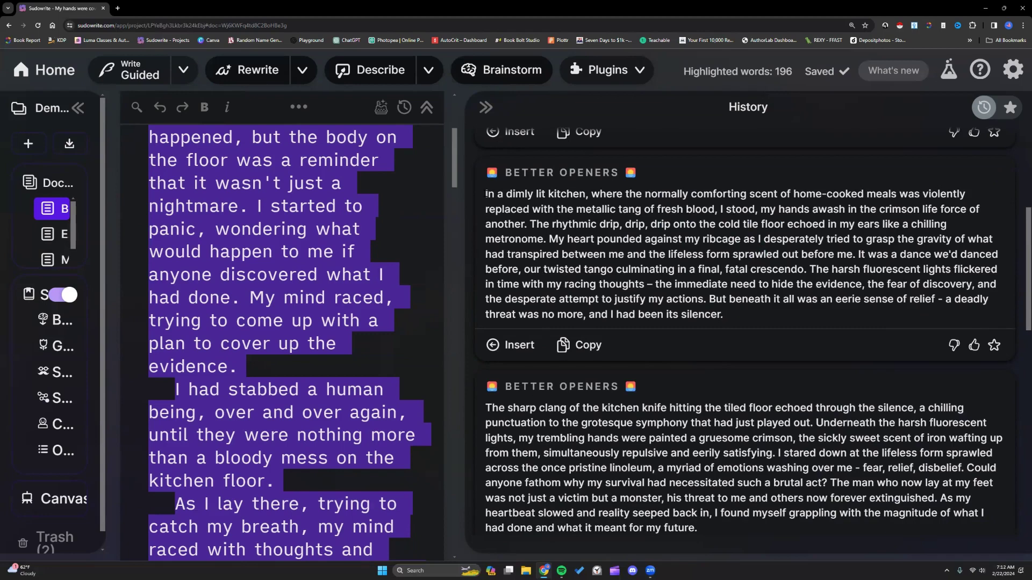
{"action": "left_click_drag", "start_coordinate": [486, 194], "coordinate": [631, 224]}
{"action": "left_click", "coordinate": [631, 225]}
{"action": "scroll", "coordinate": [781, 281], "scroll_direction": "up", "scroll_amount": 5}
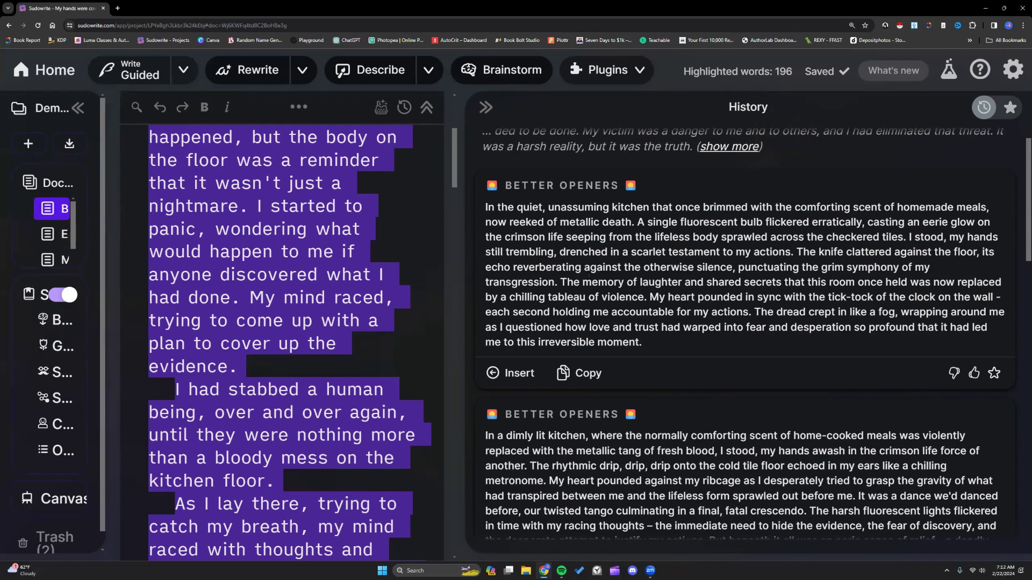
{"action": "scroll", "coordinate": [589, 275], "scroll_direction": "down", "scroll_amount": 5}
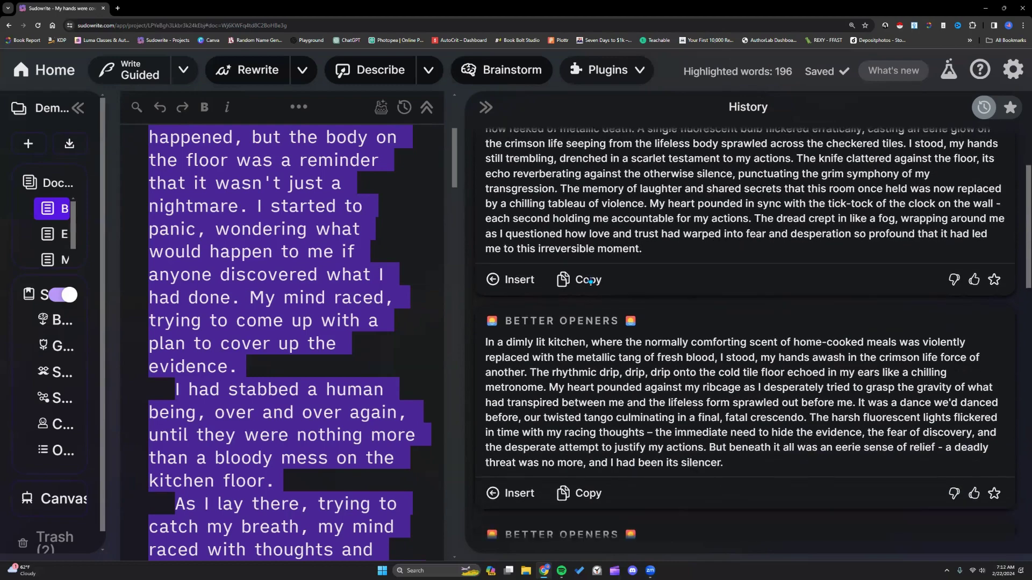
{"action": "scroll", "coordinate": [588, 275], "scroll_direction": "down", "scroll_amount": 2}
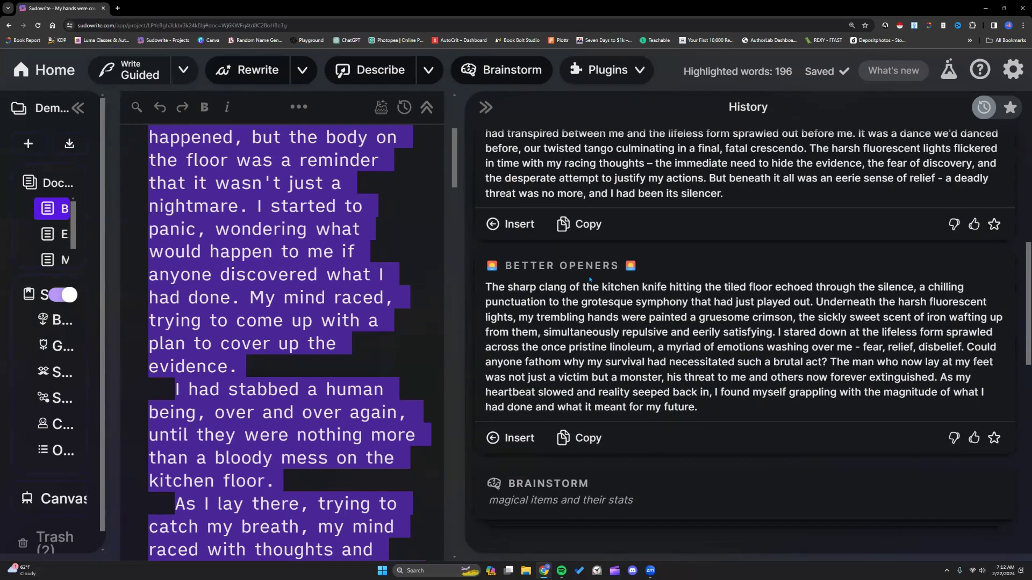
{"action": "scroll", "coordinate": [590, 279], "scroll_direction": "down", "scroll_amount": 2}
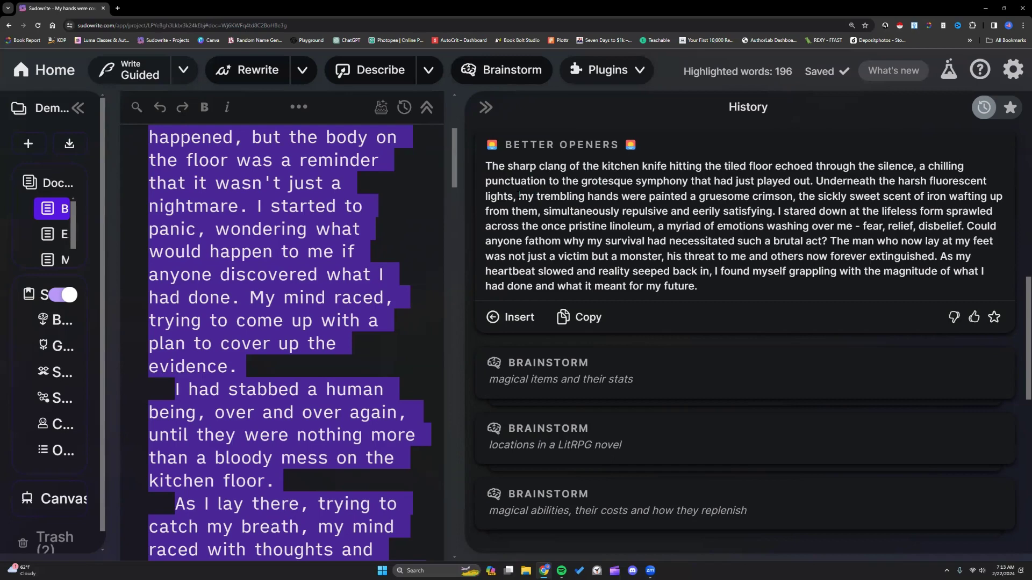
Thumbs-up and star the 'sharp clang of the kitchen knife' rewrite, then widen the manuscript.
{"action": "left_click_drag", "start_coordinate": [519, 194], "coordinate": [798, 196]}
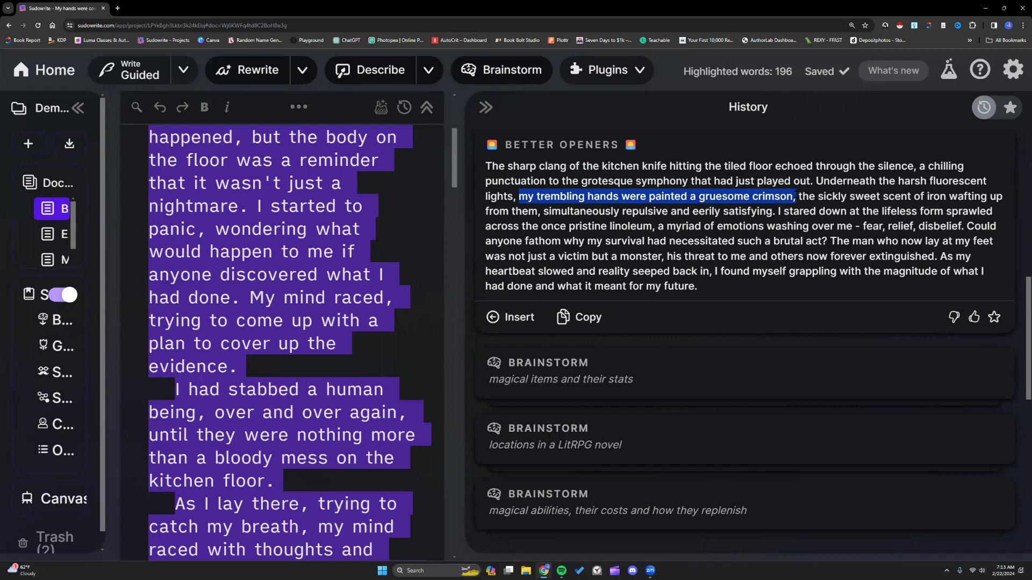
{"action": "left_click", "coordinate": [776, 222]}
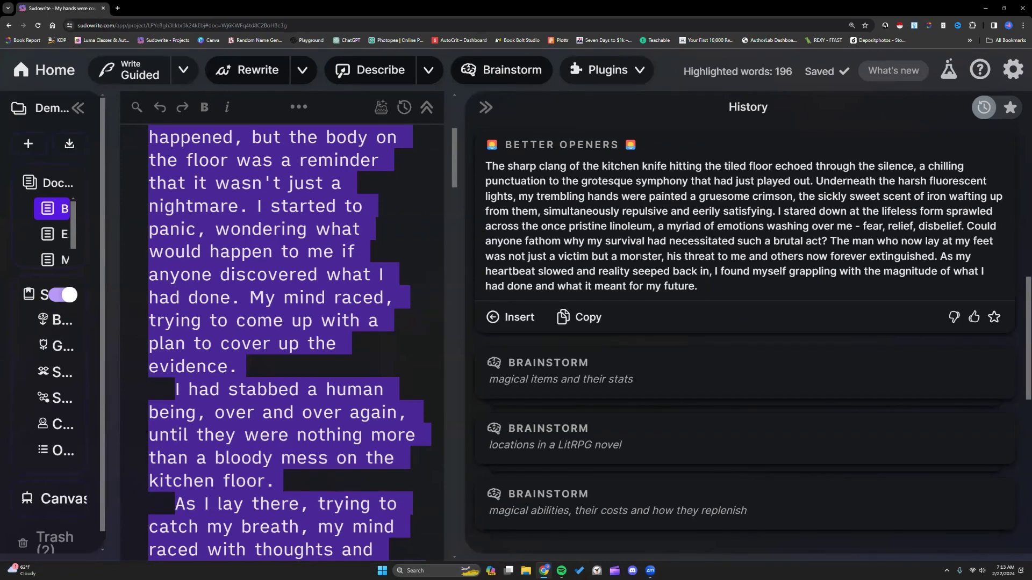
{"action": "left_click", "coordinate": [974, 317]}
{"action": "left_click", "coordinate": [995, 319]}
{"action": "scroll", "coordinate": [724, 261], "scroll_direction": "up", "scroll_amount": 5}
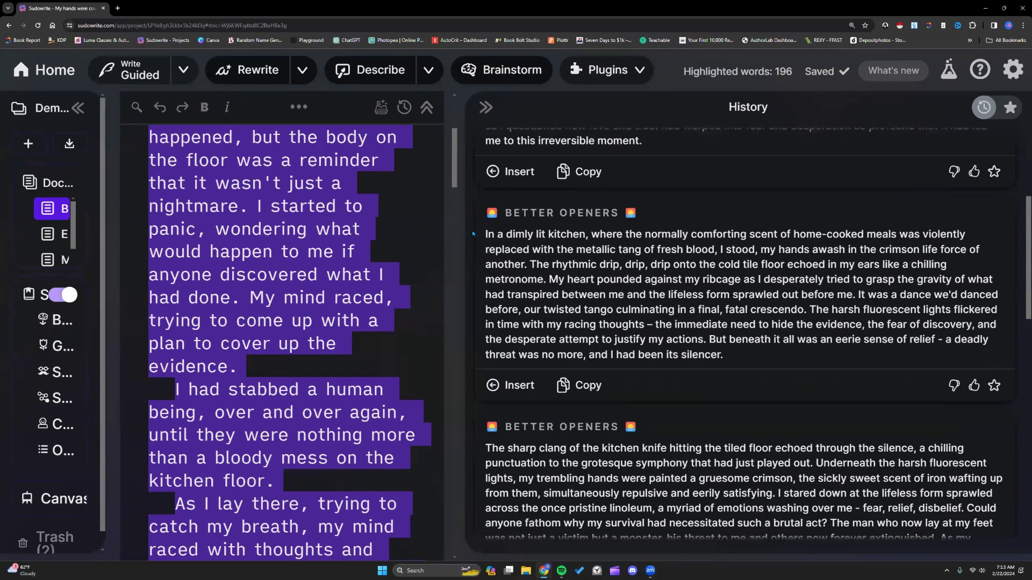
{"action": "left_click_drag", "start_coordinate": [467, 234], "coordinate": [705, 236]}
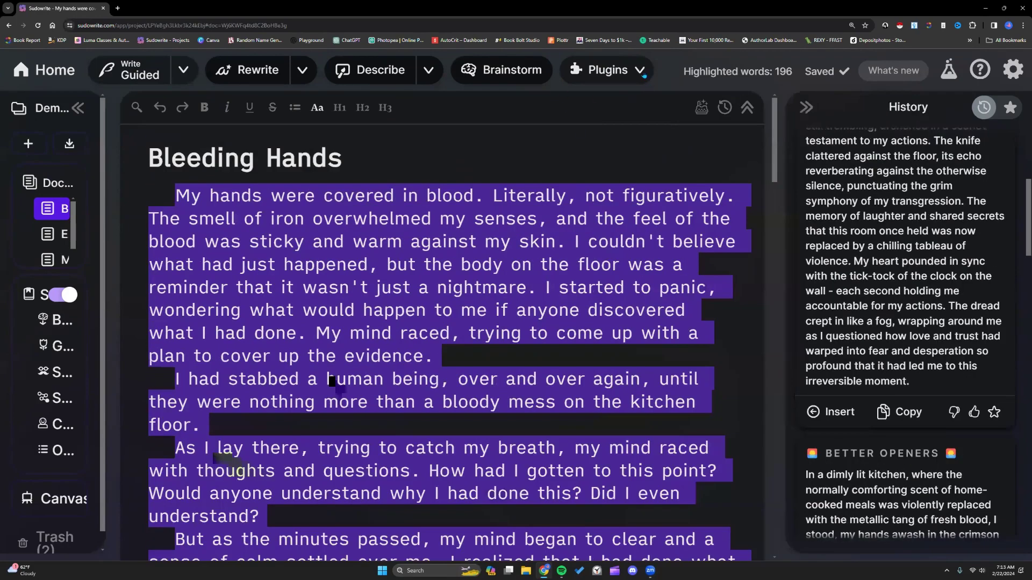
From the Plugins marketplace, add Darkify Characters and Sequel Generator to the account.
{"action": "left_click", "coordinate": [645, 77]}
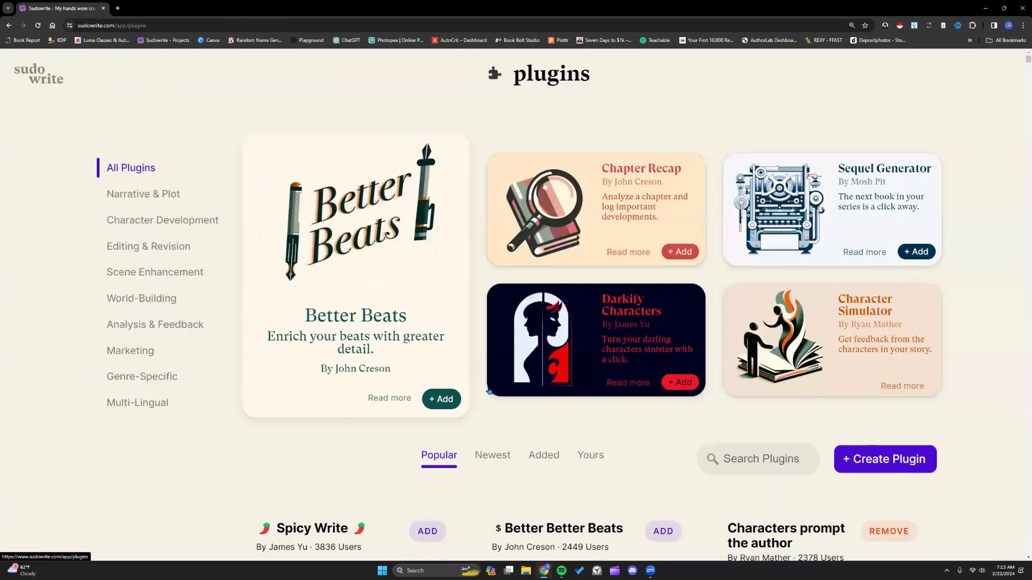
{"action": "scroll", "coordinate": [489, 389], "scroll_direction": "down", "scroll_amount": 2}
{"action": "scroll", "coordinate": [486, 387], "scroll_direction": "up", "scroll_amount": 2}
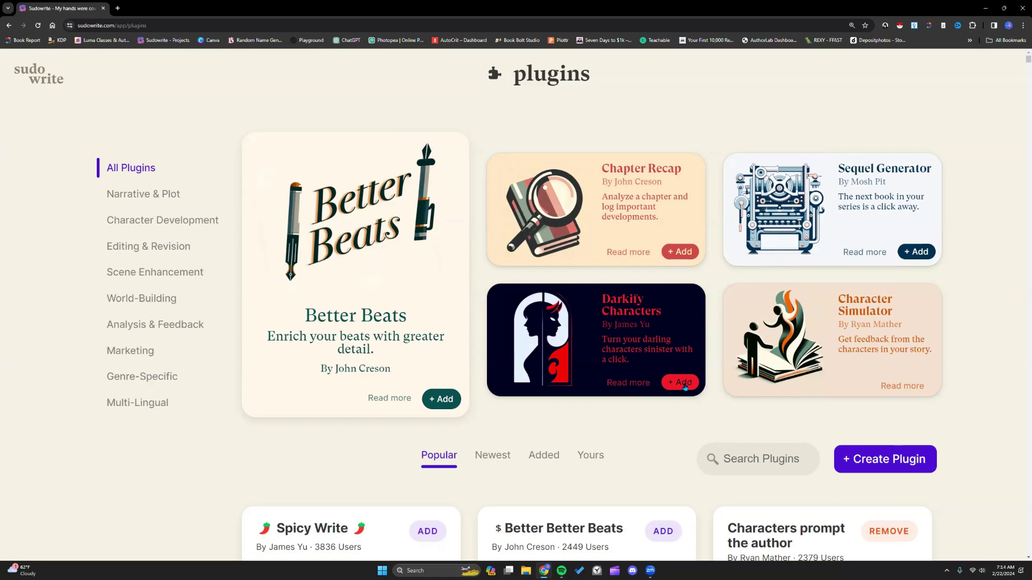
{"action": "left_click", "coordinate": [685, 385]}
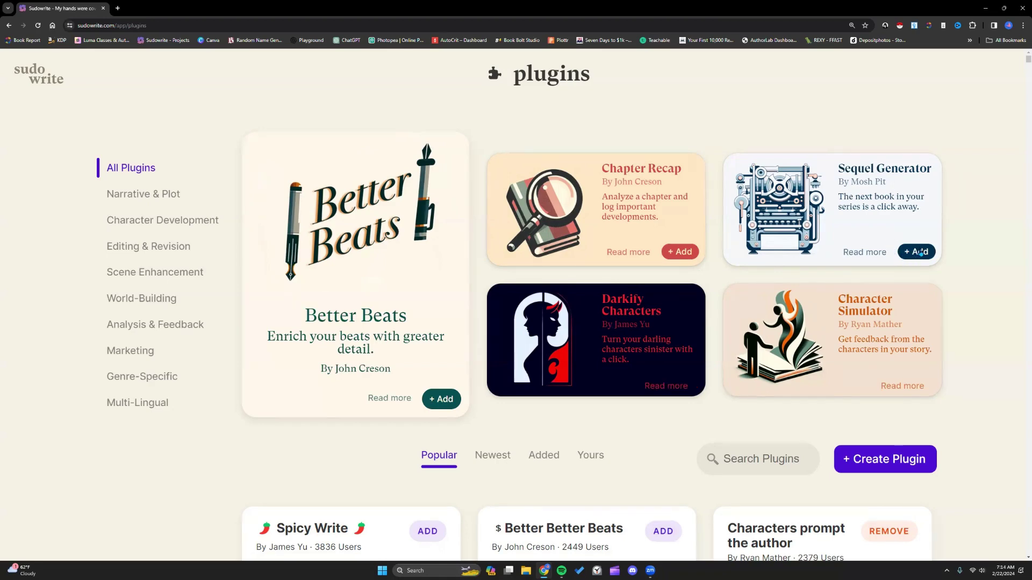
{"action": "left_click", "coordinate": [920, 253]}
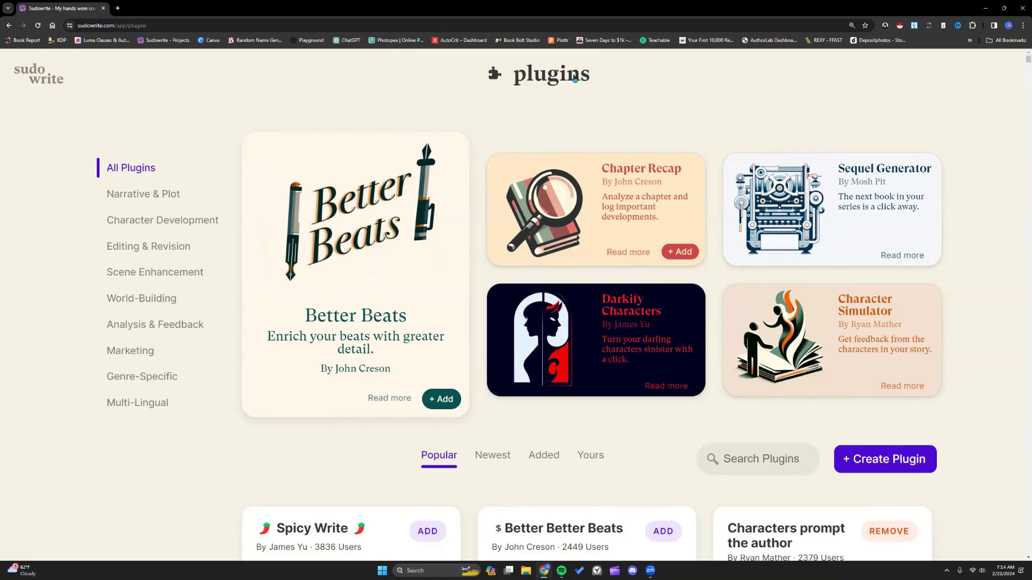
{"action": "left_click", "coordinate": [39, 75]}
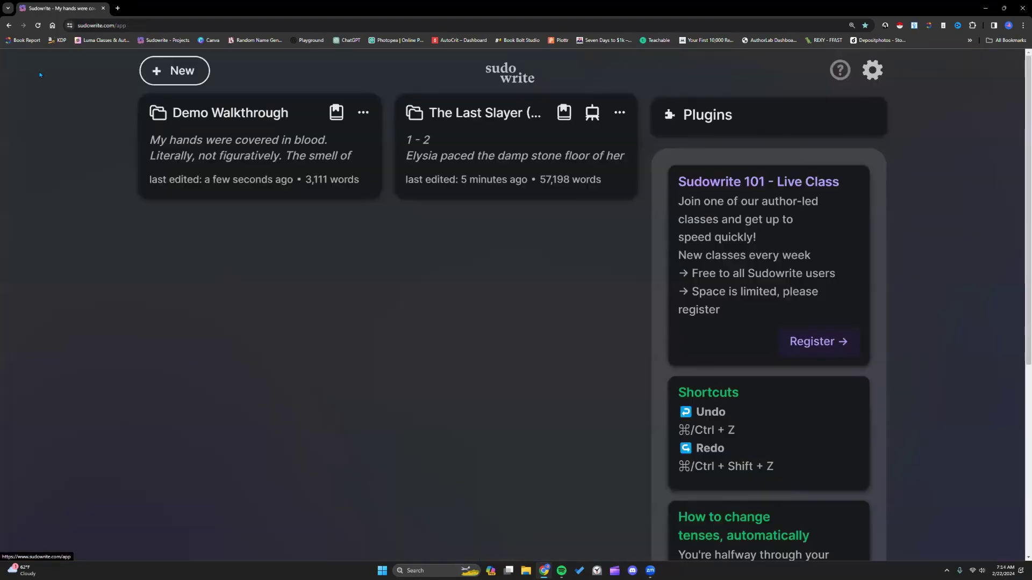
{"action": "scroll", "coordinate": [297, 274], "scroll_direction": "down", "scroll_amount": 5}
{"action": "scroll", "coordinate": [297, 274], "scroll_direction": "down", "scroll_amount": 3}
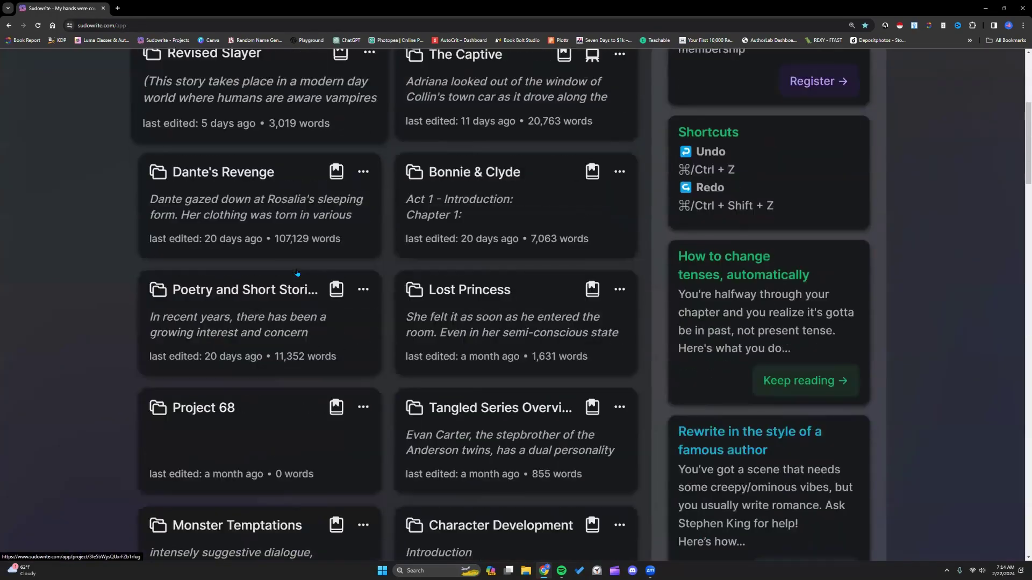
{"action": "scroll", "coordinate": [297, 275], "scroll_direction": "down", "scroll_amount": 2}
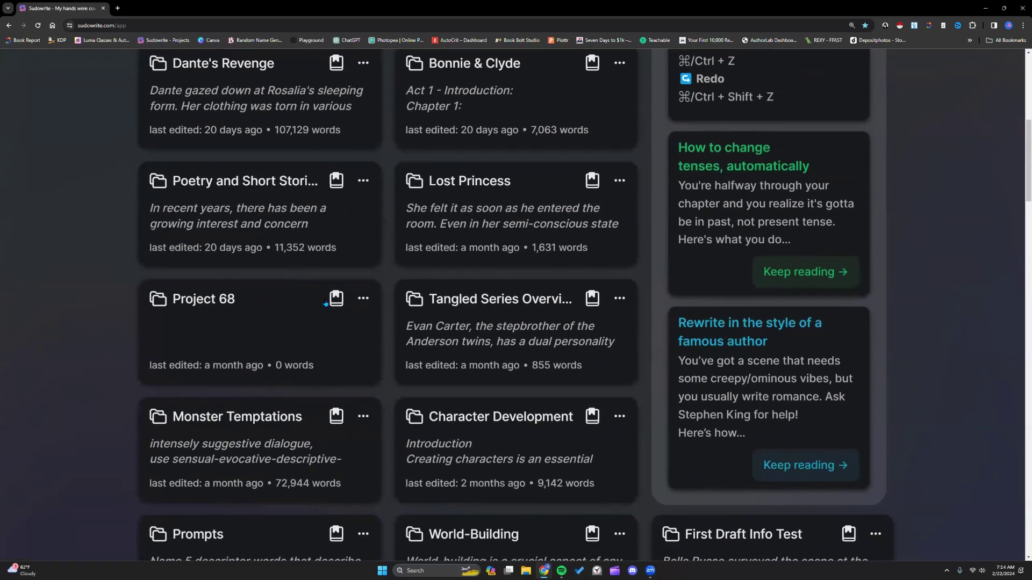
{"action": "left_click", "coordinate": [491, 335]}
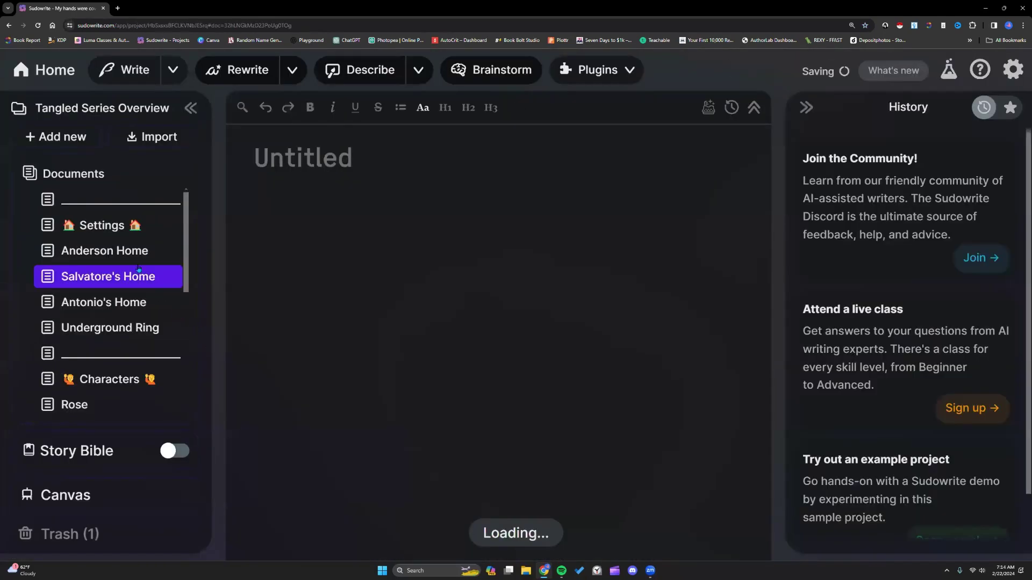
{"action": "scroll", "coordinate": [109, 378], "scroll_direction": "down", "scroll_amount": 4}
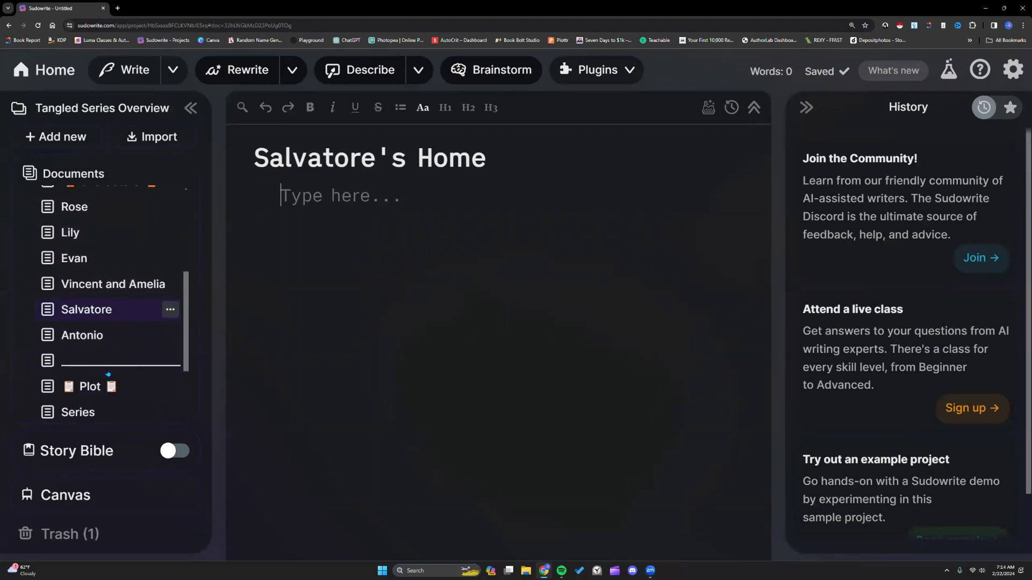
{"action": "scroll", "coordinate": [129, 333], "scroll_direction": "down", "scroll_amount": 3}
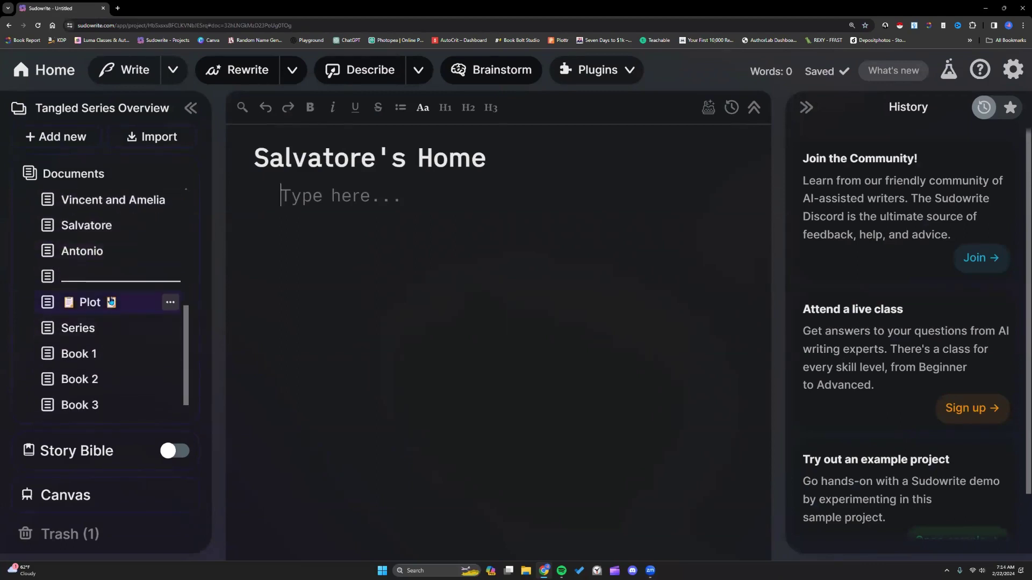
{"action": "left_click", "coordinate": [110, 302]}
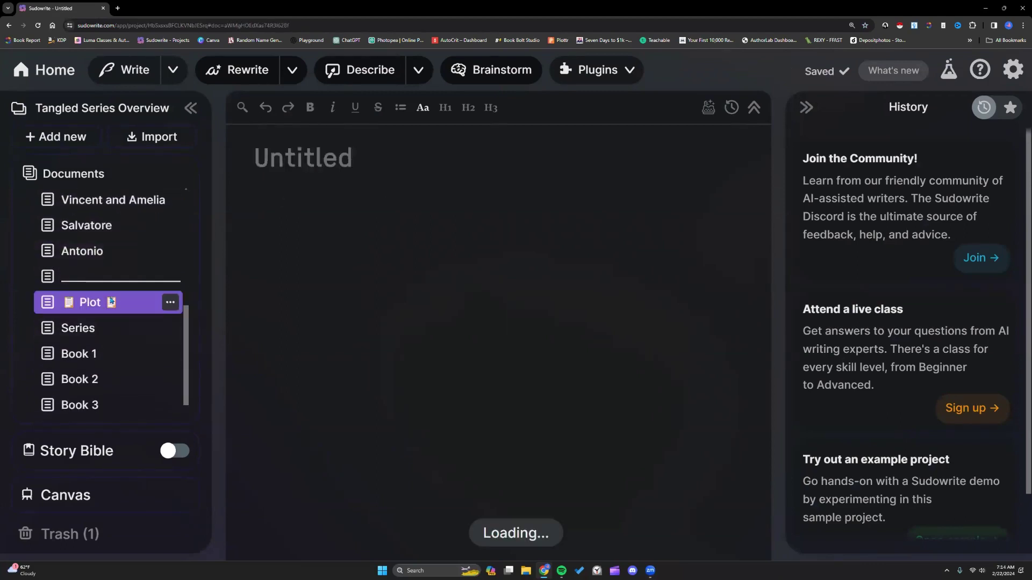
{"action": "left_click", "coordinate": [82, 333]}
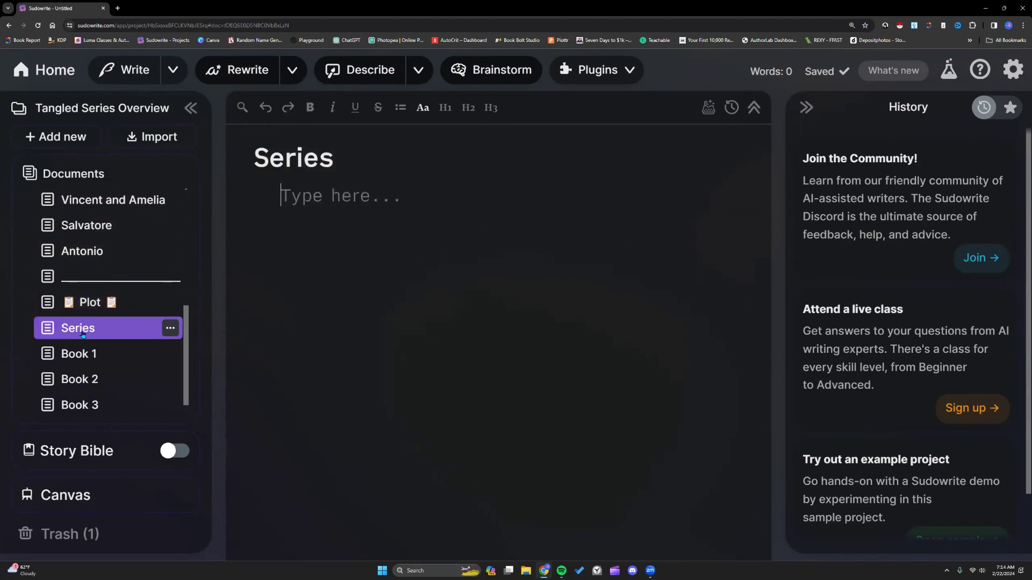
{"action": "left_click", "coordinate": [75, 354]}
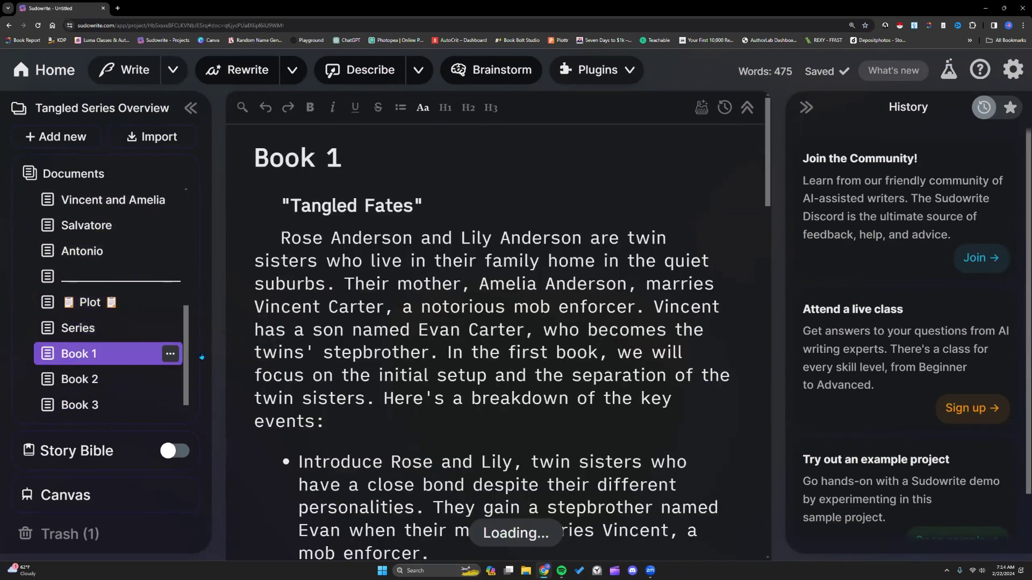
{"action": "scroll", "coordinate": [109, 377], "scroll_direction": "down", "scroll_amount": 1}
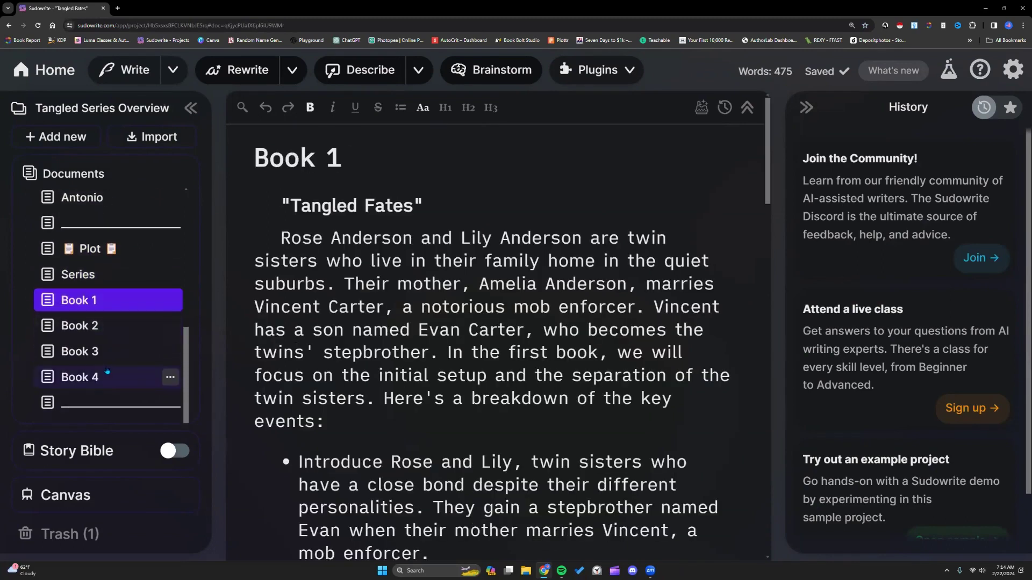
{"action": "scroll", "coordinate": [373, 356], "scroll_direction": "down", "scroll_amount": 2}
{"action": "scroll", "coordinate": [373, 356], "scroll_direction": "down", "scroll_amount": 7}
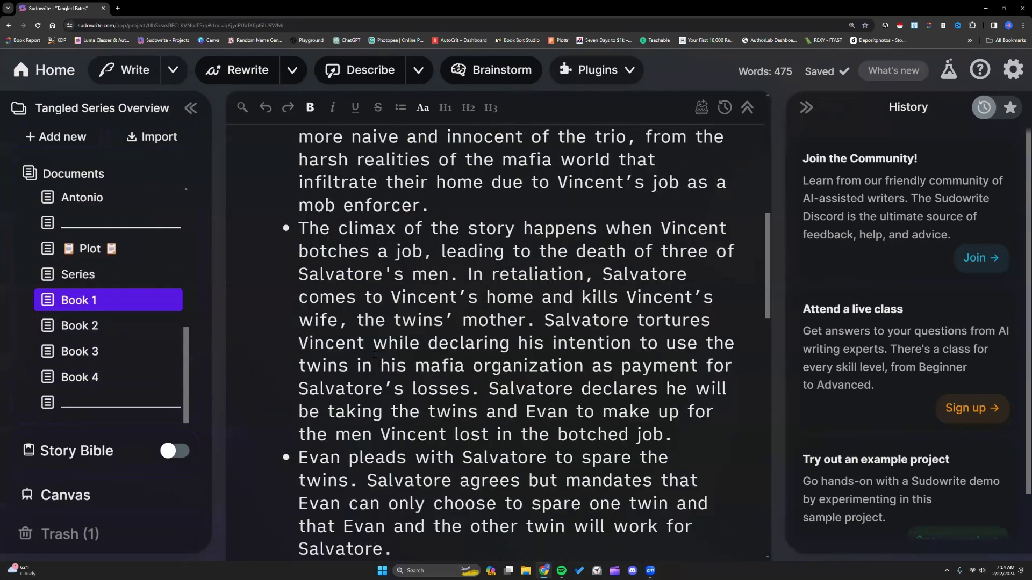
{"action": "scroll", "coordinate": [375, 355], "scroll_direction": "down", "scroll_amount": 8}
{"action": "scroll", "coordinate": [374, 355], "scroll_direction": "down", "scroll_amount": 5}
{"action": "left_click", "coordinate": [411, 267]}
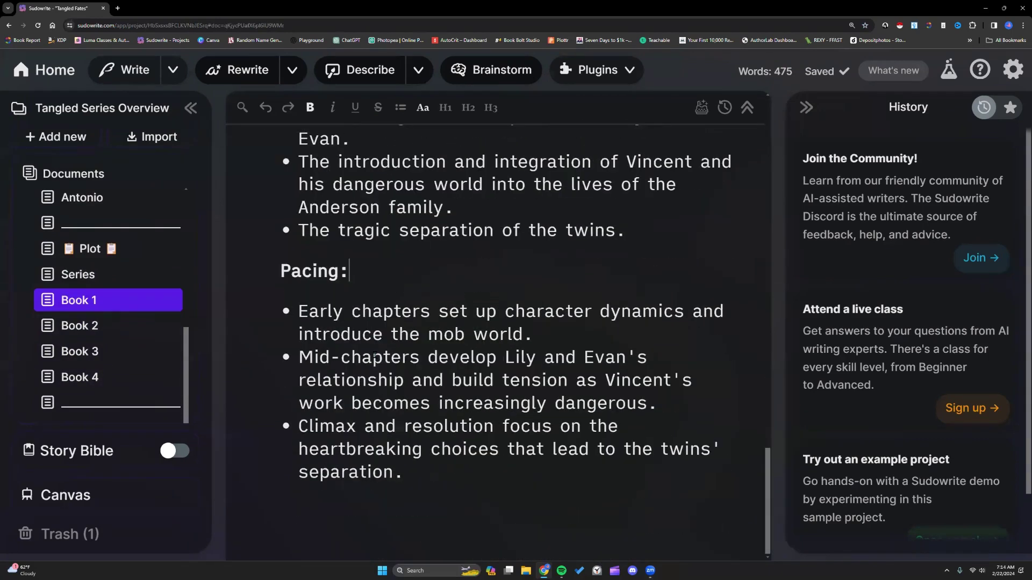
{"action": "scroll", "coordinate": [411, 413], "scroll_direction": "up", "scroll_amount": 3}
{"action": "scroll", "coordinate": [411, 414], "scroll_direction": "up", "scroll_amount": 4}
{"action": "scroll", "coordinate": [411, 414], "scroll_direction": "up", "scroll_amount": 2}
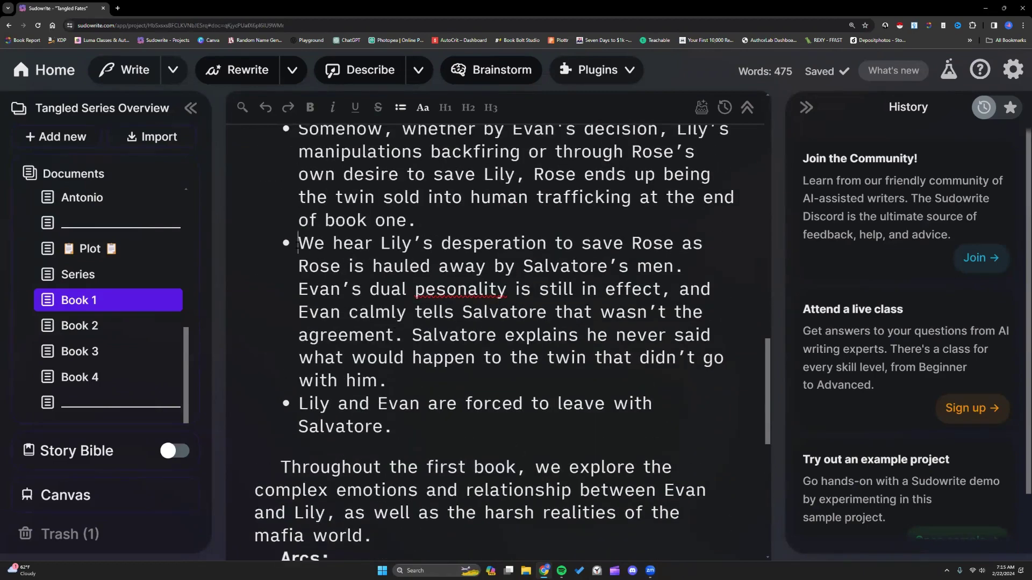
Run Generate a Sequel Idea on the last two Book 1 bullets about Lily and Evan.
{"action": "left_click_drag", "start_coordinate": [298, 243], "coordinate": [394, 427]}
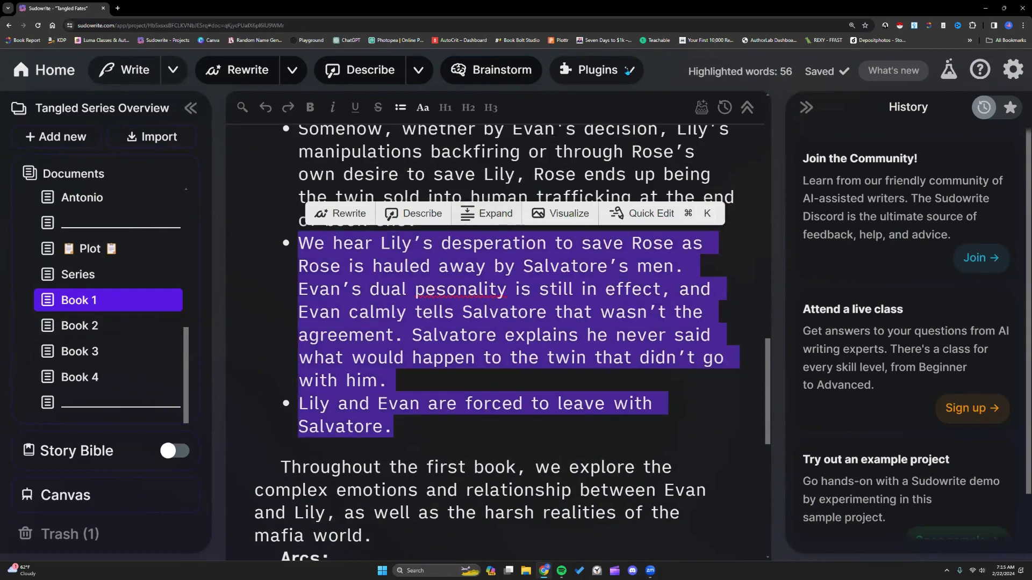
{"action": "left_click", "coordinate": [627, 71]}
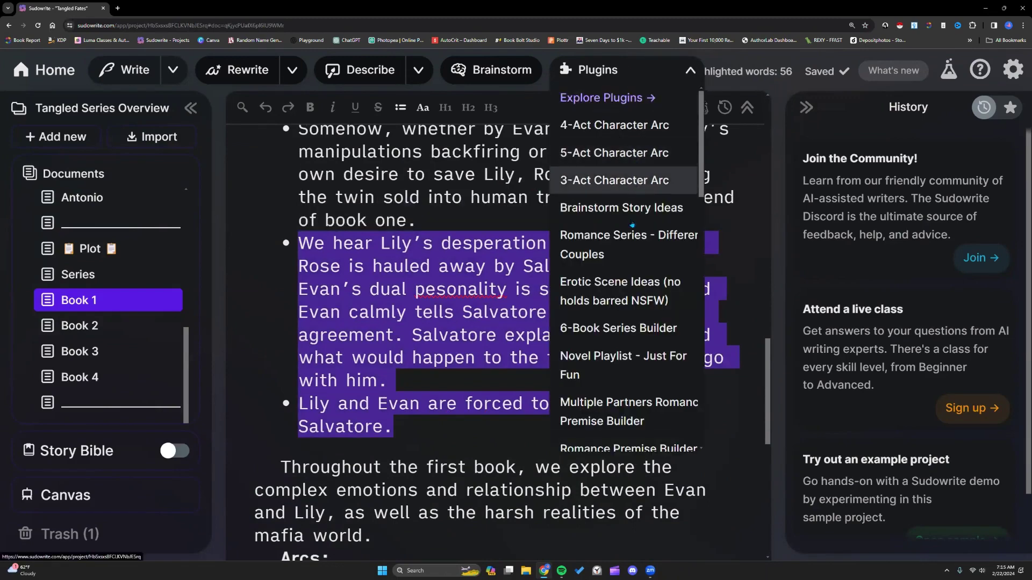
{"action": "scroll", "coordinate": [628, 252], "scroll_direction": "down", "scroll_amount": 12}
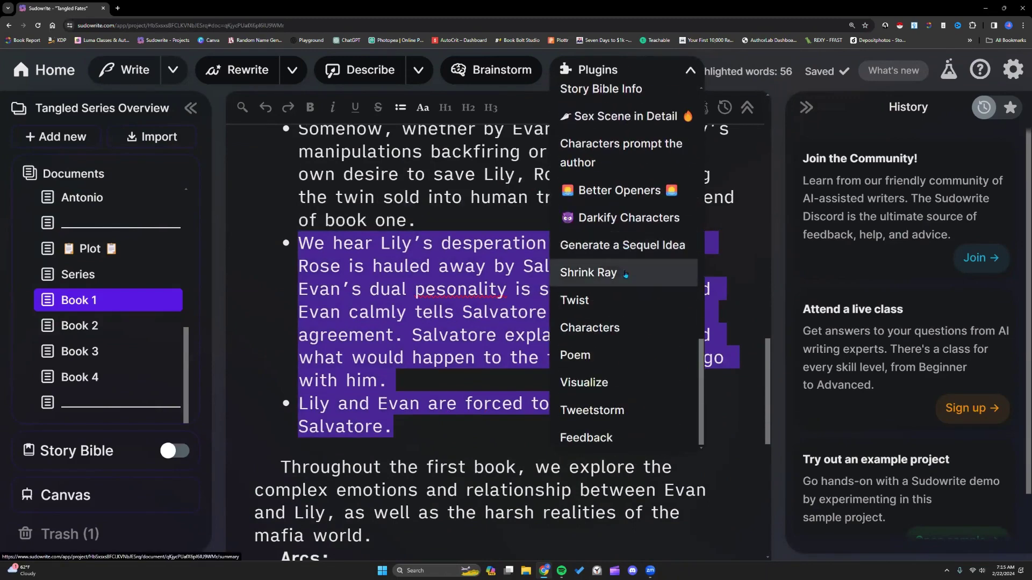
{"action": "left_click", "coordinate": [623, 245]}
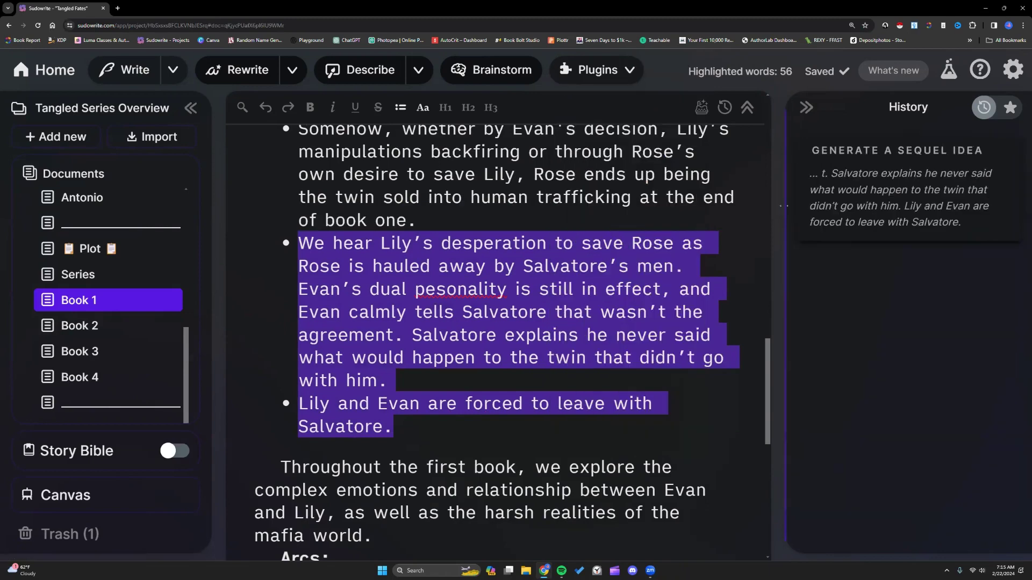
Widen the History panel to read the A, B and C plot idea, then narrow it again.
{"action": "left_click_drag", "start_coordinate": [784, 206], "coordinate": [458, 216]}
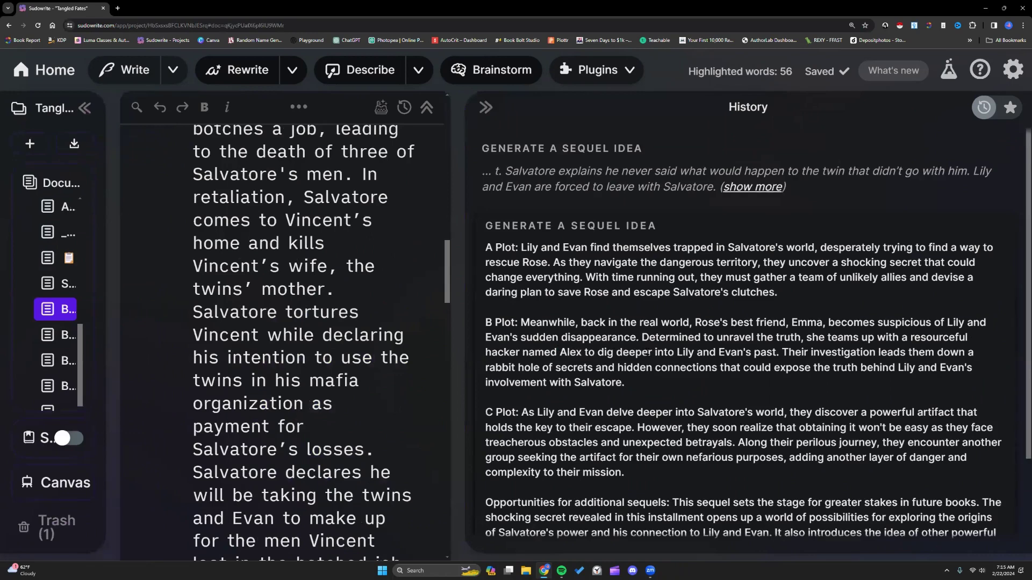
{"action": "scroll", "coordinate": [647, 353], "scroll_direction": "down", "scroll_amount": 2}
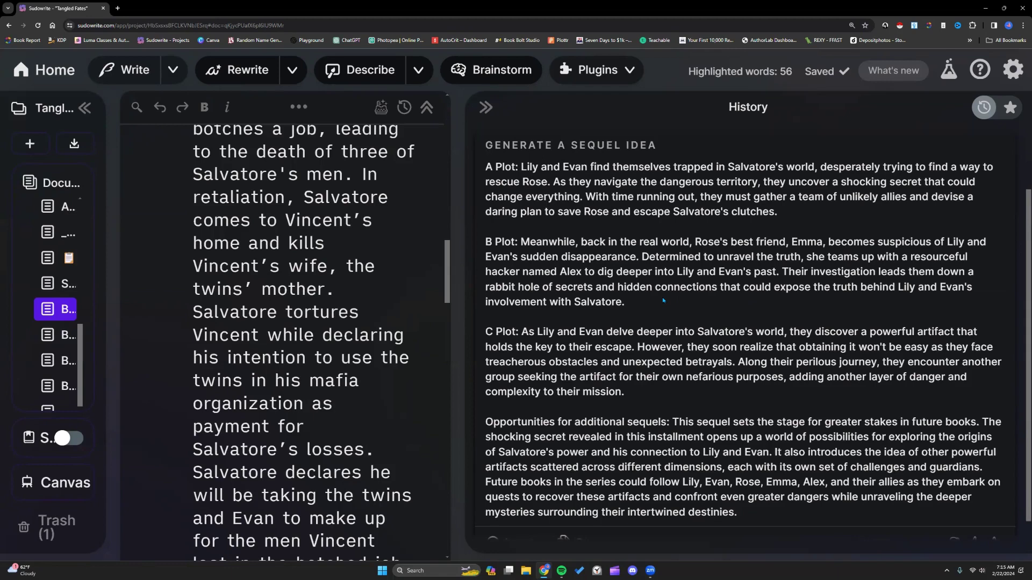
{"action": "scroll", "coordinate": [669, 381], "scroll_direction": "down", "scroll_amount": 1}
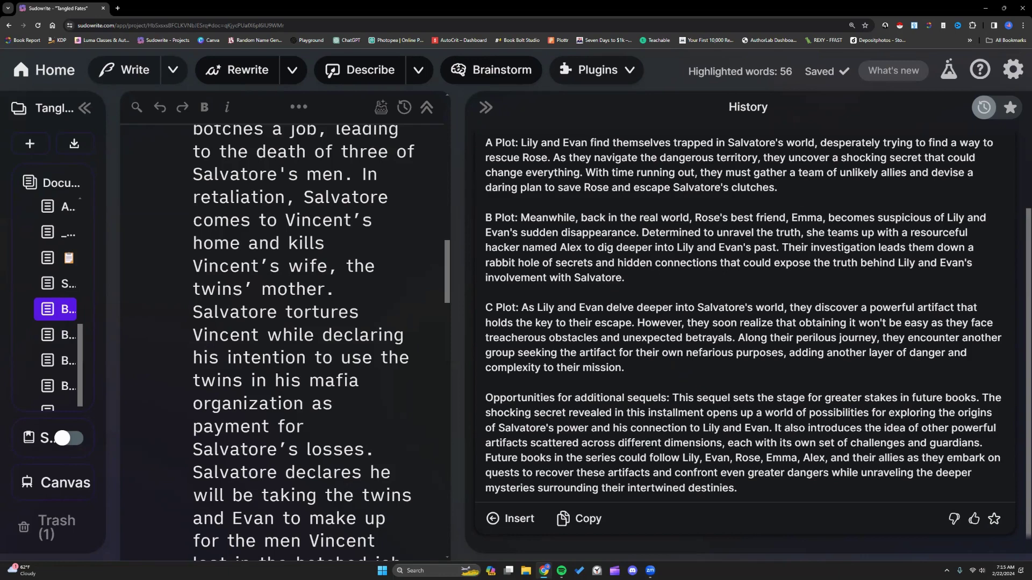
{"action": "scroll", "coordinate": [711, 472], "scroll_direction": "up", "scroll_amount": 2}
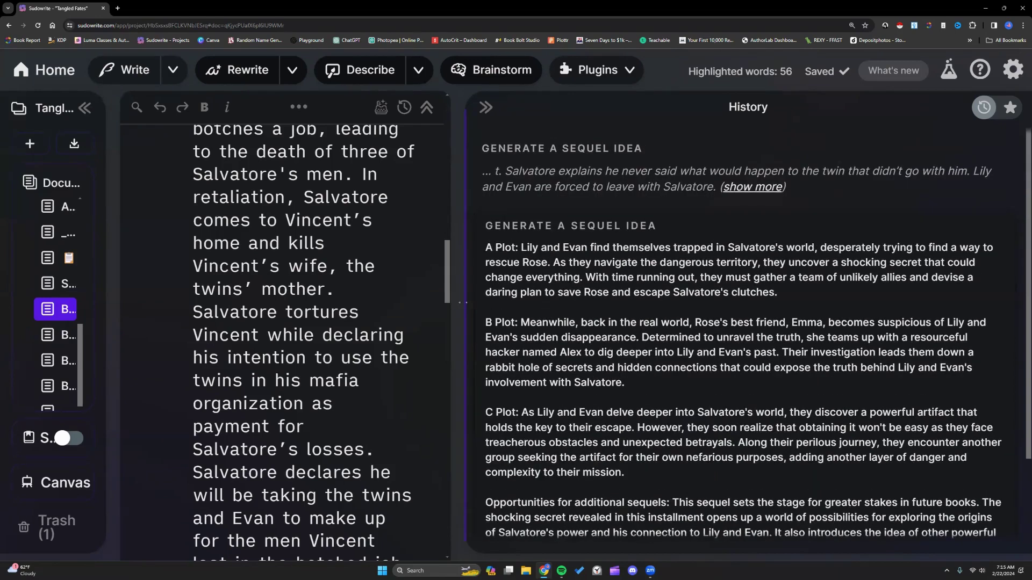
{"action": "left_click_drag", "start_coordinate": [463, 302], "coordinate": [781, 330]}
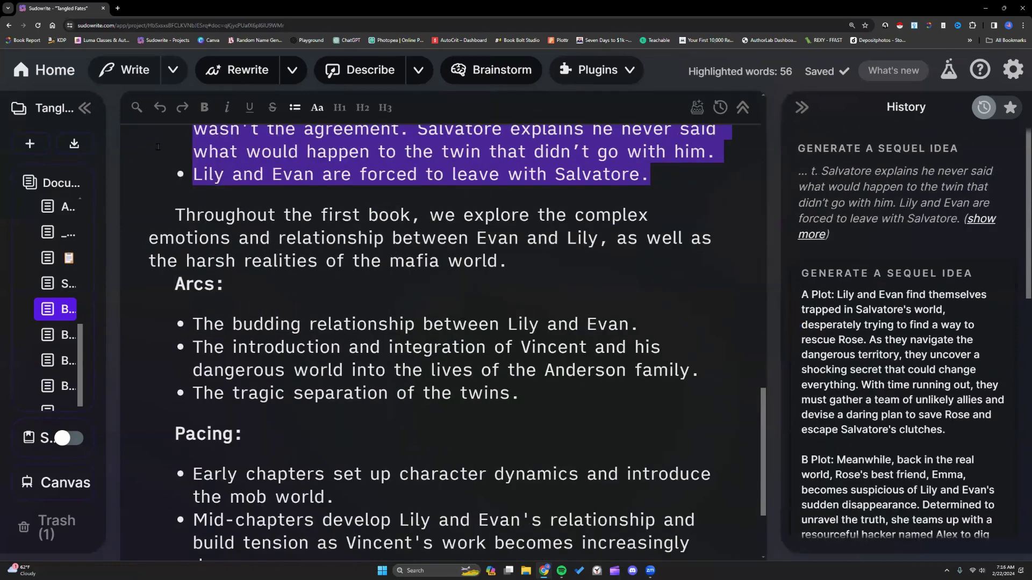
Return to the projects list and open the Lost Princess project.
{"action": "left_click", "coordinate": [51, 68]}
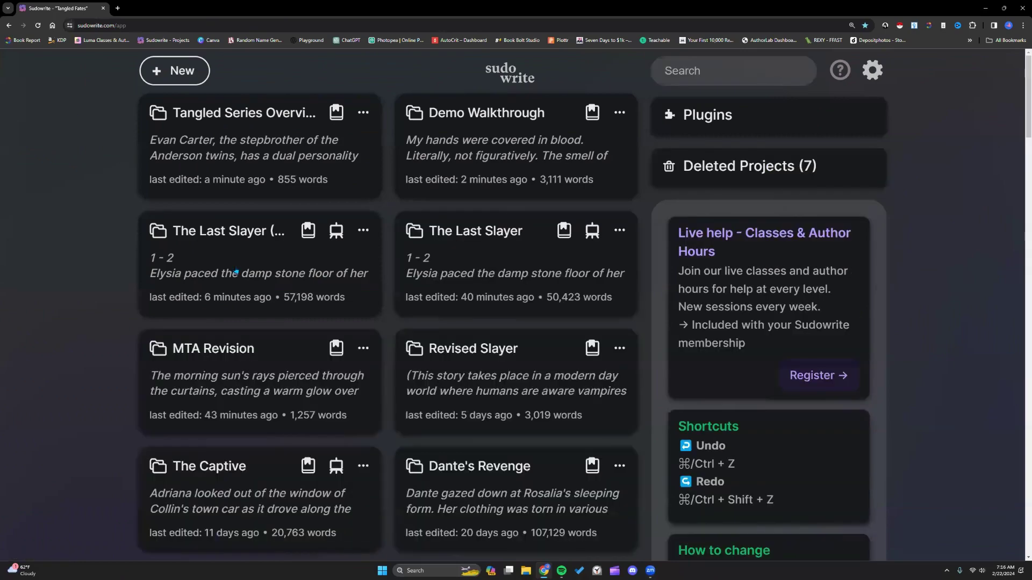
{"action": "scroll", "coordinate": [236, 271], "scroll_direction": "down", "scroll_amount": 1}
{"action": "scroll", "coordinate": [235, 266], "scroll_direction": "down", "scroll_amount": 8}
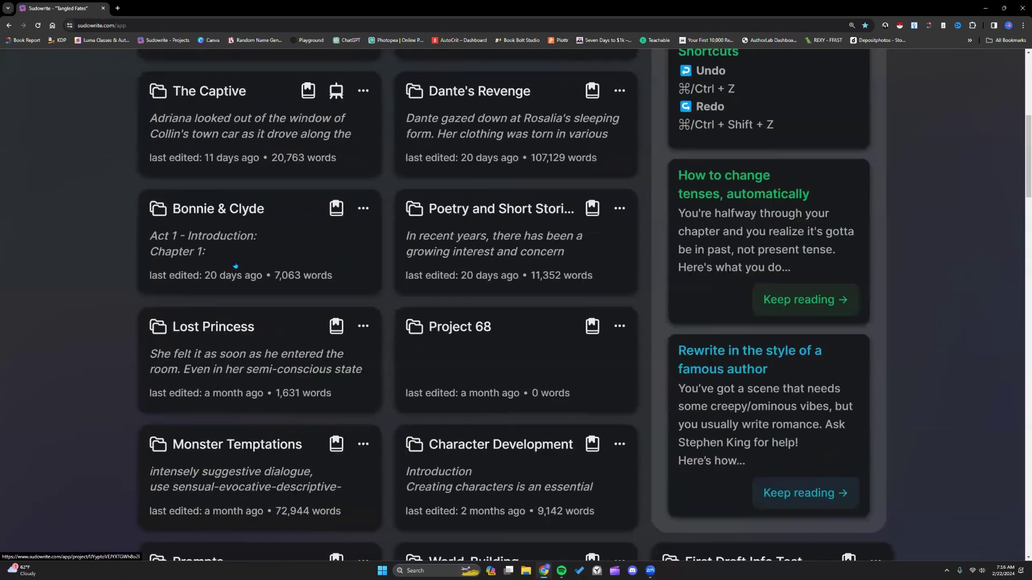
{"action": "left_click", "coordinate": [232, 293]}
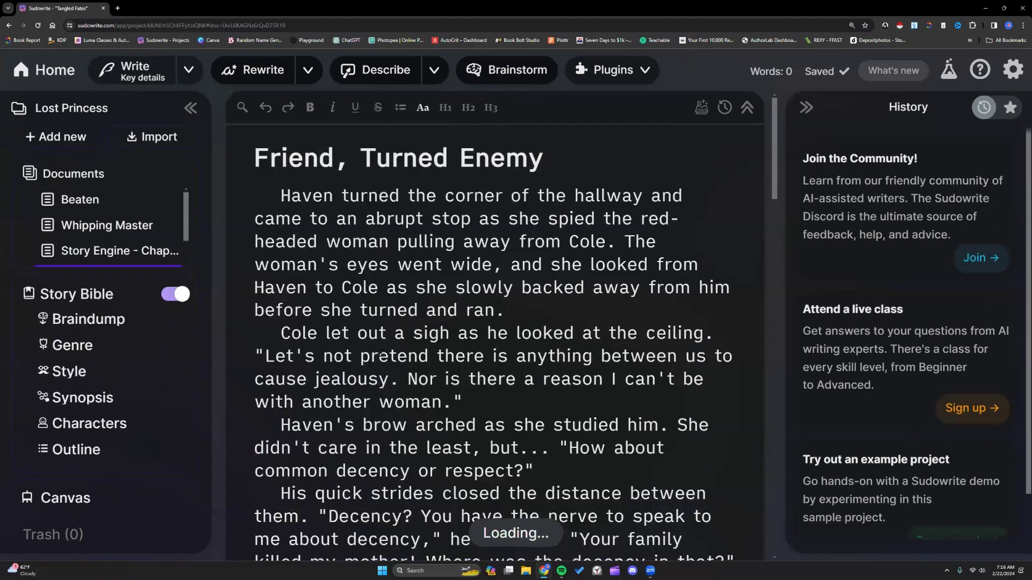
Open the An Old Friend chapter, scroll to its end, and add a new Untitled document.
{"action": "scroll", "coordinate": [381, 353], "scroll_direction": "down", "scroll_amount": 4}
{"action": "scroll", "coordinate": [381, 354], "scroll_direction": "down", "scroll_amount": 3}
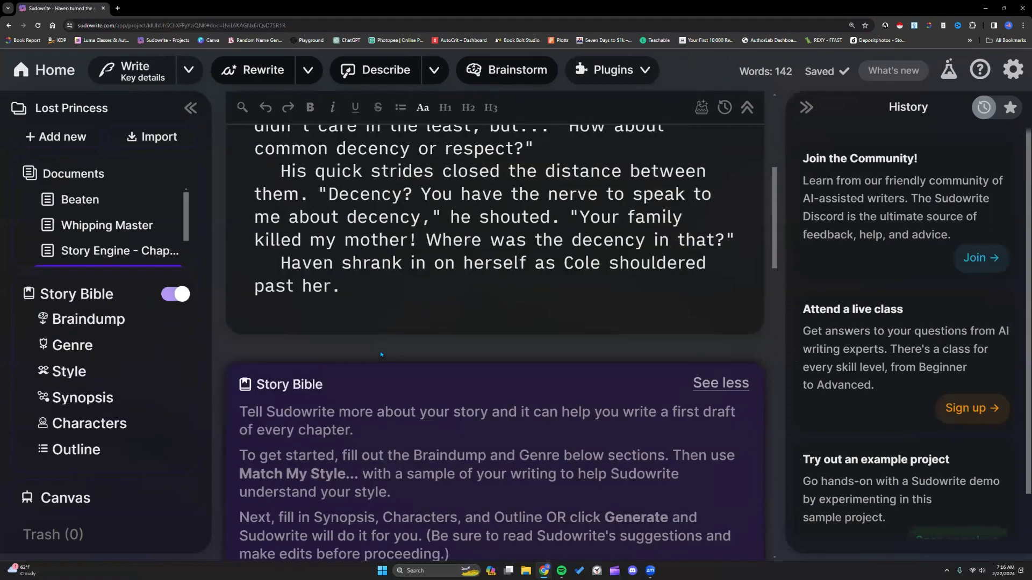
{"action": "scroll", "coordinate": [381, 354], "scroll_direction": "up", "scroll_amount": 3}
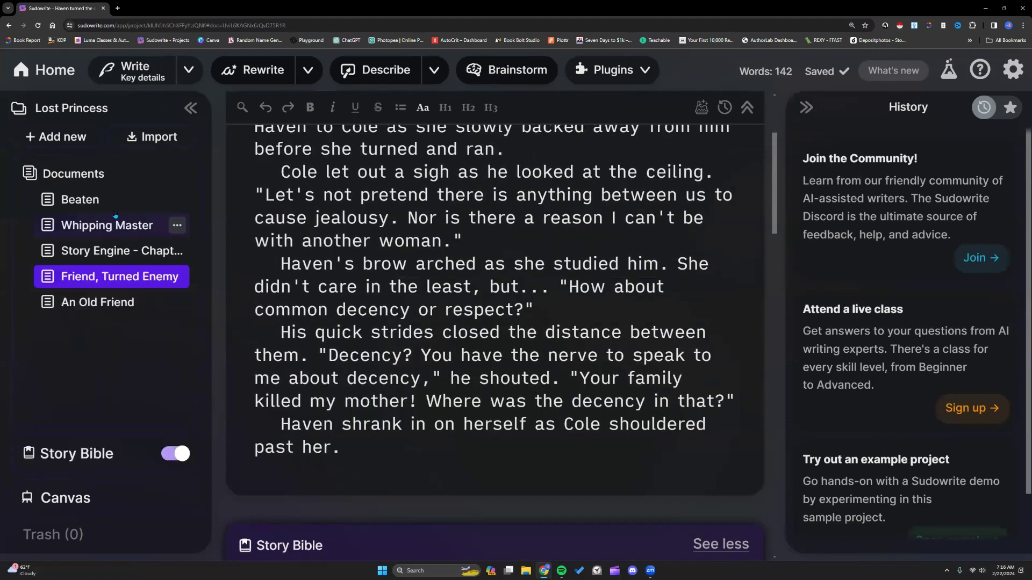
{"action": "left_click", "coordinate": [115, 302]}
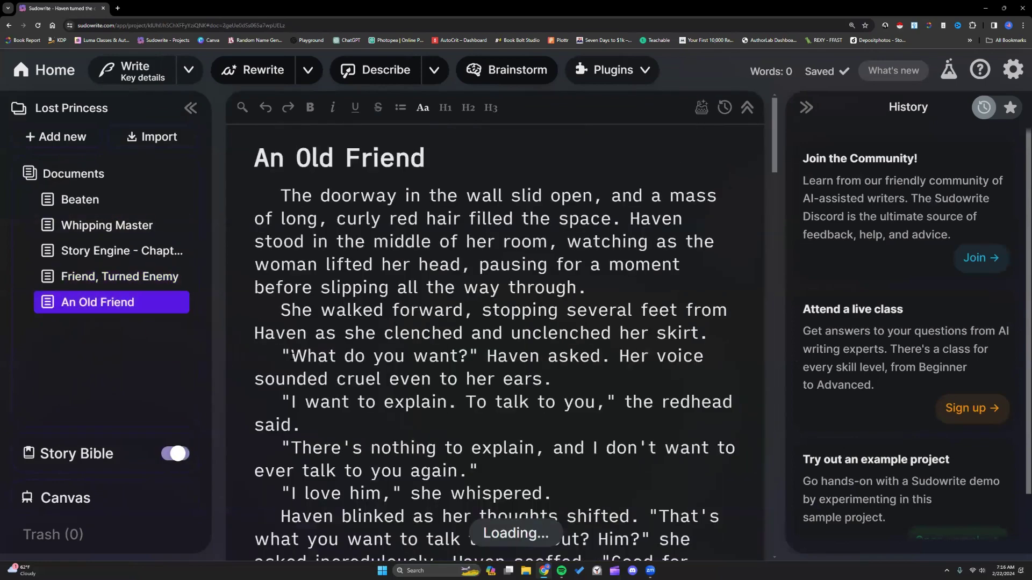
{"action": "scroll", "coordinate": [430, 352], "scroll_direction": "down", "scroll_amount": 3}
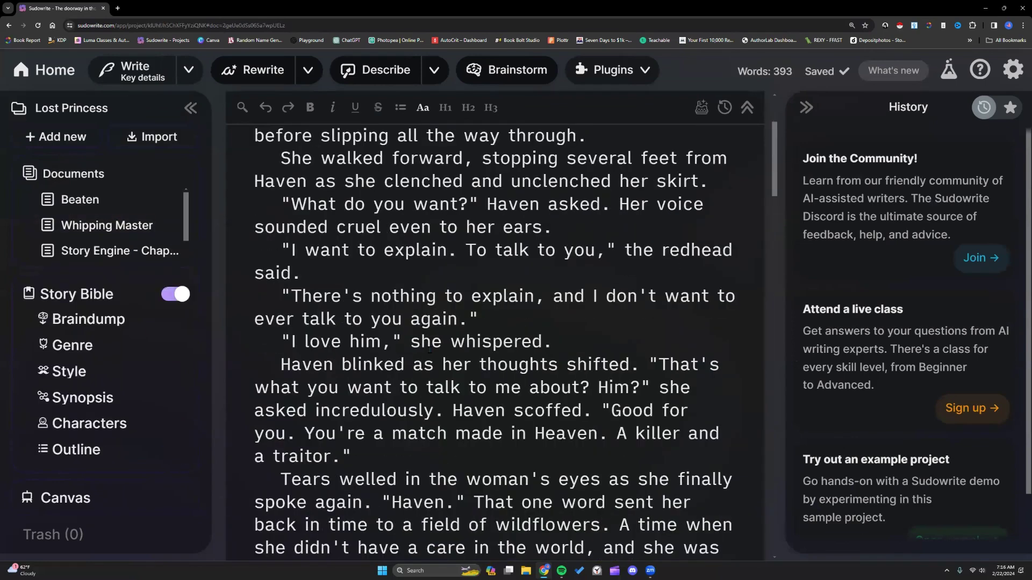
{"action": "scroll", "coordinate": [430, 350], "scroll_direction": "down", "scroll_amount": 5}
{"action": "scroll", "coordinate": [430, 349], "scroll_direction": "down", "scroll_amount": 2}
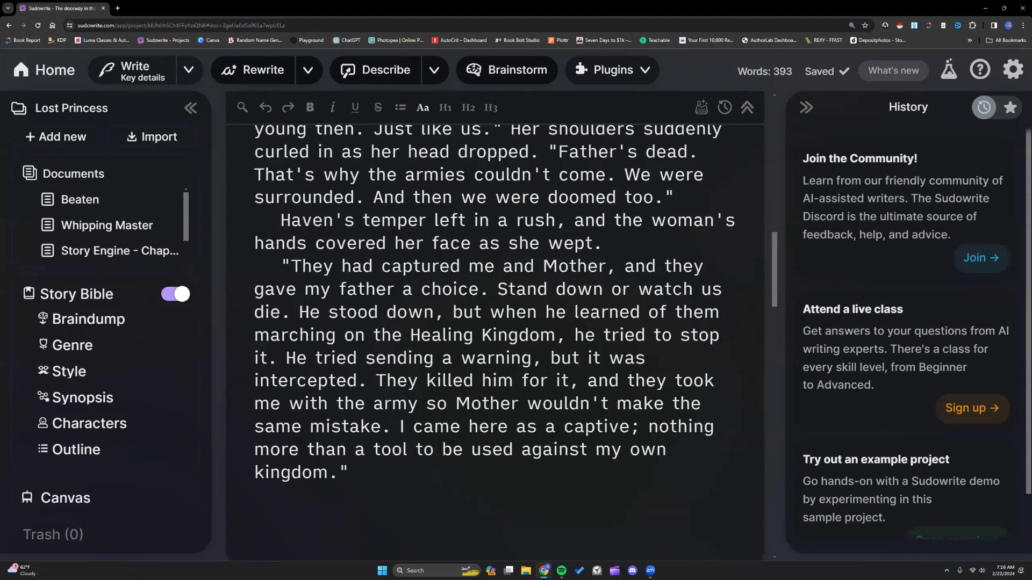
{"action": "left_click", "coordinate": [73, 140]}
In a new document, write and select 'Haven is struck with a sword and lays near death.'.
{"action": "left_click", "coordinate": [123, 329]}
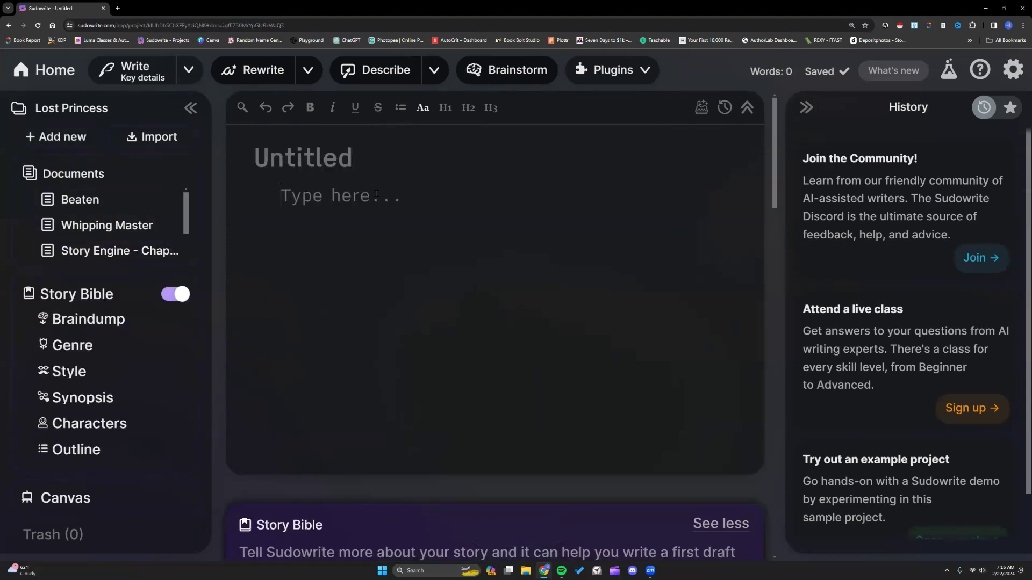
{"action": "type", "text": "Haven i"}
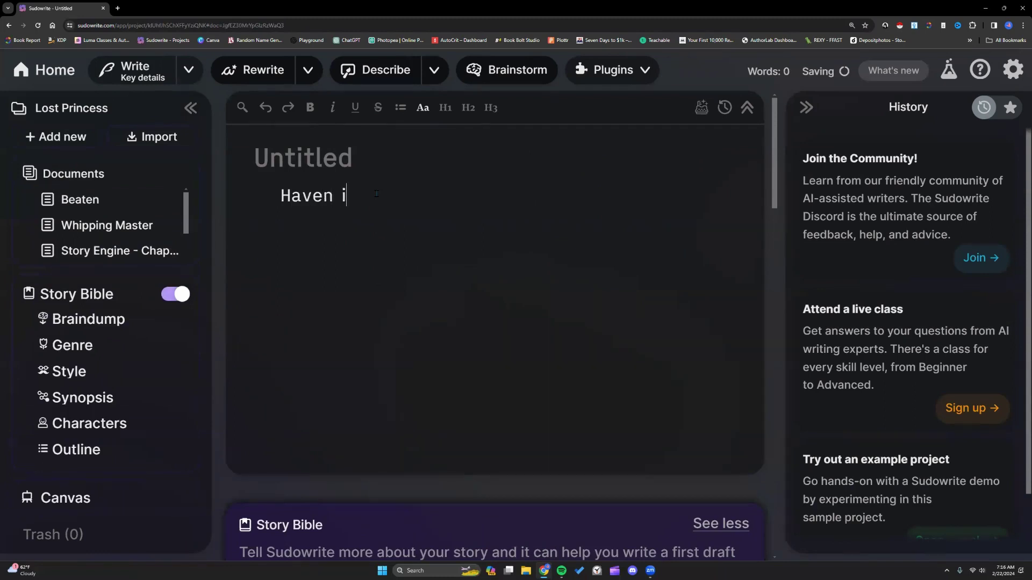
{"action": "type", "text": "s struck with "}
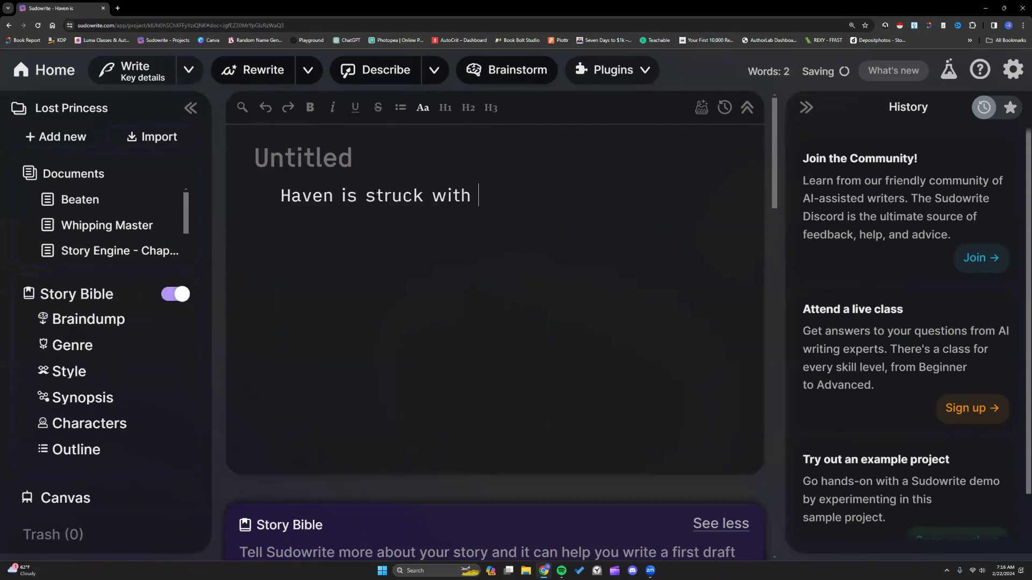
{"action": "type", "text": "a sword and "}
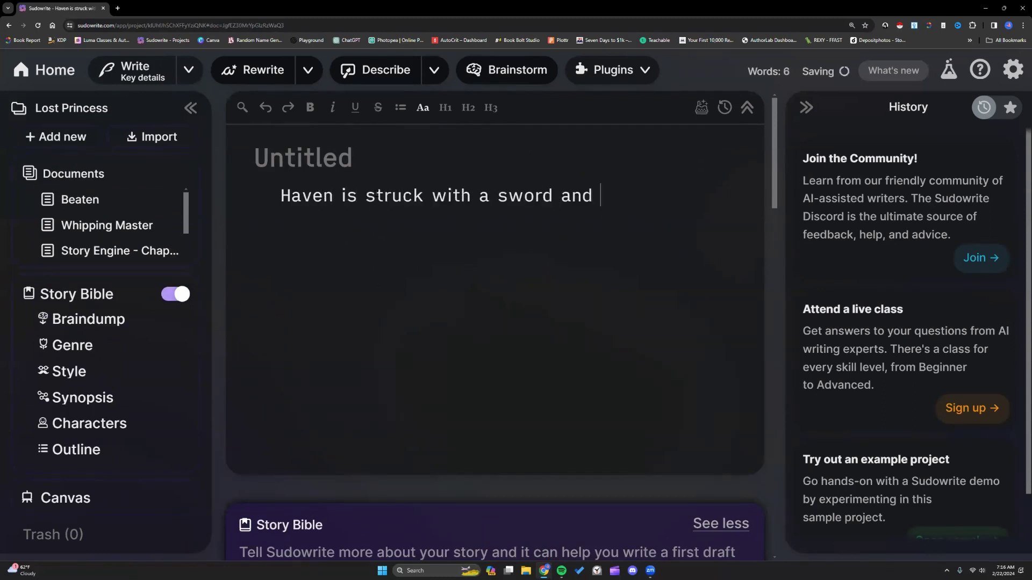
{"action": "type", "text": "lays near death."}
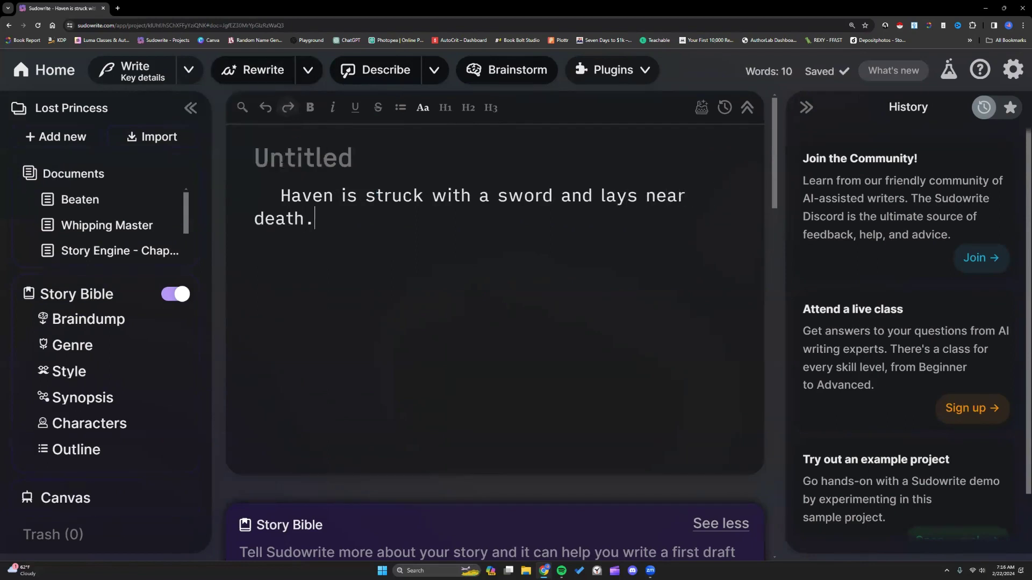
{"action": "left_click_drag", "start_coordinate": [280, 195], "coordinate": [328, 217]}
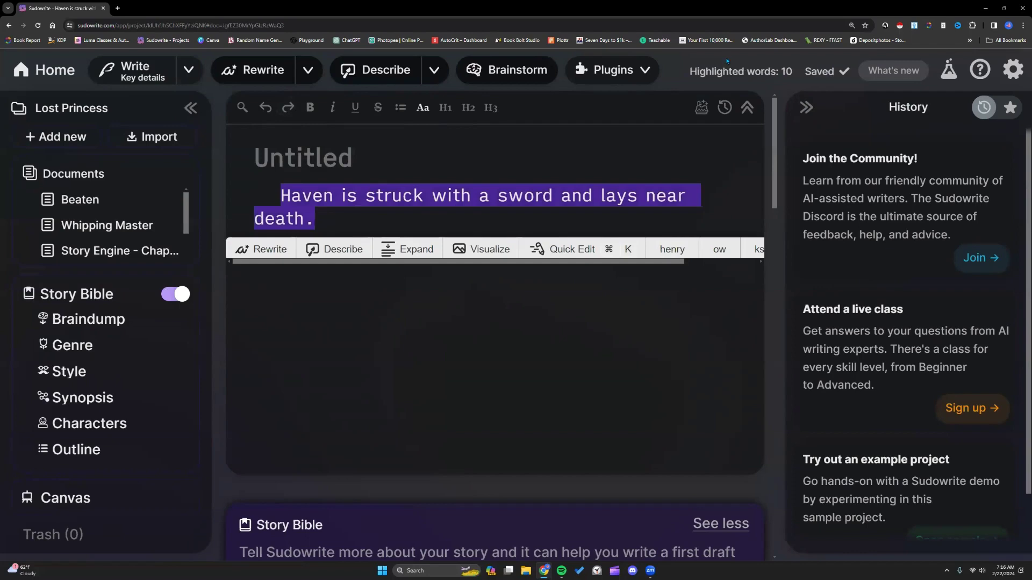
Run Generate a Sequel Idea on that sentence, yielding The Sword of Destiny, then widen the editor.
{"action": "left_click", "coordinate": [618, 70]}
{"action": "scroll", "coordinate": [645, 269], "scroll_direction": "down", "scroll_amount": 10}
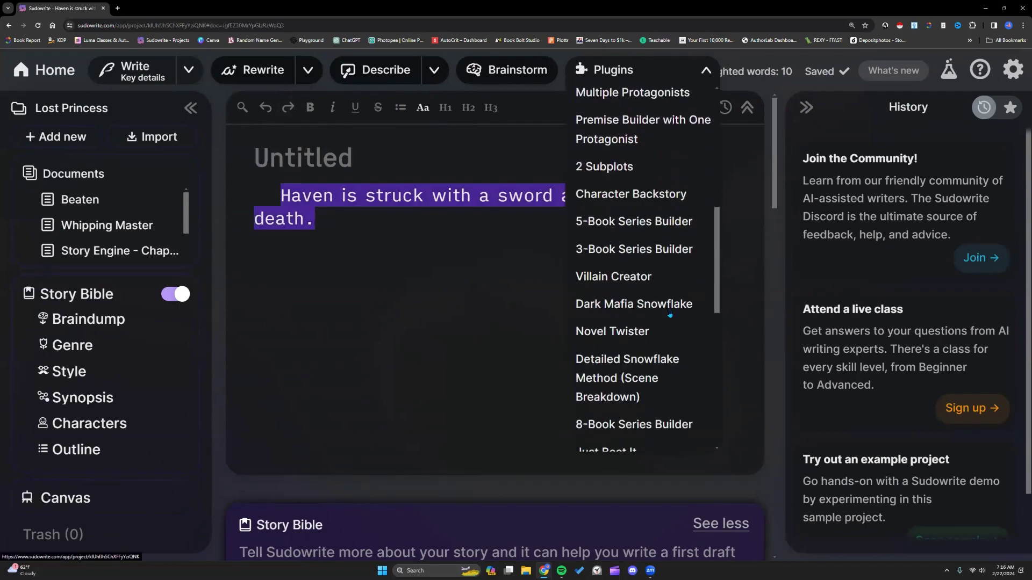
{"action": "scroll", "coordinate": [669, 315], "scroll_direction": "down", "scroll_amount": 7}
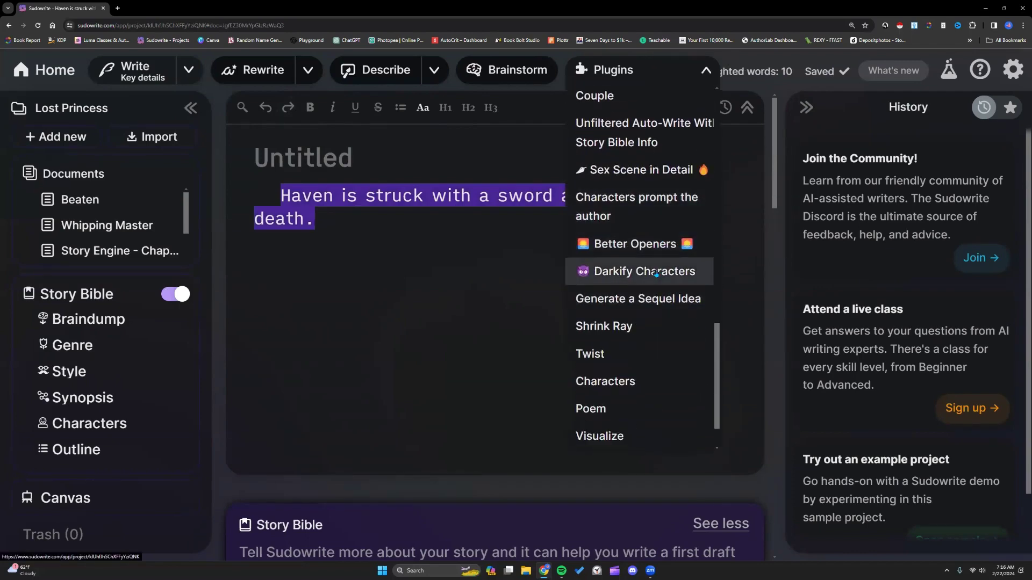
{"action": "left_click", "coordinate": [650, 299]}
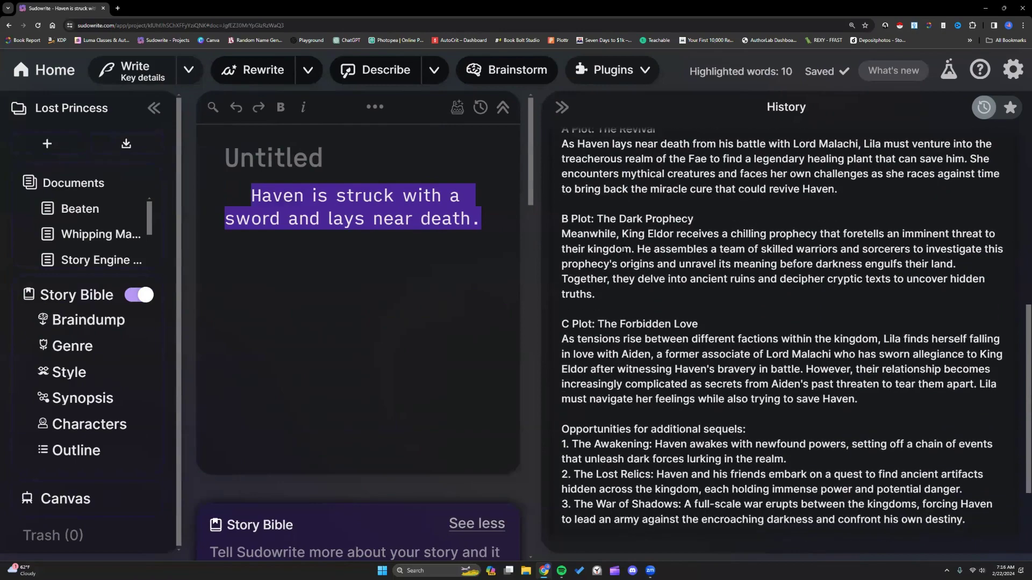
{"action": "scroll", "coordinate": [637, 291], "scroll_direction": "up", "scroll_amount": 15}
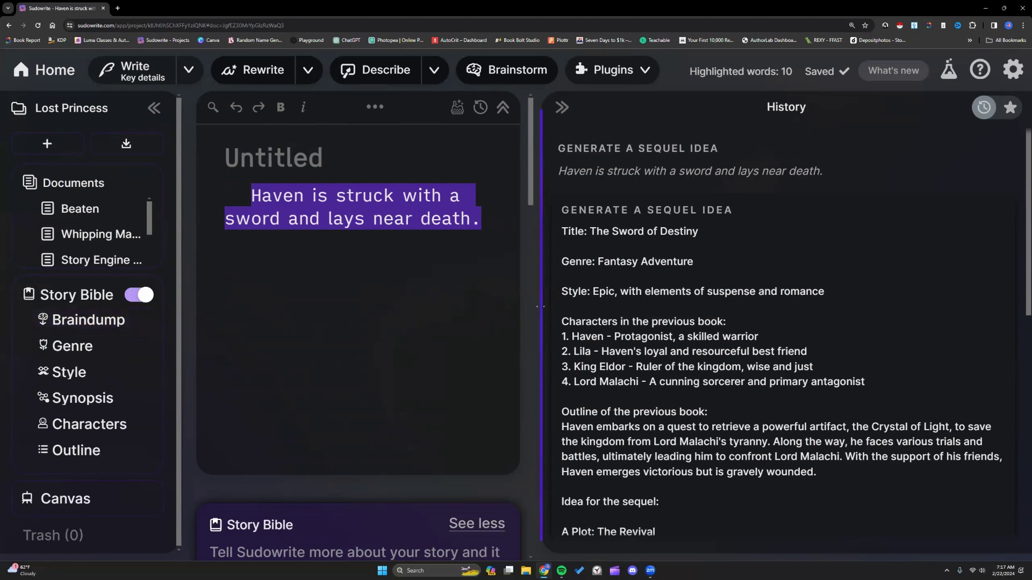
{"action": "left_click_drag", "start_coordinate": [540, 306], "coordinate": [787, 316]}
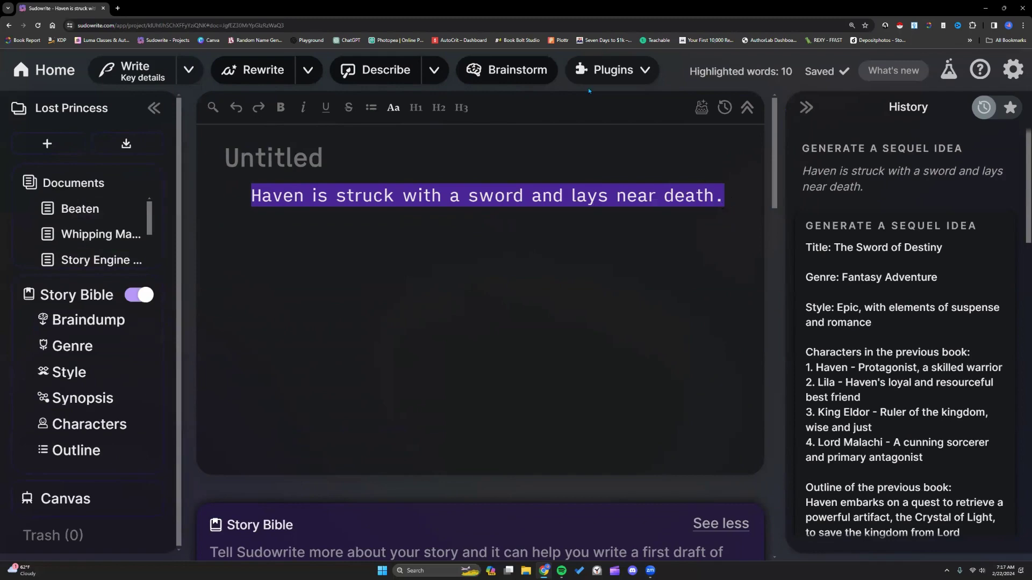
Glance at the plugins marketplace, then return to the projects dashboard listing The Captive.
{"action": "left_click", "coordinate": [49, 61]}
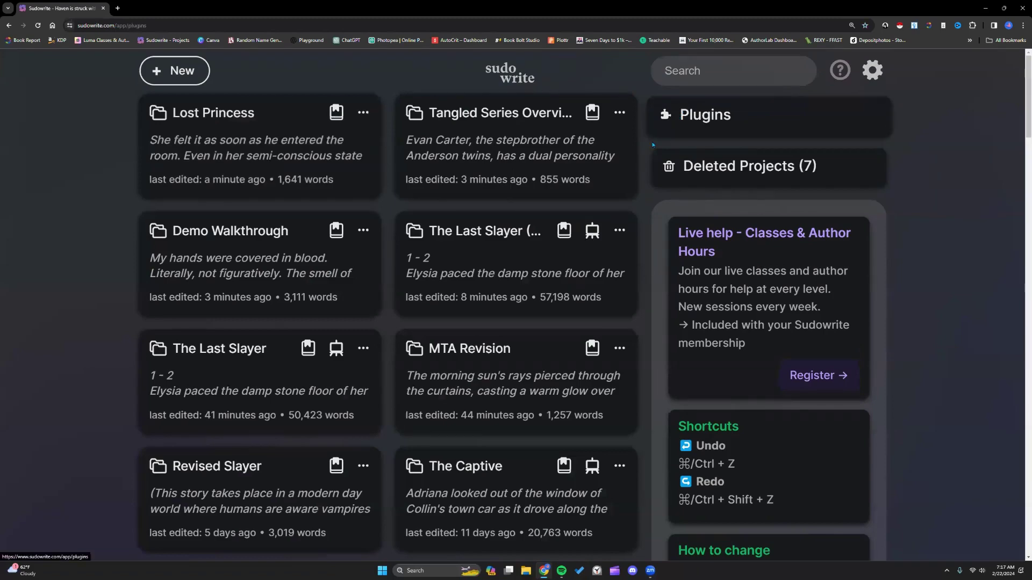
{"action": "left_click", "coordinate": [699, 115]}
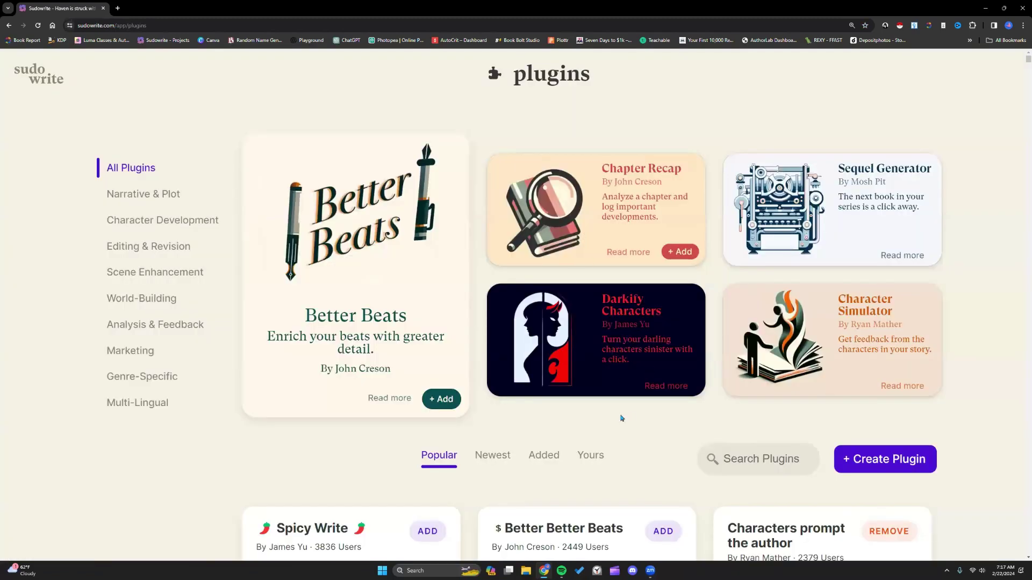
{"action": "left_click", "coordinate": [36, 84]}
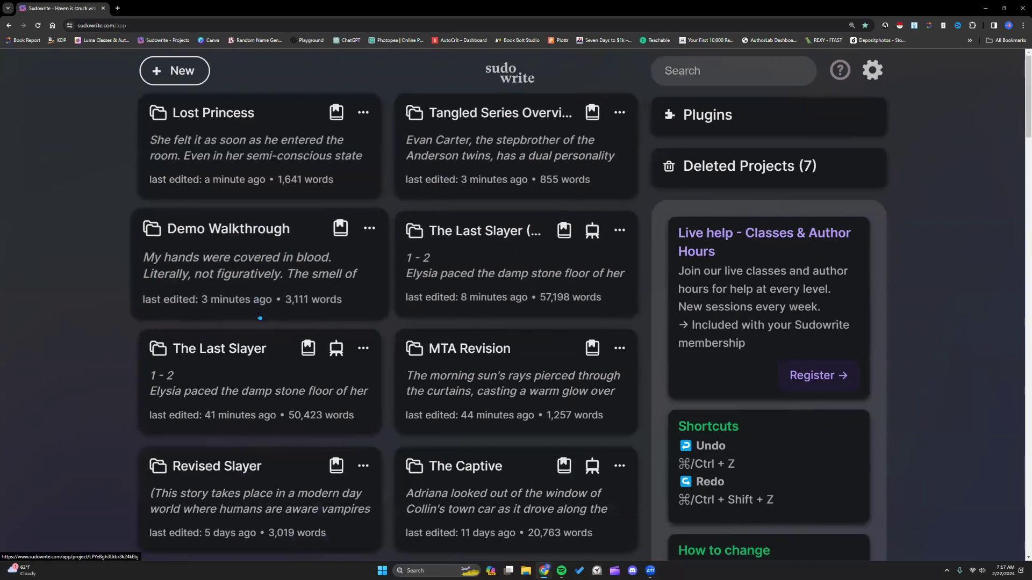
{"action": "scroll", "coordinate": [263, 268], "scroll_direction": "down", "scroll_amount": 3}
{"action": "scroll", "coordinate": [258, 317], "scroll_direction": "down", "scroll_amount": 2}
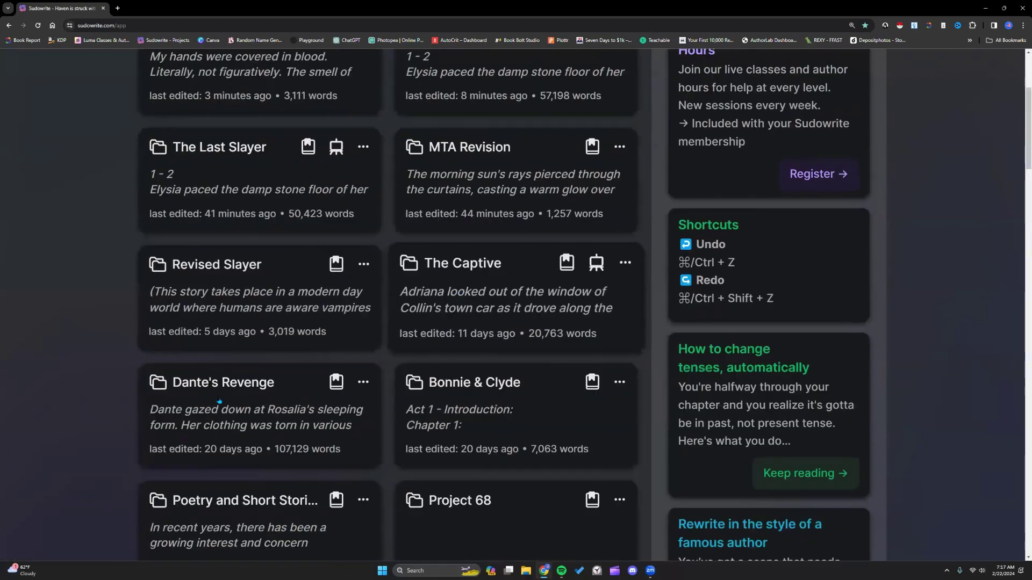
Copy The Captive's Characters text and paste it into Untitled 2.
{"action": "left_click", "coordinate": [465, 265]}
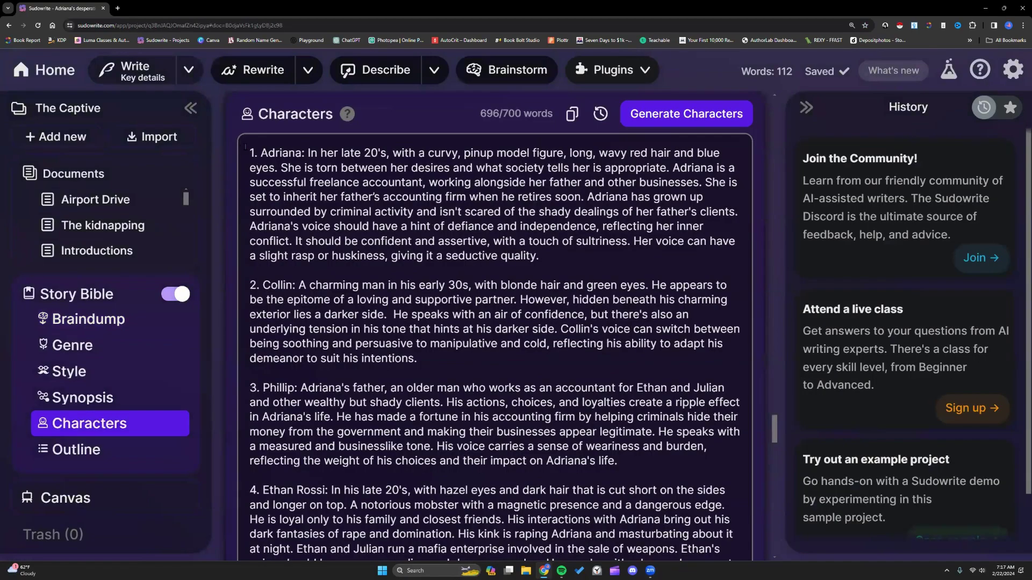
{"action": "left_click", "coordinate": [562, 253]}
{"action": "key", "text": "ctrl+a"}
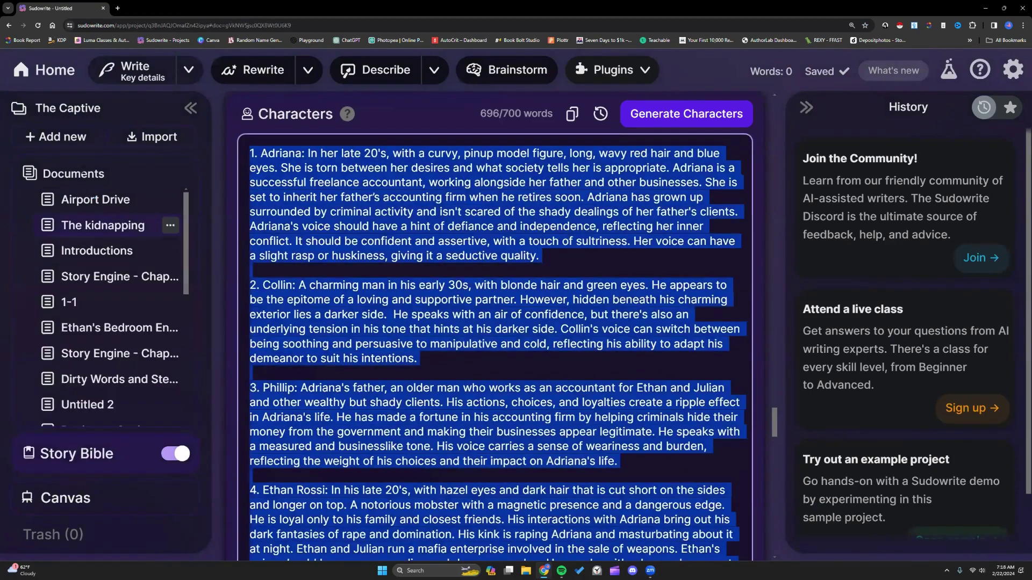
{"action": "scroll", "coordinate": [86, 348], "scroll_direction": "down", "scroll_amount": 5}
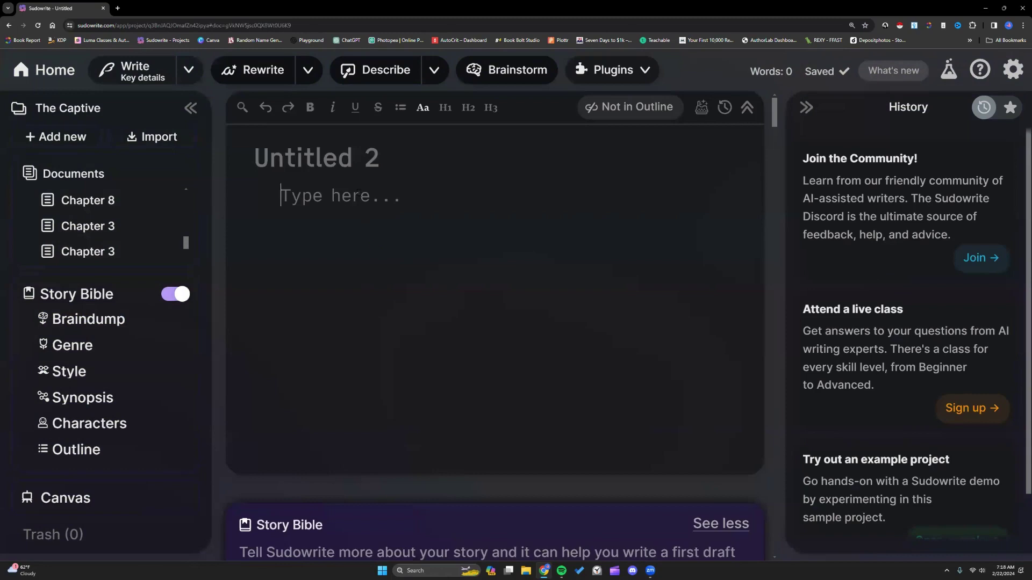
{"action": "right_click", "coordinate": [361, 198]}
{"action": "left_click", "coordinate": [391, 270]}
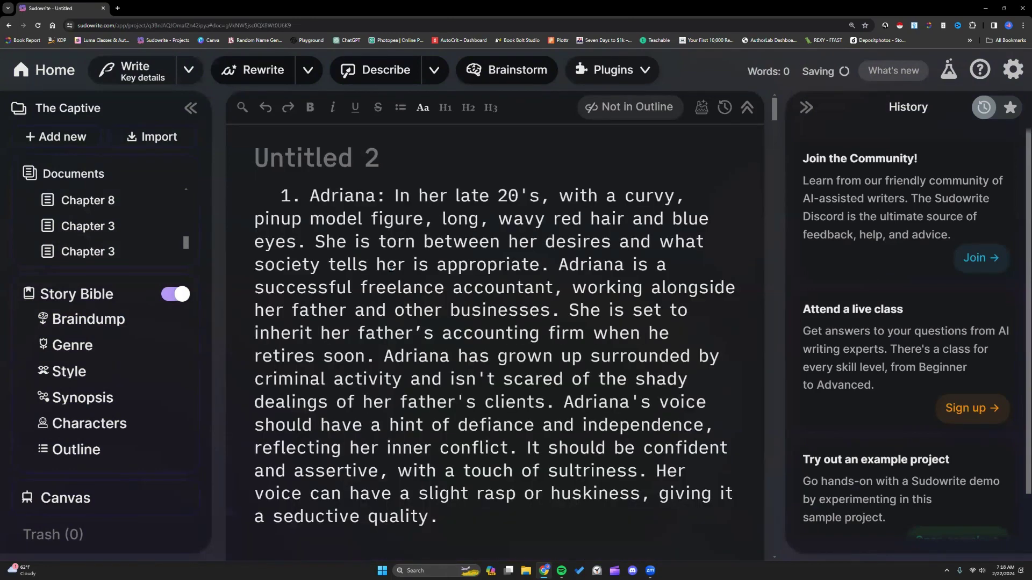
{"action": "scroll", "coordinate": [391, 267], "scroll_direction": "down", "scroll_amount": 2}
{"action": "scroll", "coordinate": [392, 278], "scroll_direction": "up", "scroll_amount": 2}
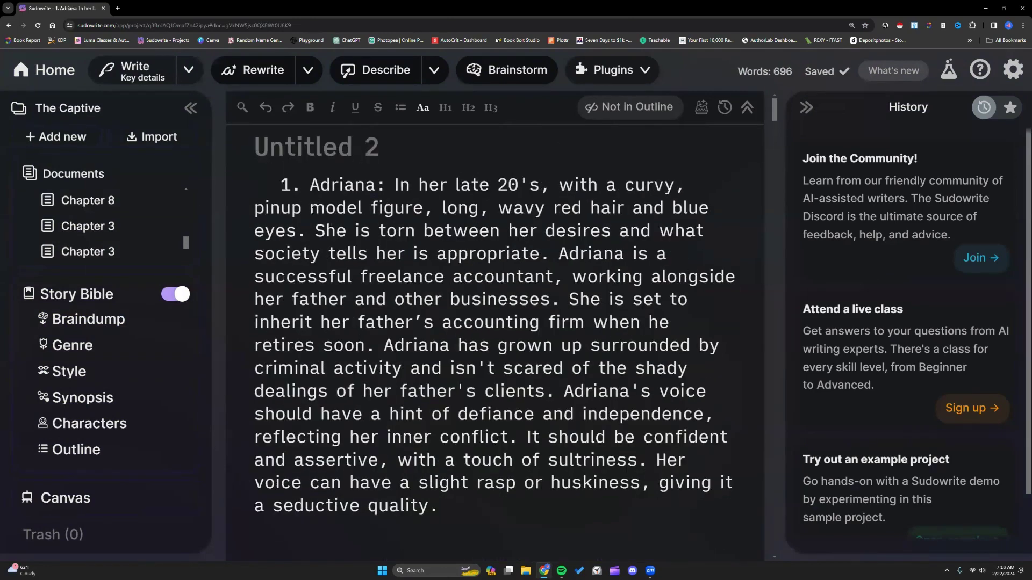
Delete the Adriana, Phillip and Brooklyn paragraphs from the pasted list.
{"action": "left_click_drag", "start_coordinate": [281, 195], "coordinate": [456, 520]}
{"action": "key", "text": "ctrl+x"}
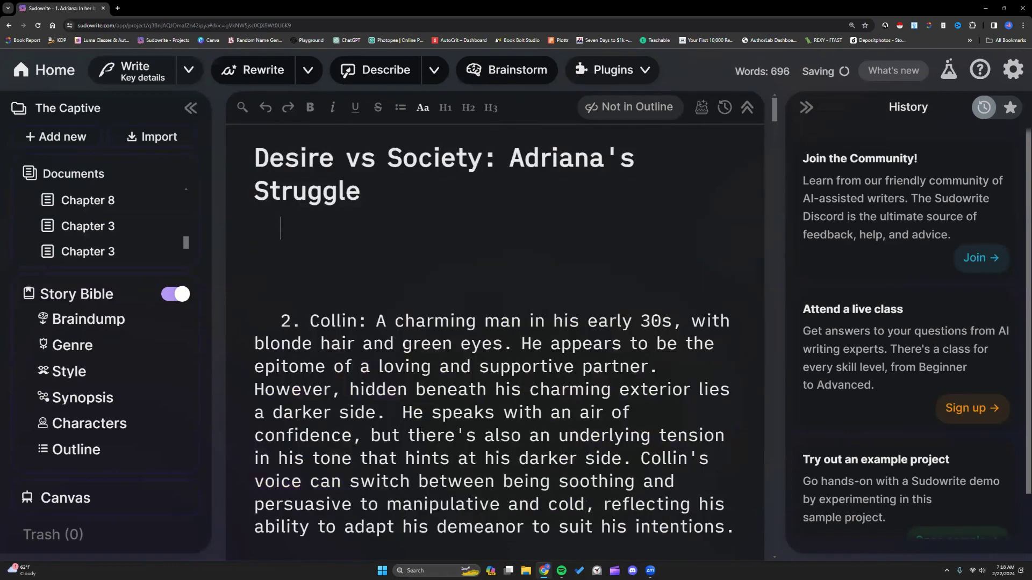
{"action": "scroll", "coordinate": [409, 413], "scroll_direction": "down", "scroll_amount": 4}
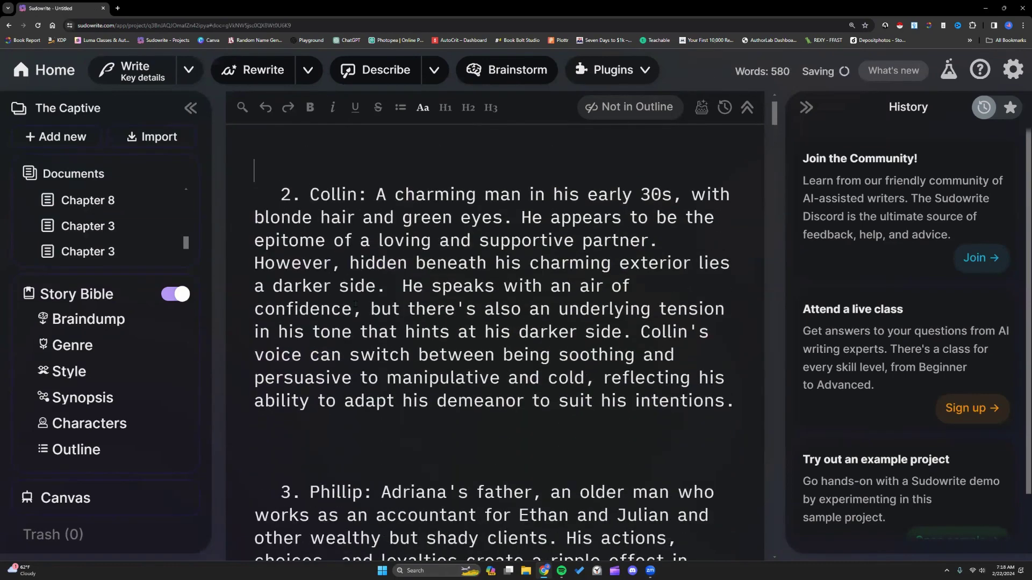
{"action": "scroll", "coordinate": [275, 204], "scroll_direction": "down", "scroll_amount": 3}
{"action": "left_click_drag", "start_coordinate": [281, 210], "coordinate": [350, 472]}
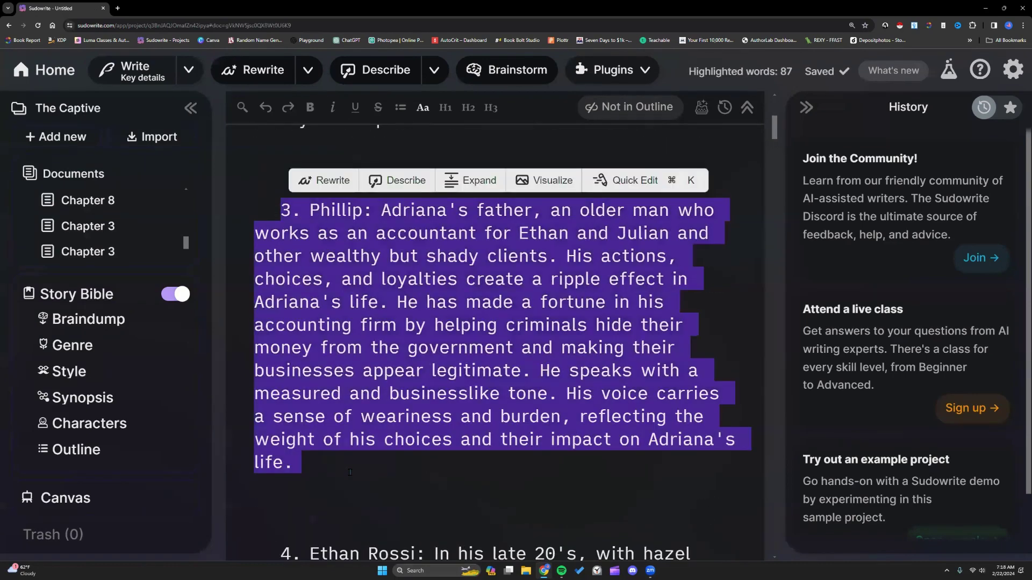
{"action": "key", "text": "ctrl+x"}
{"action": "scroll", "coordinate": [353, 449], "scroll_direction": "down", "scroll_amount": 6}
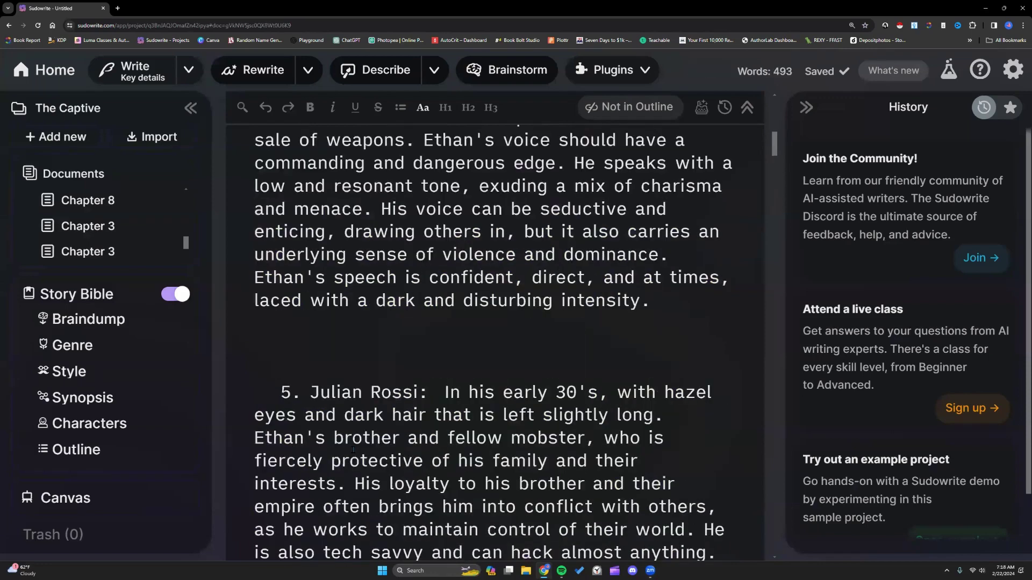
{"action": "scroll", "coordinate": [353, 450], "scroll_direction": "down", "scroll_amount": 10}
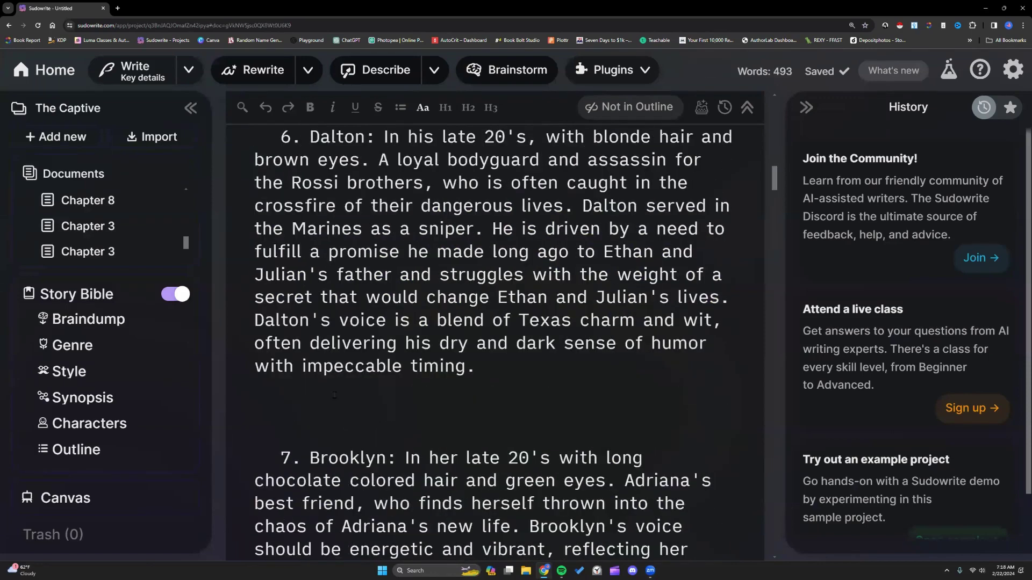
{"action": "scroll", "coordinate": [306, 352], "scroll_direction": "down", "scroll_amount": 3}
{"action": "triple_click", "coordinate": [595, 468]}
{"action": "key", "text": "BackSpace"}
{"action": "scroll", "coordinate": [595, 468], "scroll_direction": "up", "scroll_amount": 6}
{"action": "scroll", "coordinate": [570, 377], "scroll_direction": "up", "scroll_amount": 3}
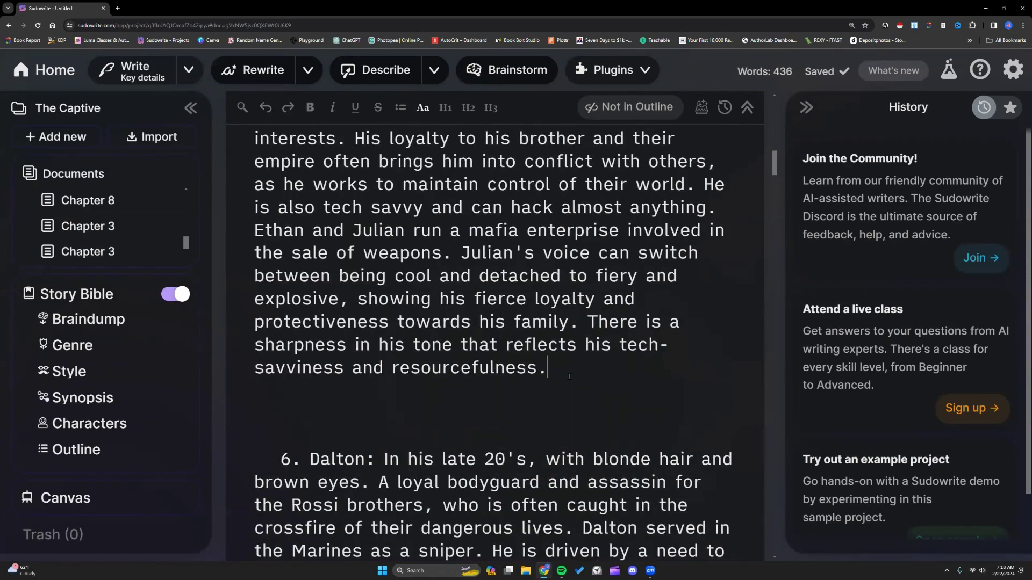
Select the entire remaining character list in Untitled 2.
{"action": "key", "text": "ctrl+a"}
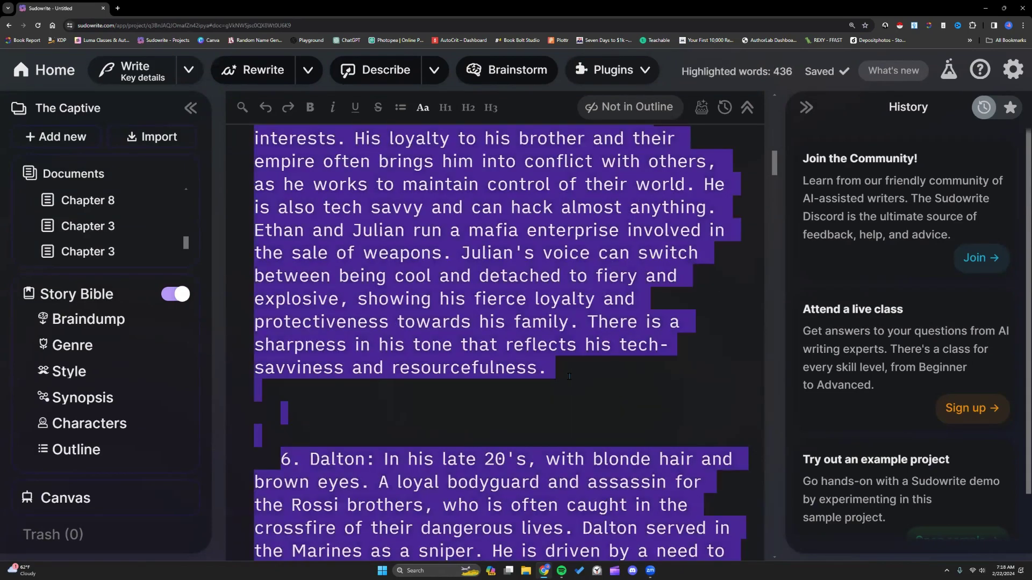
{"action": "scroll", "coordinate": [569, 376], "scroll_direction": "up", "scroll_amount": 5}
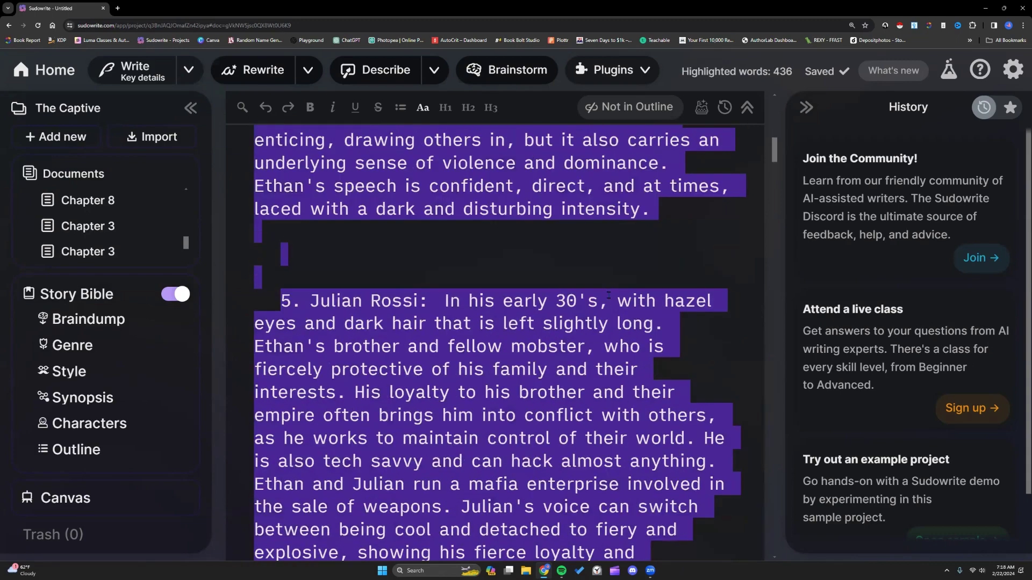
{"action": "scroll", "coordinate": [608, 295], "scroll_direction": "up", "scroll_amount": 5}
{"action": "scroll", "coordinate": [543, 288], "scroll_direction": "up", "scroll_amount": 2}
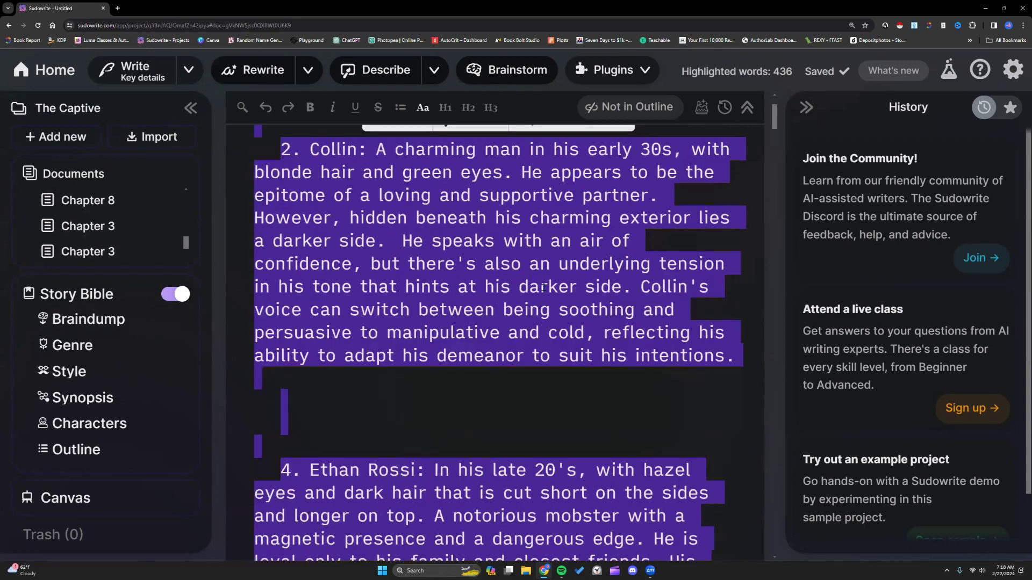
{"action": "scroll", "coordinate": [544, 287], "scroll_direction": "down", "scroll_amount": 4}
{"action": "scroll", "coordinate": [543, 287], "scroll_direction": "down", "scroll_amount": 10}
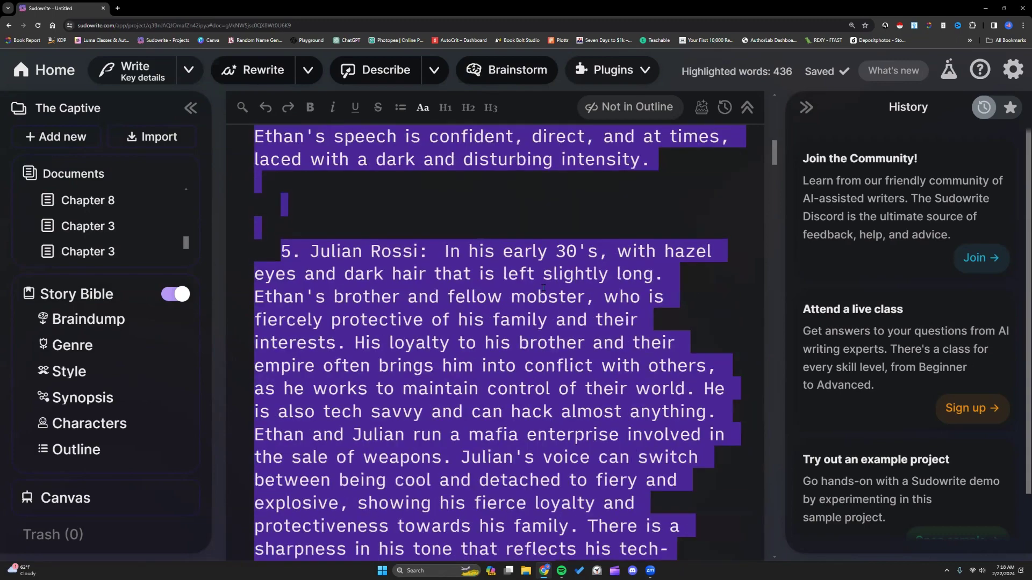
{"action": "scroll", "coordinate": [544, 287], "scroll_direction": "down", "scroll_amount": 8}
{"action": "scroll", "coordinate": [543, 288], "scroll_direction": "up", "scroll_amount": 15}
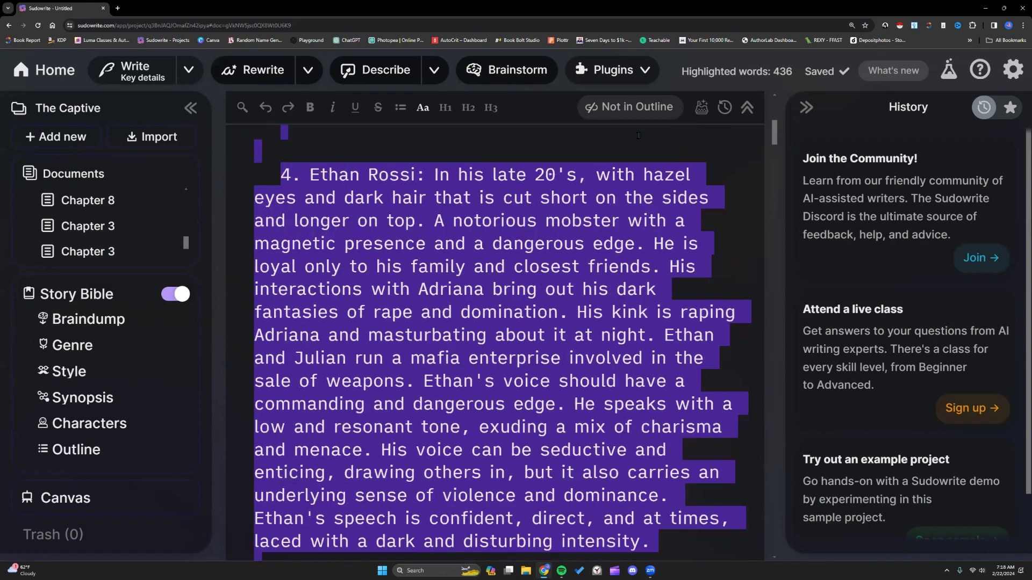
{"action": "scroll", "coordinate": [655, 129], "scroll_direction": "up", "scroll_amount": 8}
Run the Darkify Characters plugin on the selected 436-word character list.
{"action": "left_click", "coordinate": [640, 71]}
{"action": "scroll", "coordinate": [631, 299], "scroll_direction": "down", "scroll_amount": 5}
{"action": "scroll", "coordinate": [632, 299], "scroll_direction": "down", "scroll_amount": 8}
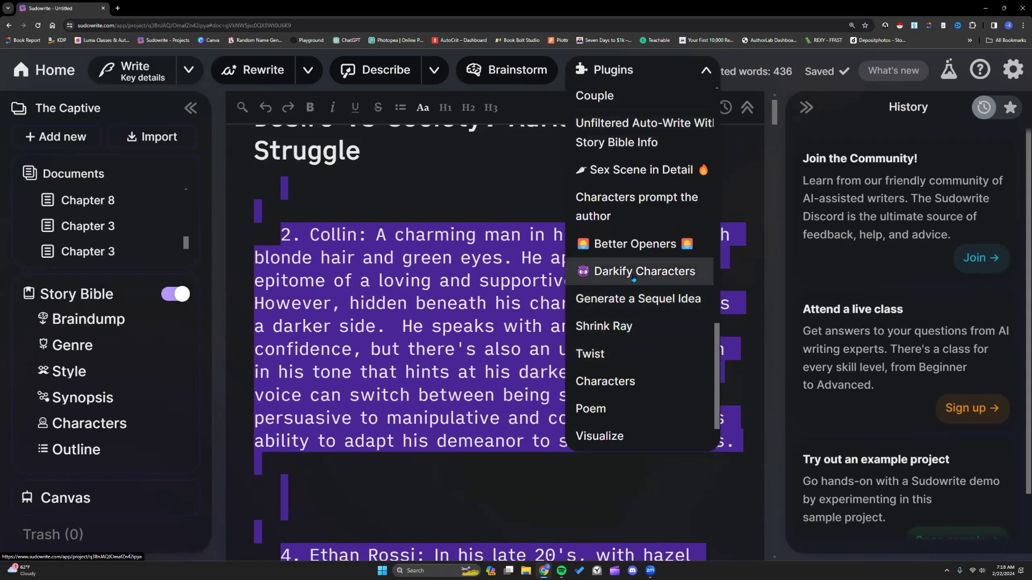
{"action": "left_click", "coordinate": [634, 274]}
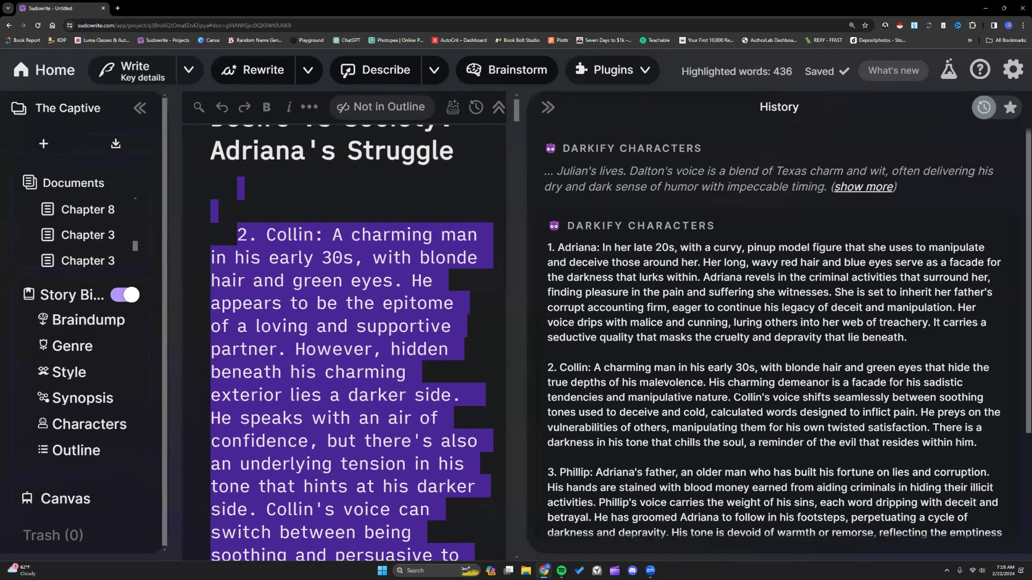
{"action": "scroll", "coordinate": [738, 389], "scroll_direction": "down", "scroll_amount": 3}
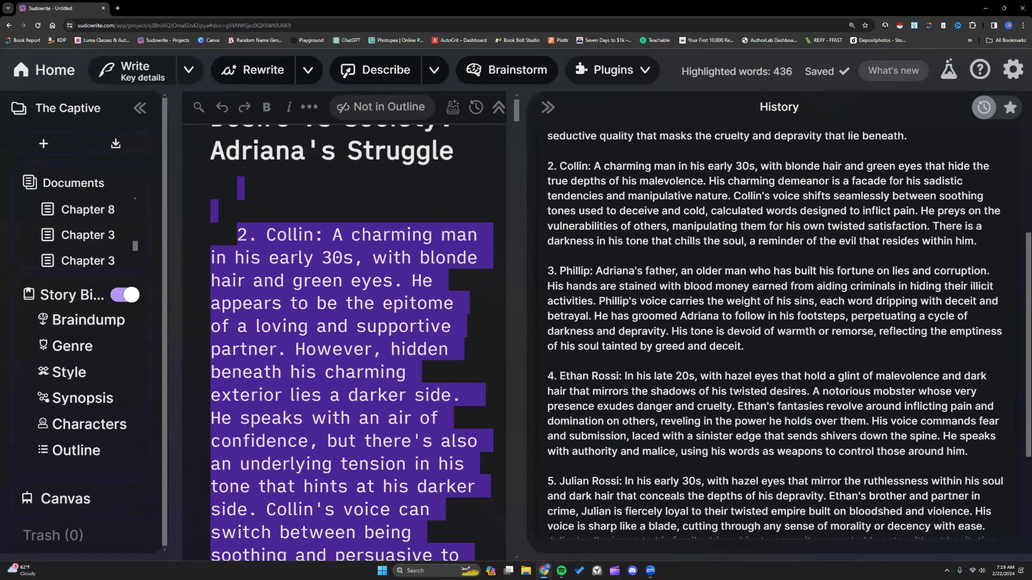
{"action": "scroll", "coordinate": [739, 391], "scroll_direction": "down", "scroll_amount": 2}
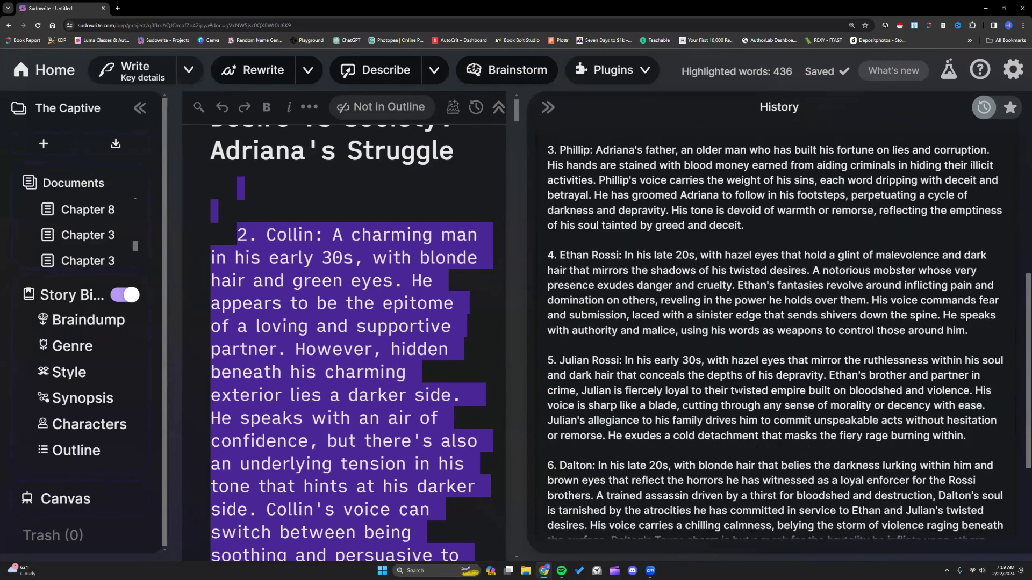
{"action": "scroll", "coordinate": [737, 391], "scroll_direction": "down", "scroll_amount": 3}
{"action": "scroll", "coordinate": [745, 391], "scroll_direction": "up", "scroll_amount": 3}
{"action": "scroll", "coordinate": [744, 391], "scroll_direction": "up", "scroll_amount": 5}
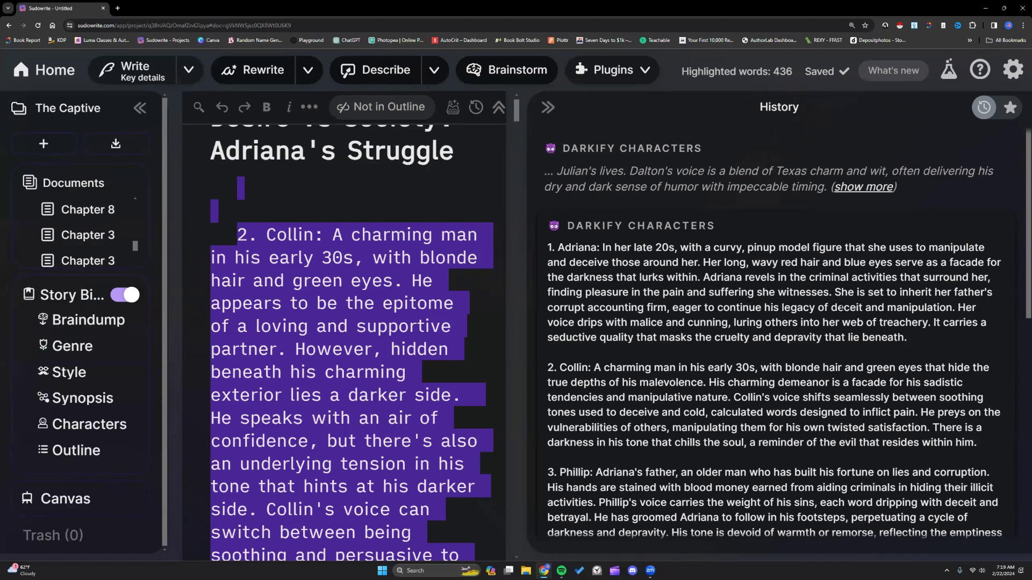
{"action": "scroll", "coordinate": [816, 338], "scroll_direction": "down", "scroll_amount": 3}
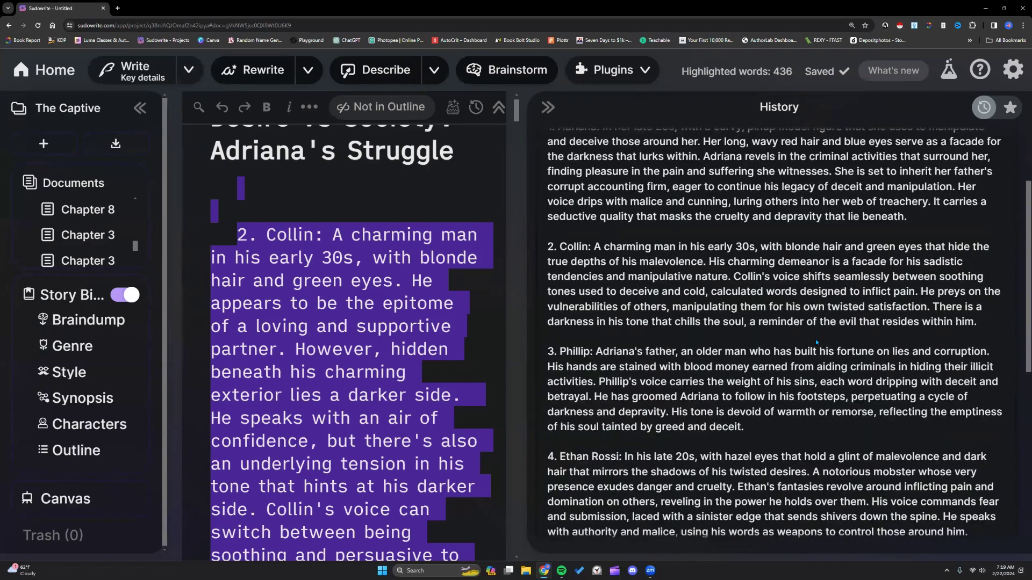
{"action": "scroll", "coordinate": [816, 338], "scroll_direction": "down", "scroll_amount": 1}
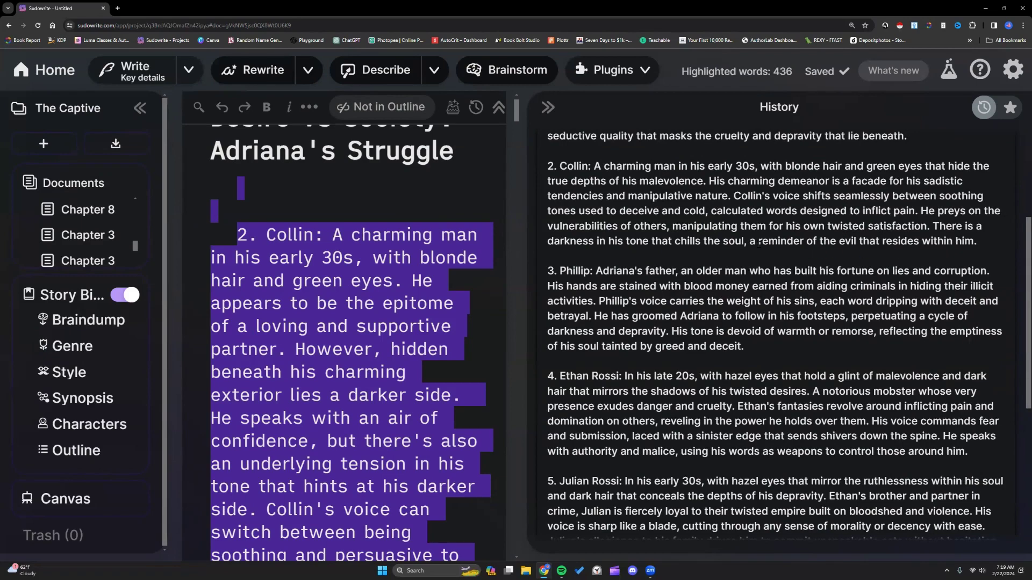
{"action": "scroll", "coordinate": [758, 242], "scroll_direction": "down", "scroll_amount": 3}
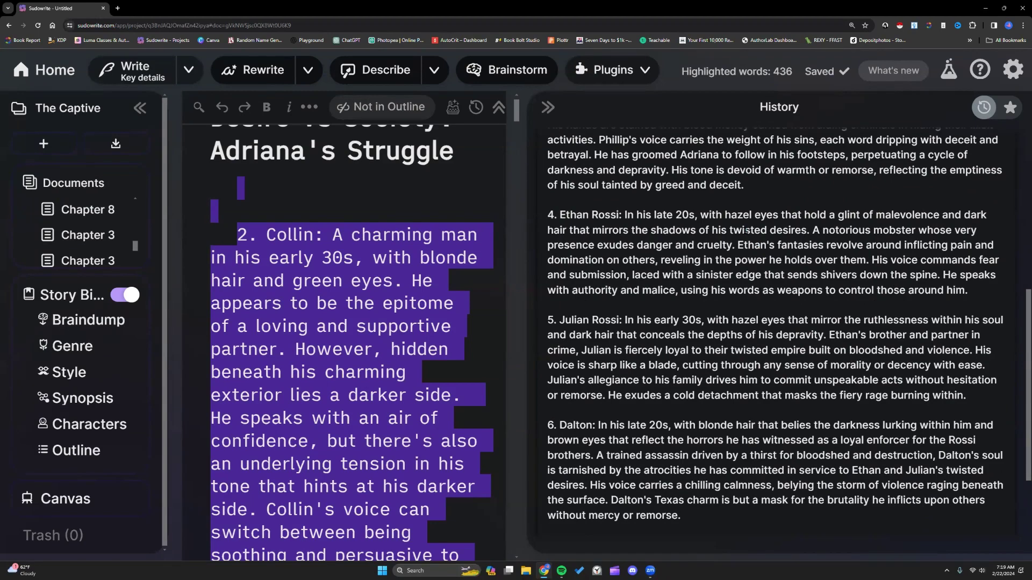
{"action": "scroll", "coordinate": [746, 230], "scroll_direction": "down", "scroll_amount": 2}
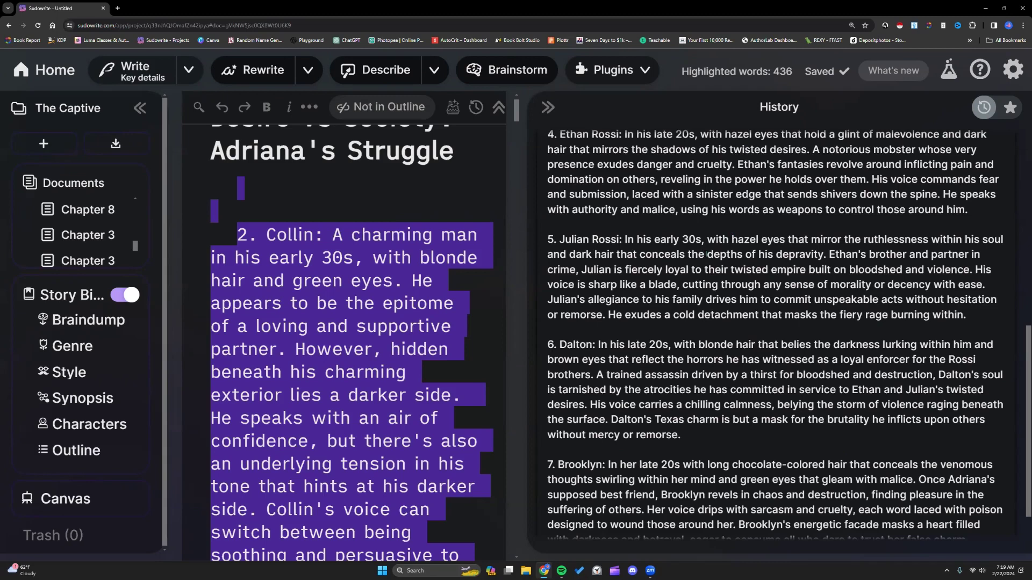
{"action": "scroll", "coordinate": [706, 254], "scroll_direction": "up", "scroll_amount": 3}
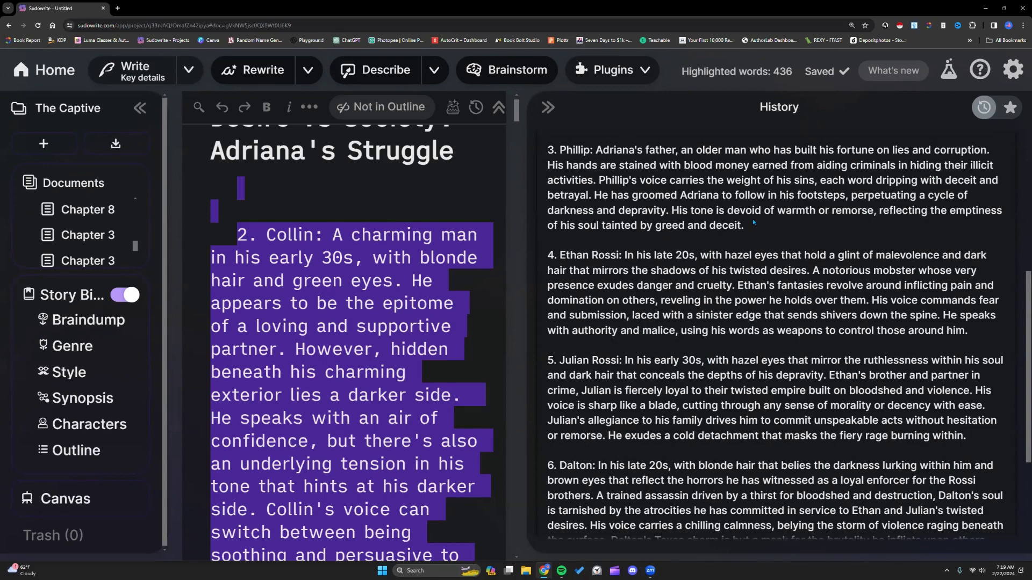
{"action": "scroll", "coordinate": [750, 218], "scroll_direction": "down", "scroll_amount": 3}
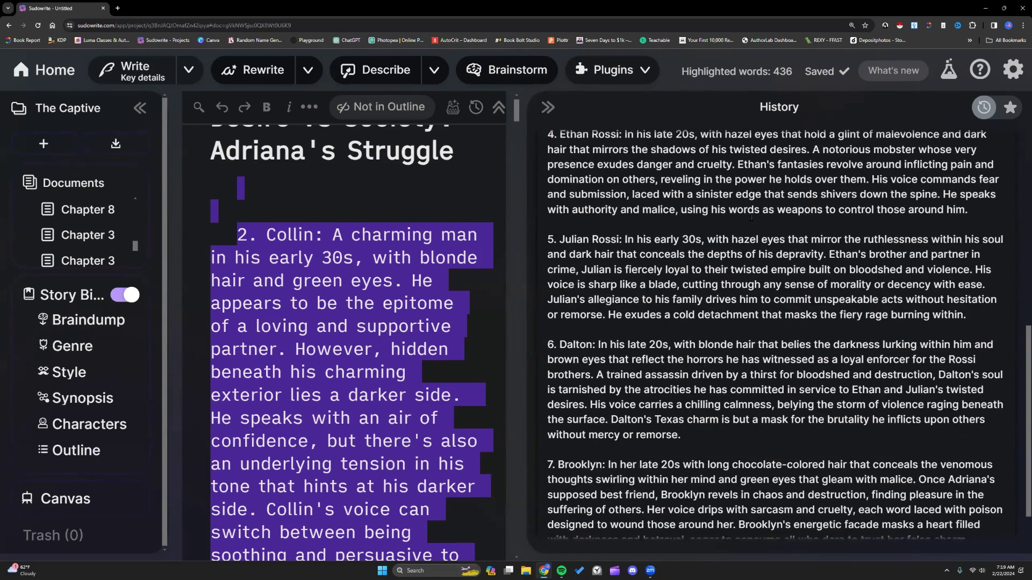
{"action": "scroll", "coordinate": [751, 218], "scroll_direction": "down", "scroll_amount": 2}
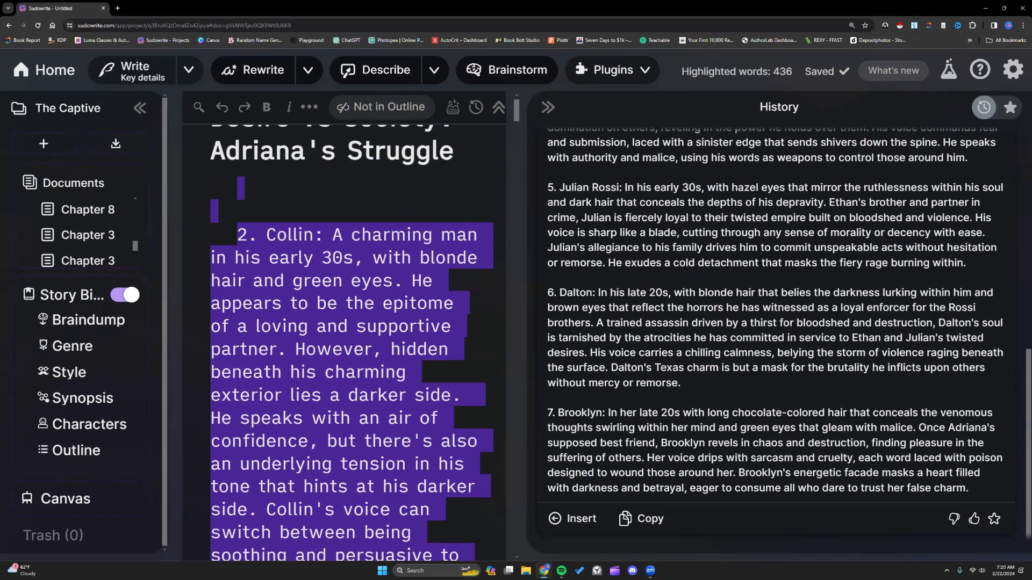
Reread the darkified profiles from Adriana through Brooklyn, then give the editor slightly more width.
{"action": "left_click_drag", "start_coordinate": [547, 247], "coordinate": [762, 263]}
{"action": "left_click", "coordinate": [974, 264]}
{"action": "left_click", "coordinate": [637, 338]}
{"action": "scroll", "coordinate": [686, 382], "scroll_direction": "up", "scroll_amount": 3}
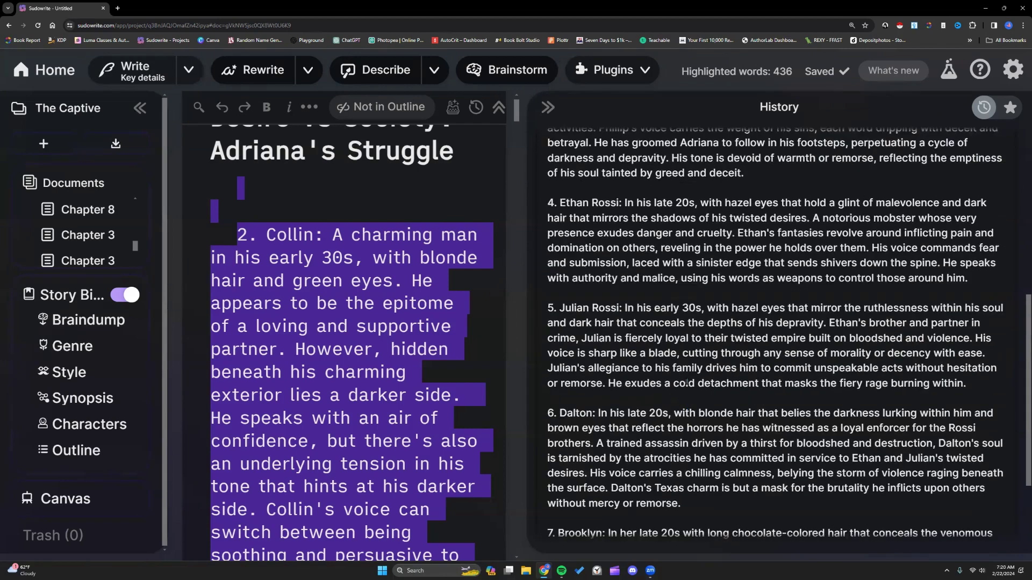
{"action": "scroll", "coordinate": [637, 384], "scroll_direction": "down", "scroll_amount": 3}
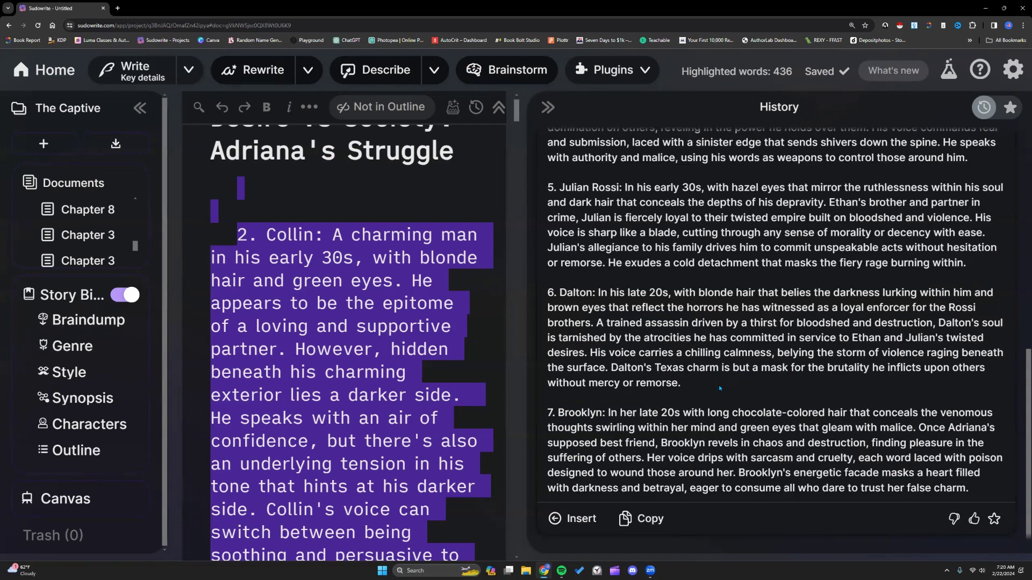
{"action": "scroll", "coordinate": [718, 385], "scroll_direction": "up", "scroll_amount": 2}
{"action": "scroll", "coordinate": [717, 383], "scroll_direction": "up", "scroll_amount": 5}
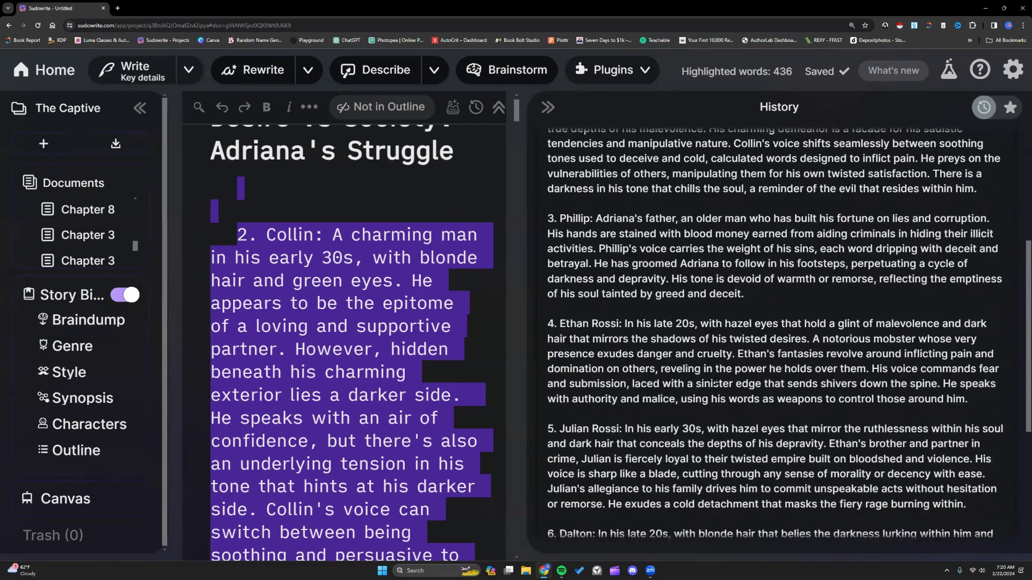
{"action": "scroll", "coordinate": [715, 382], "scroll_direction": "up", "scroll_amount": 2}
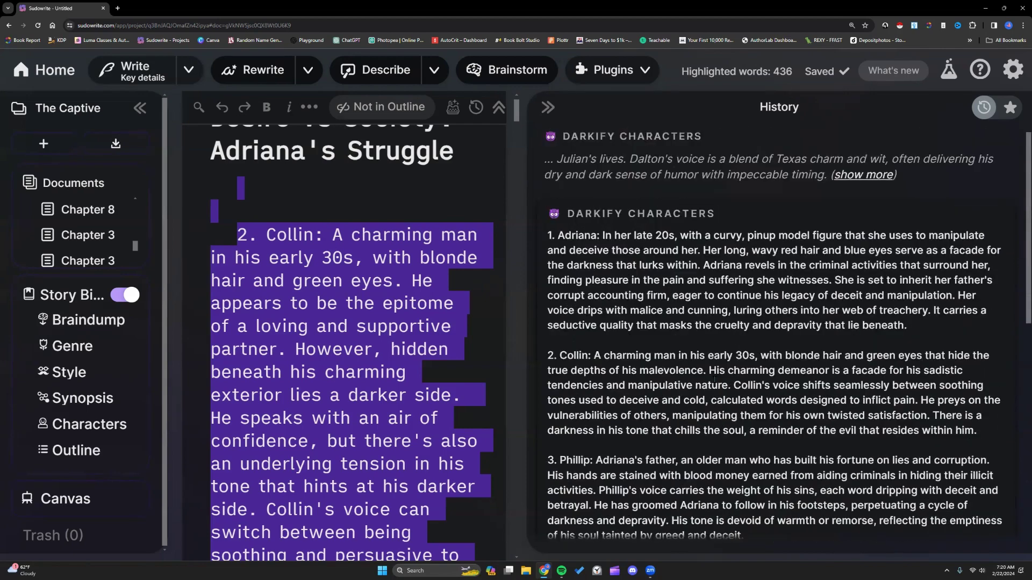
{"action": "scroll", "coordinate": [714, 379], "scroll_direction": "down", "scroll_amount": 2}
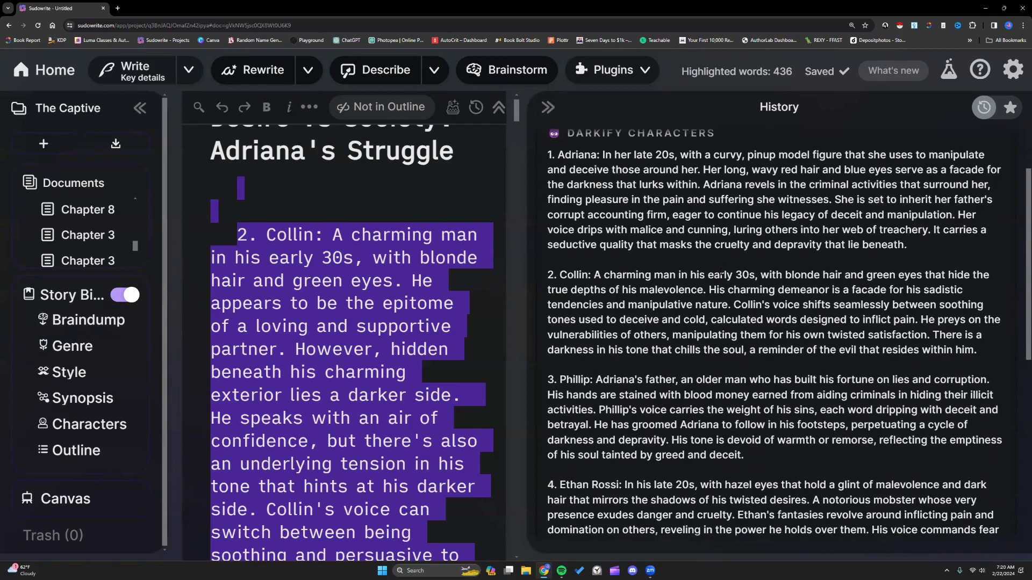
{"action": "scroll", "coordinate": [737, 332], "scroll_direction": "down", "scroll_amount": 7}
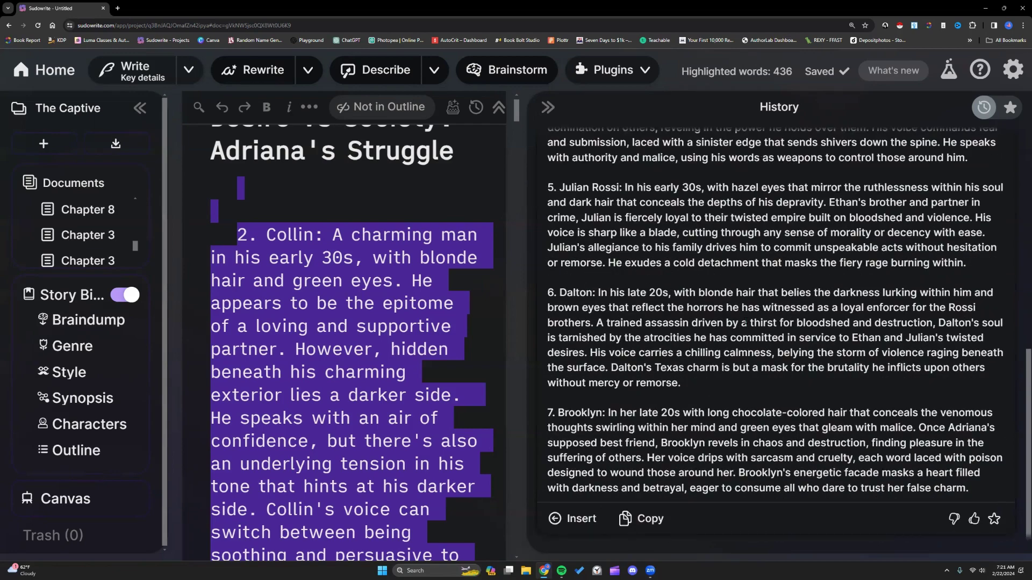
{"action": "left_click_drag", "start_coordinate": [526, 286], "coordinate": [531, 286]}
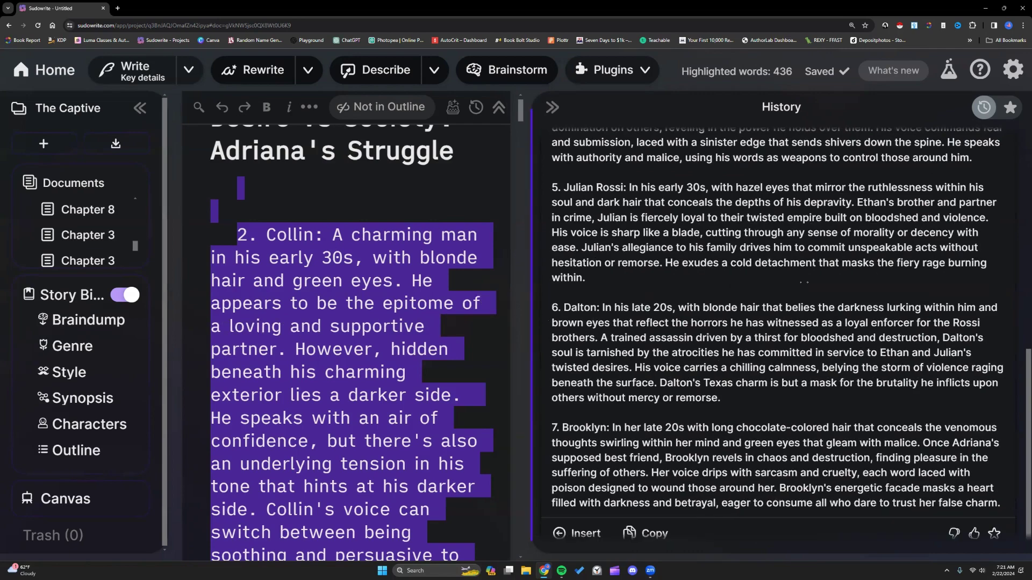
Go to Explore Plugins and browse the All Plugins cards, ending back at the top.
{"action": "left_click", "coordinate": [643, 70]}
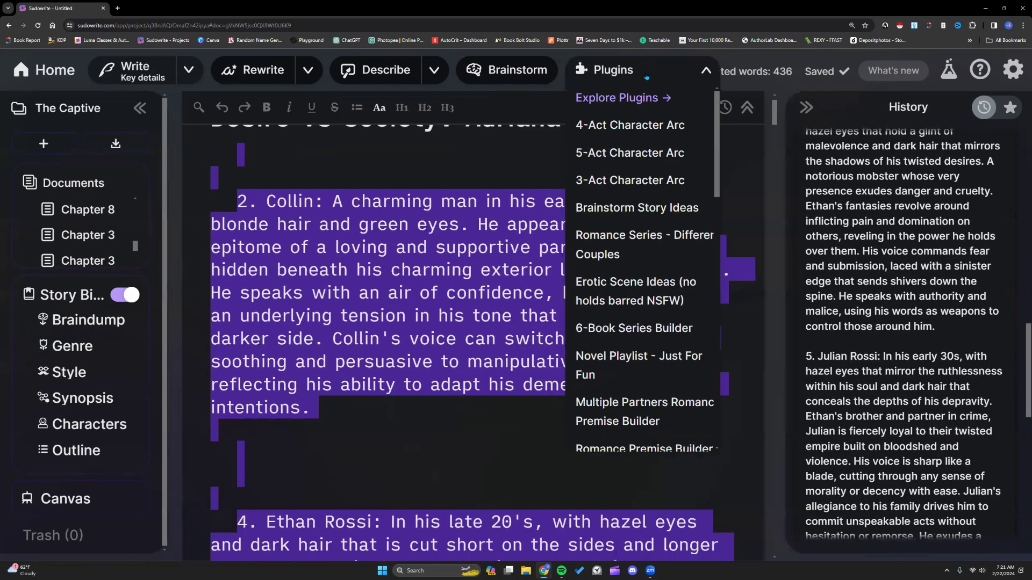
{"action": "left_click", "coordinate": [638, 102]}
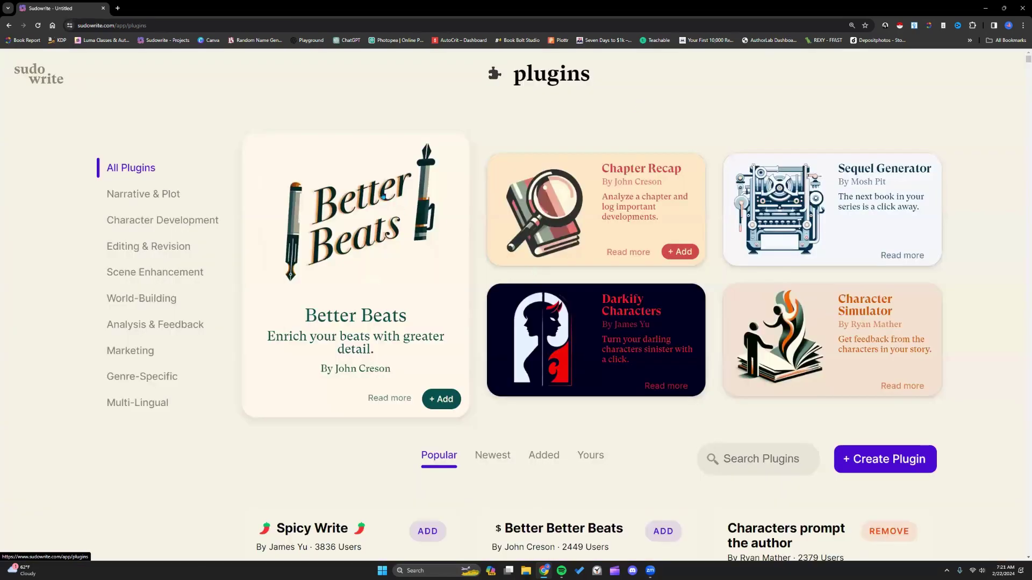
{"action": "scroll", "coordinate": [463, 338], "scroll_direction": "down", "scroll_amount": 3}
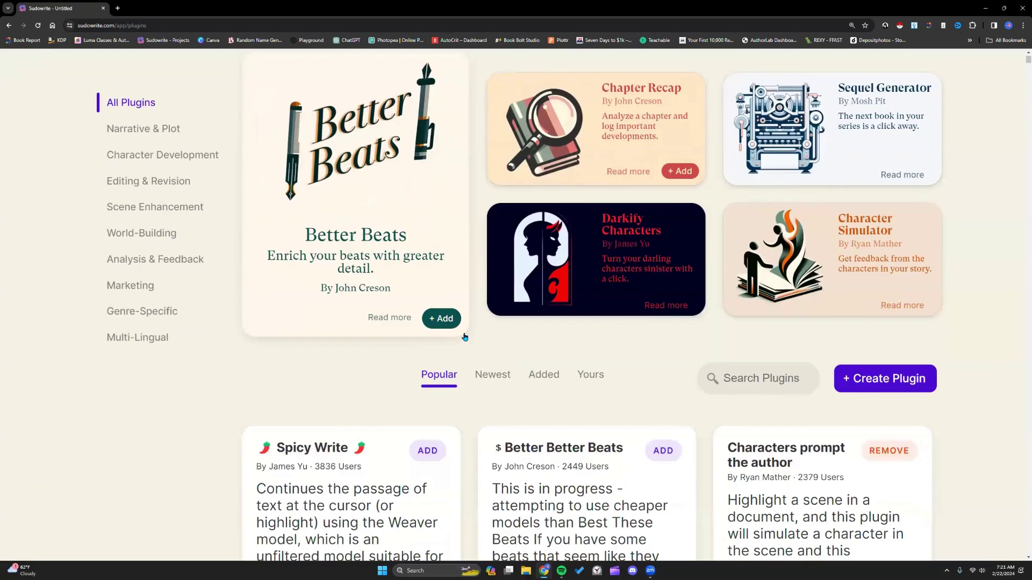
{"action": "scroll", "coordinate": [466, 339], "scroll_direction": "down", "scroll_amount": 4}
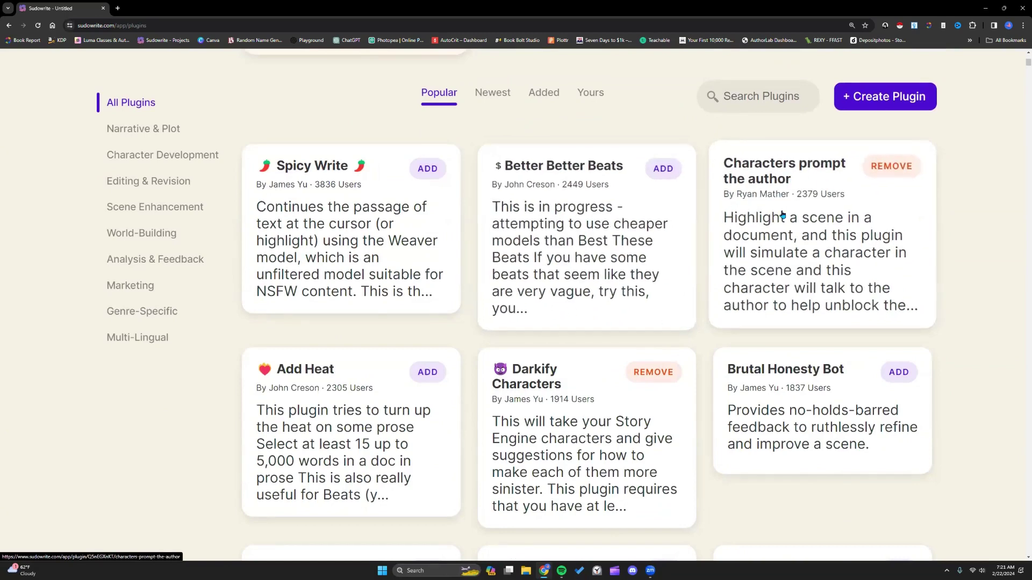
{"action": "scroll", "coordinate": [782, 215], "scroll_direction": "up", "scroll_amount": 4}
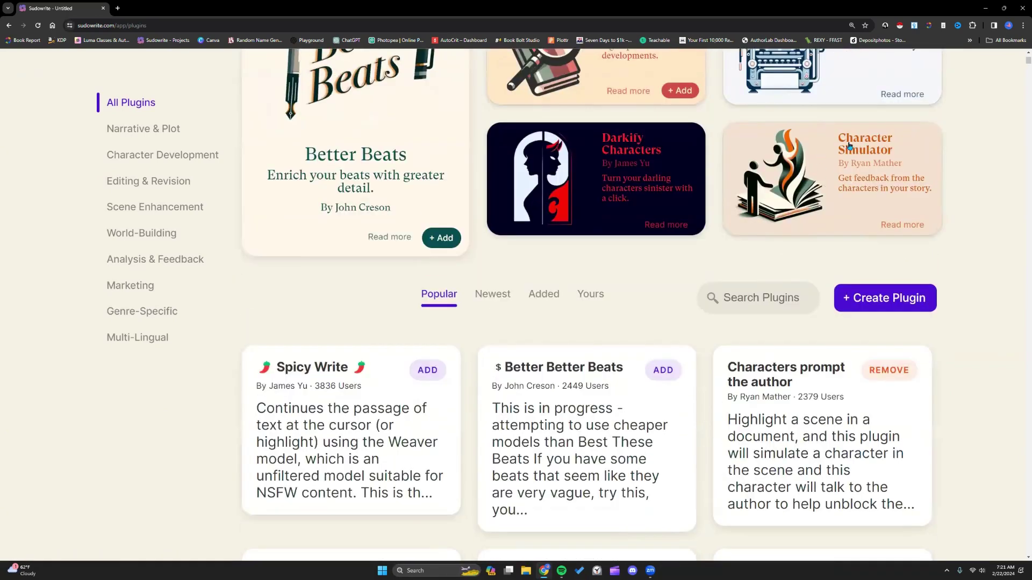
{"action": "scroll", "coordinate": [775, 353], "scroll_direction": "down", "scroll_amount": 6}
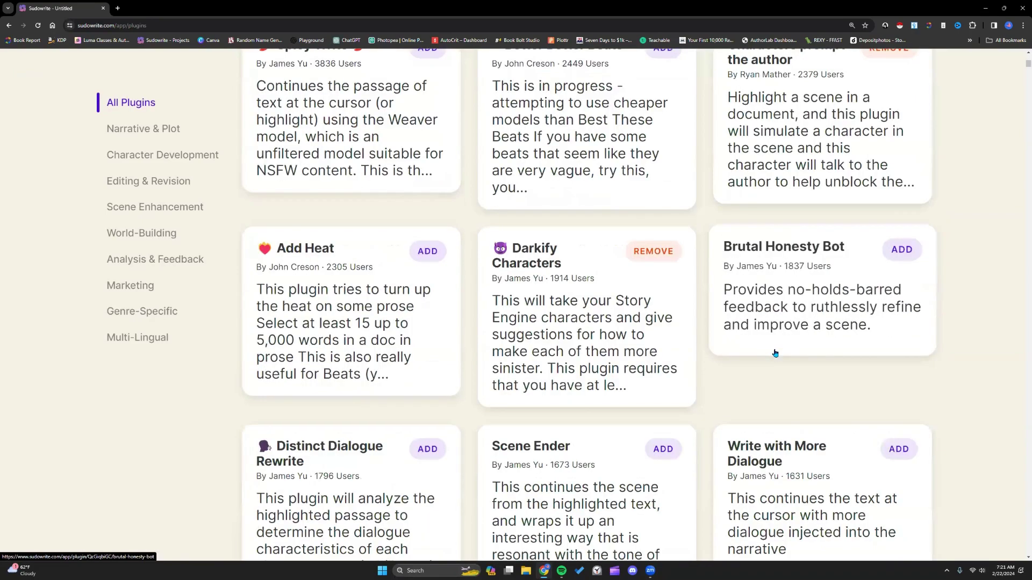
{"action": "scroll", "coordinate": [775, 353], "scroll_direction": "down", "scroll_amount": 5}
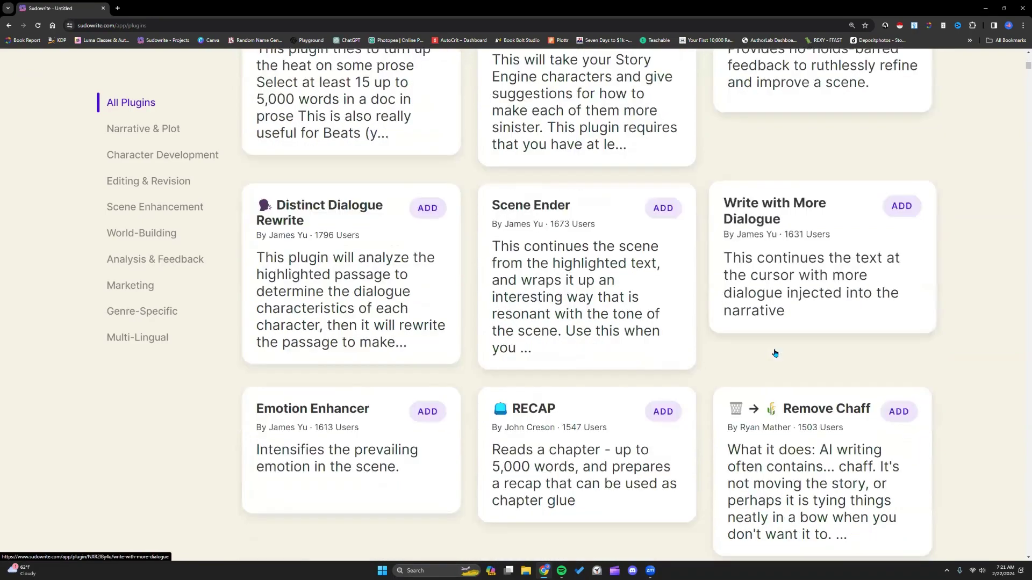
{"action": "scroll", "coordinate": [775, 353], "scroll_direction": "down", "scroll_amount": 5}
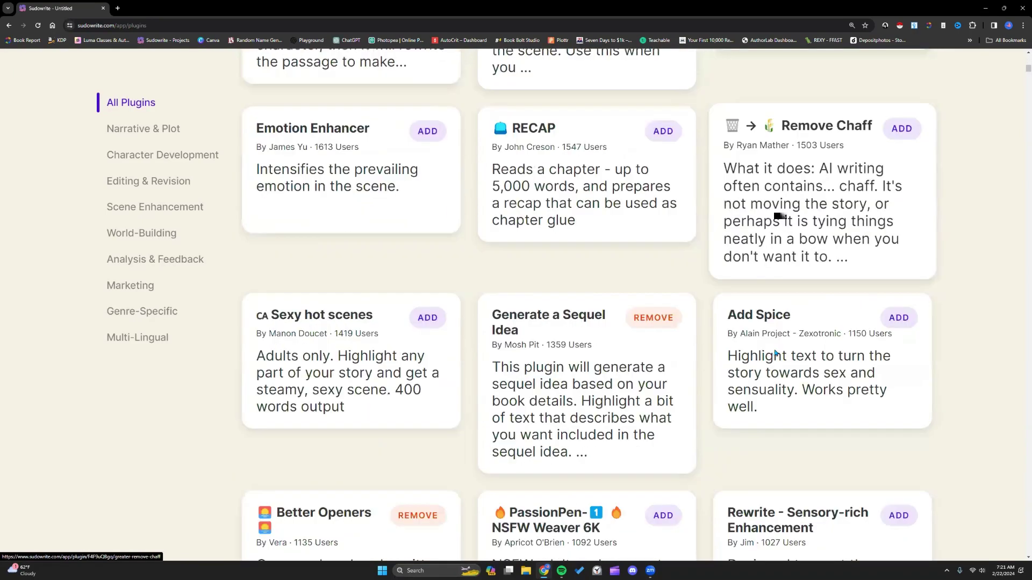
{"action": "scroll", "coordinate": [776, 353], "scroll_direction": "down", "scroll_amount": 2}
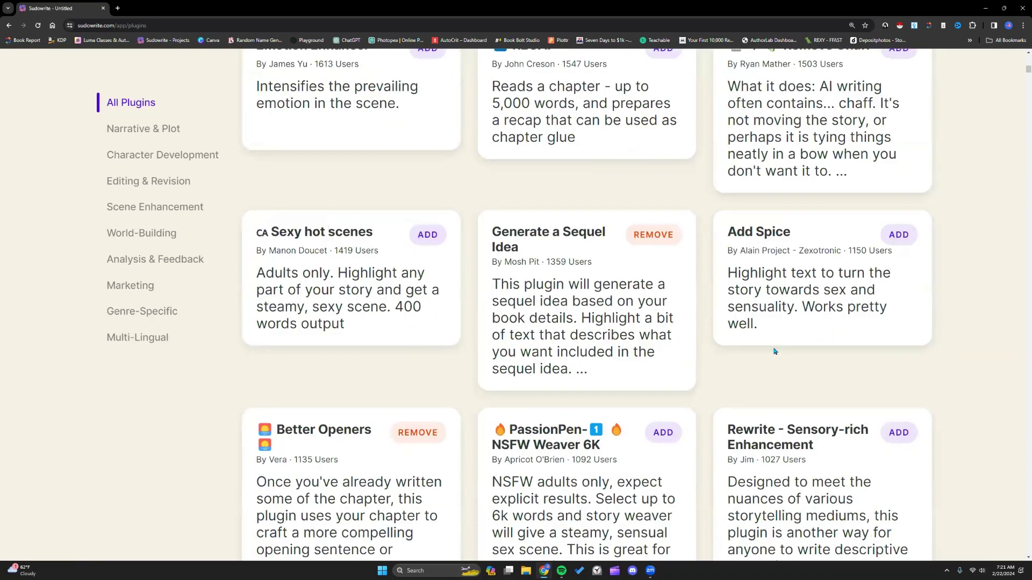
{"action": "scroll", "coordinate": [774, 351], "scroll_direction": "up", "scroll_amount": 20}
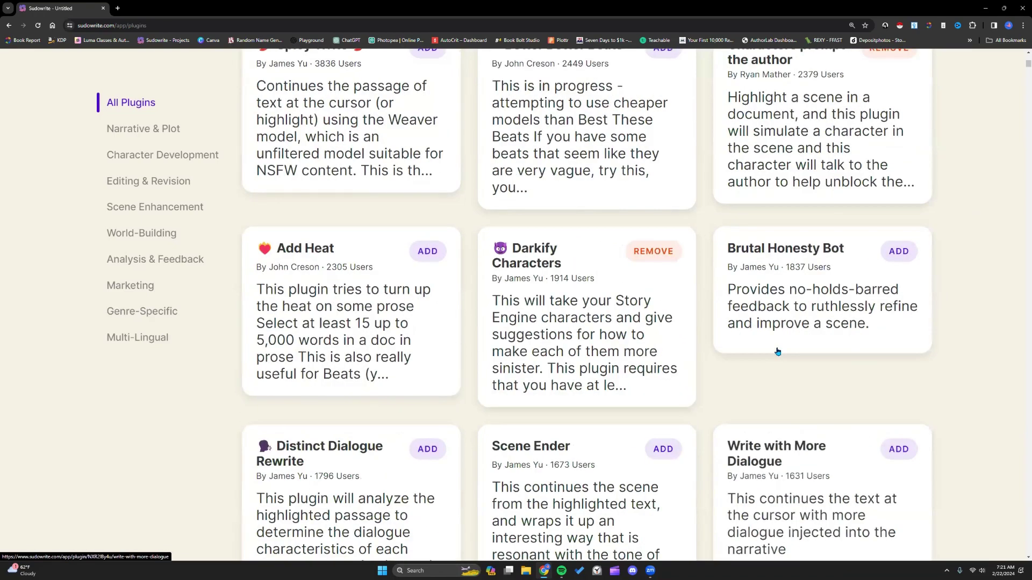